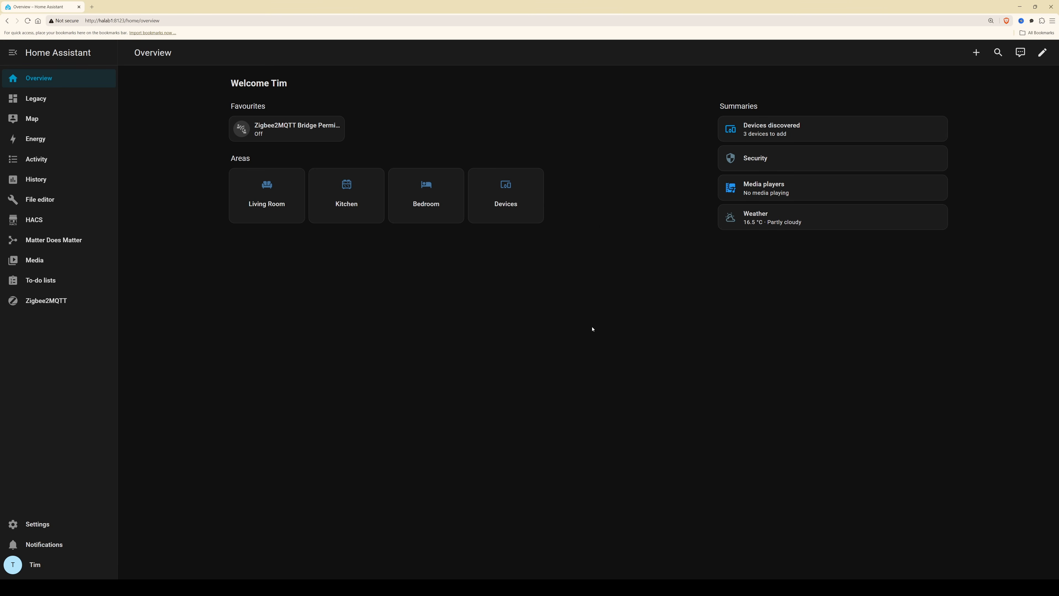
click(509, 189)
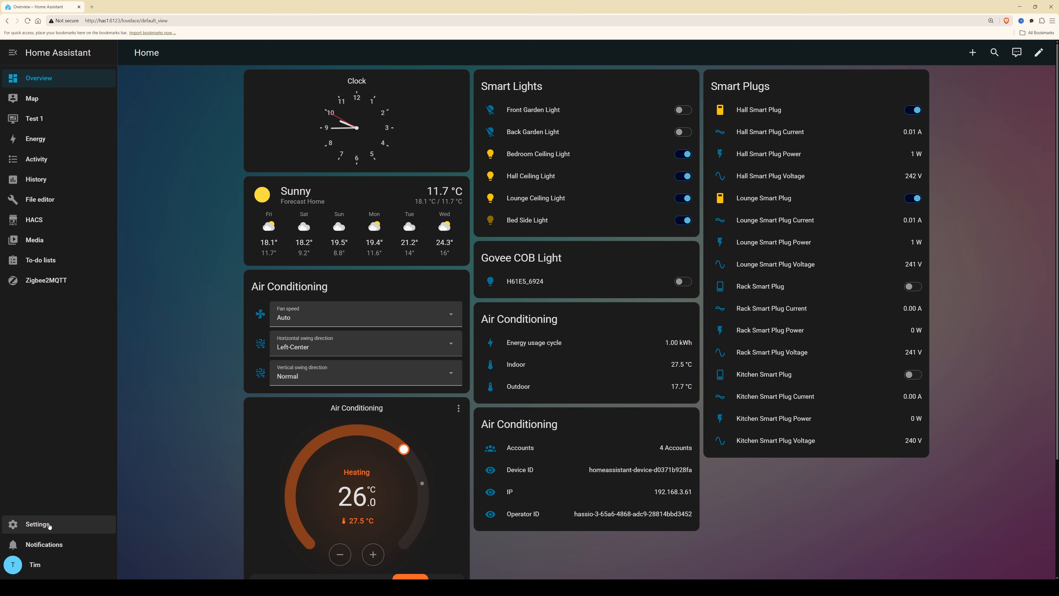
Start a new dashboard based on the Overview (Legacy) template from the dashboard settings
click(38, 524)
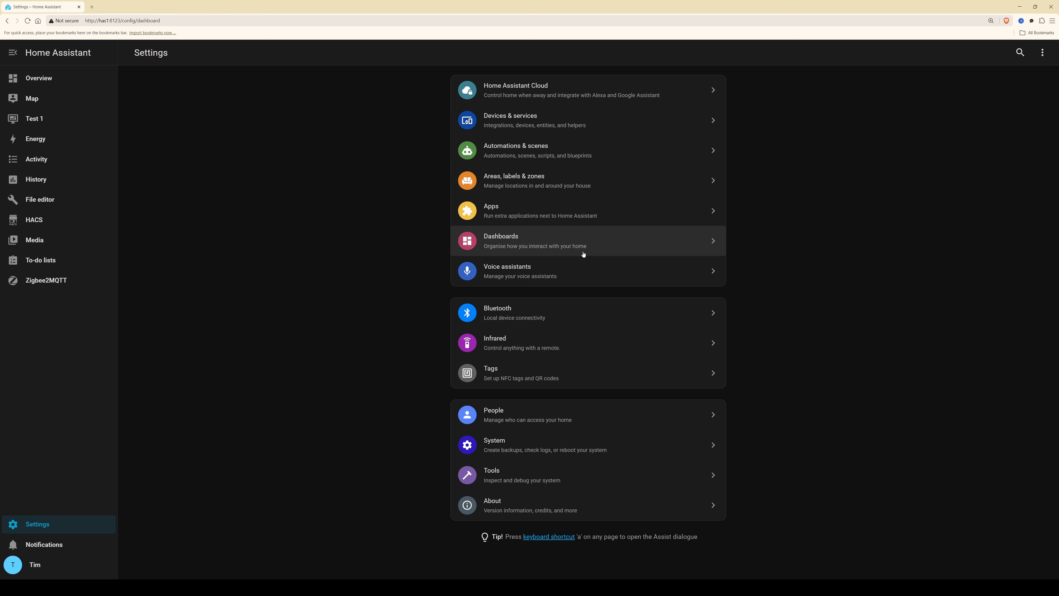
click(525, 238)
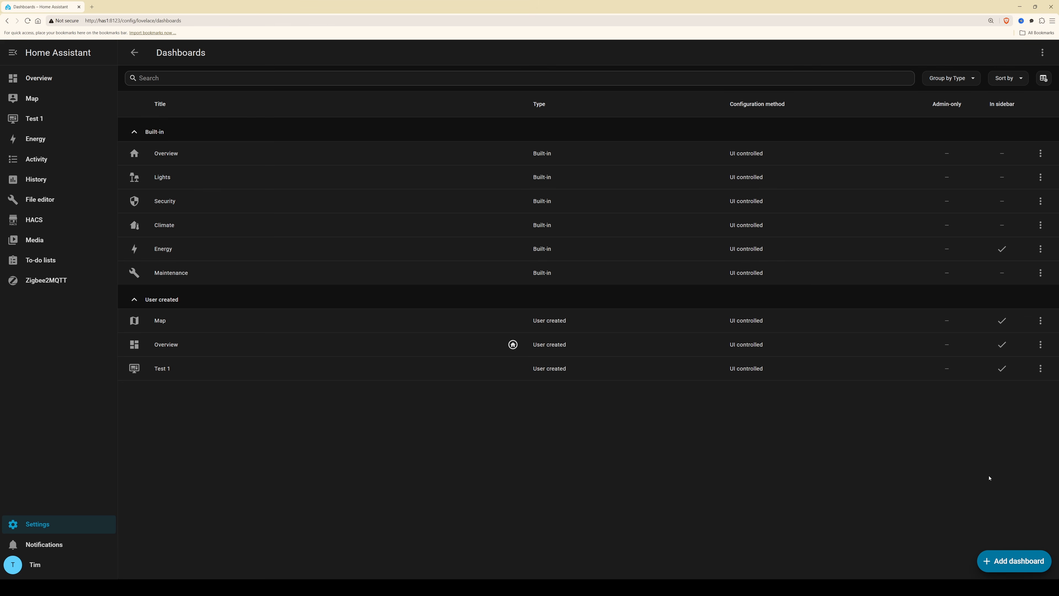
click(1017, 570)
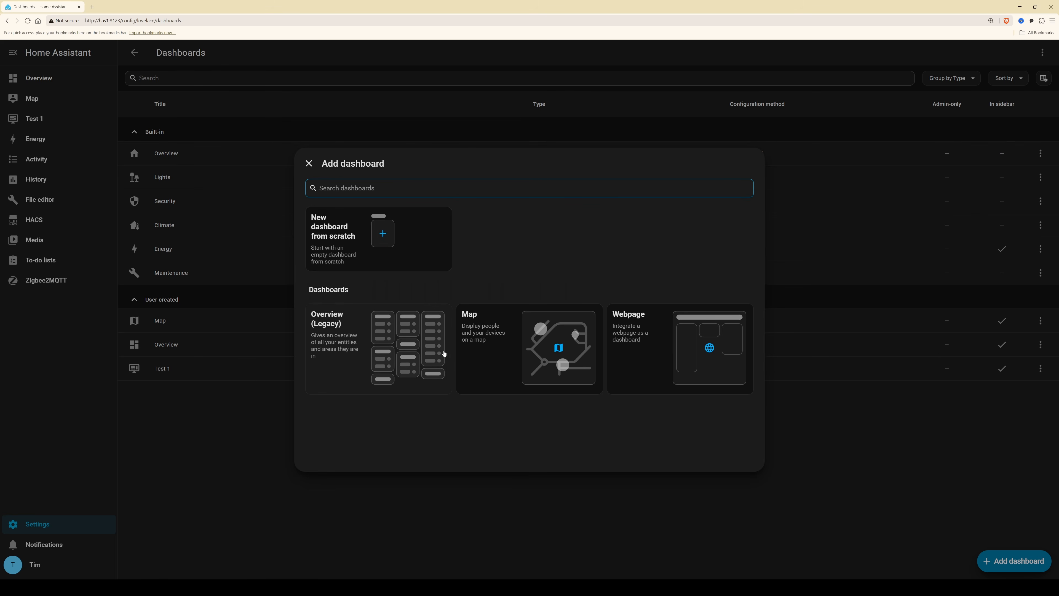
click(410, 343)
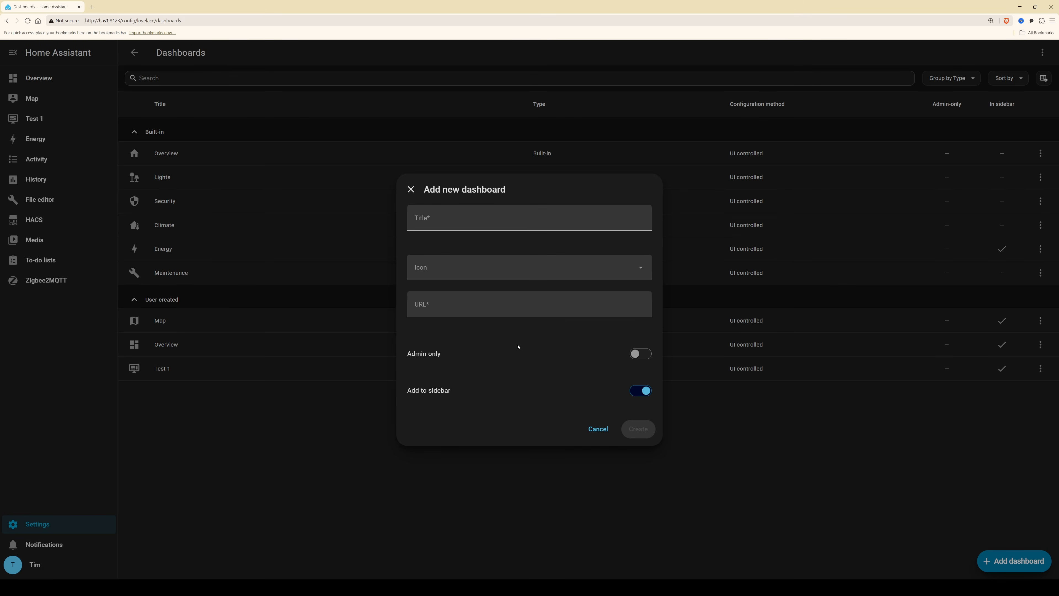
Create the dashboard with the title Test 2 Dashboard and the mdi:tablet-dashboard icon, leaving Admin-only off
click(532, 221)
text(T)
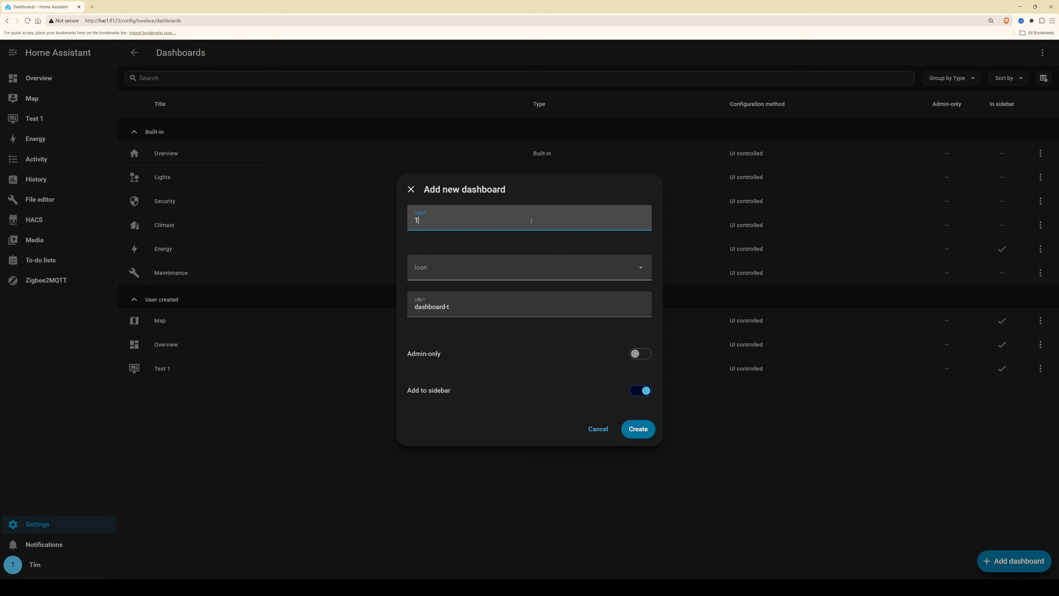
text(est 2 Dashboard)
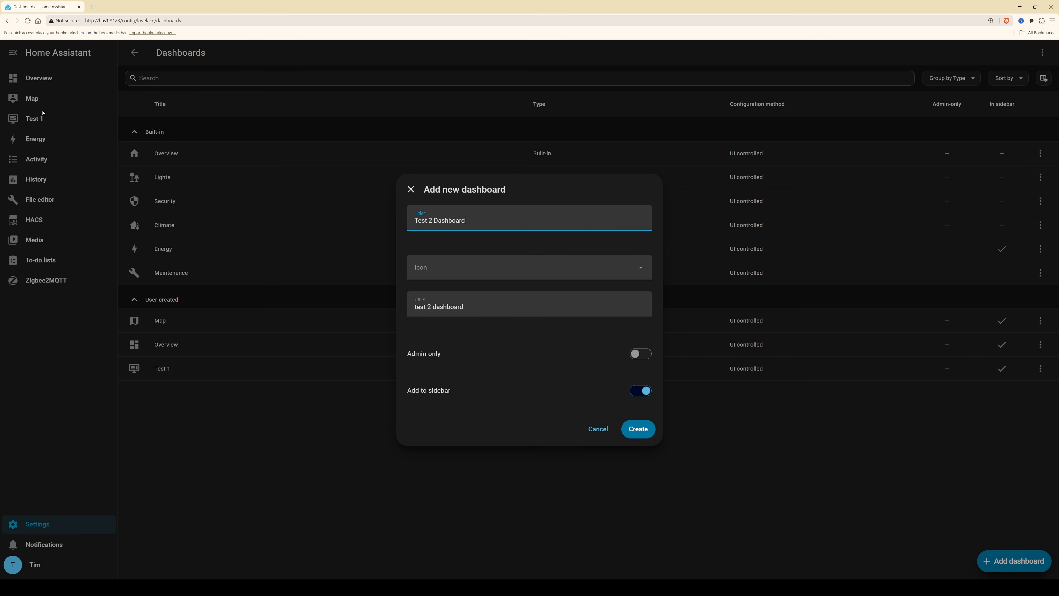
click(614, 273)
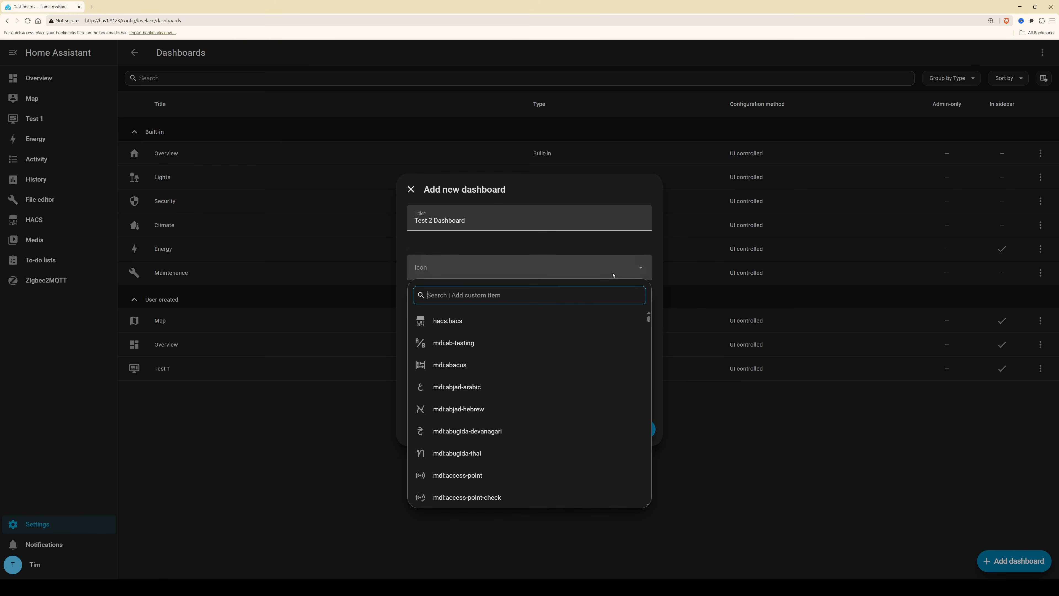
text(dash)
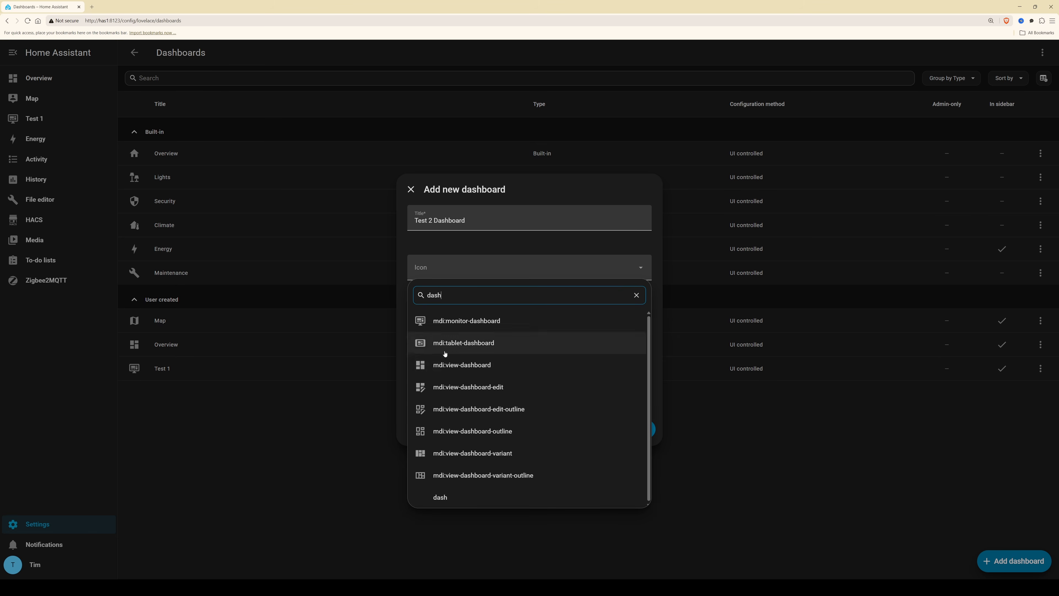
click(462, 343)
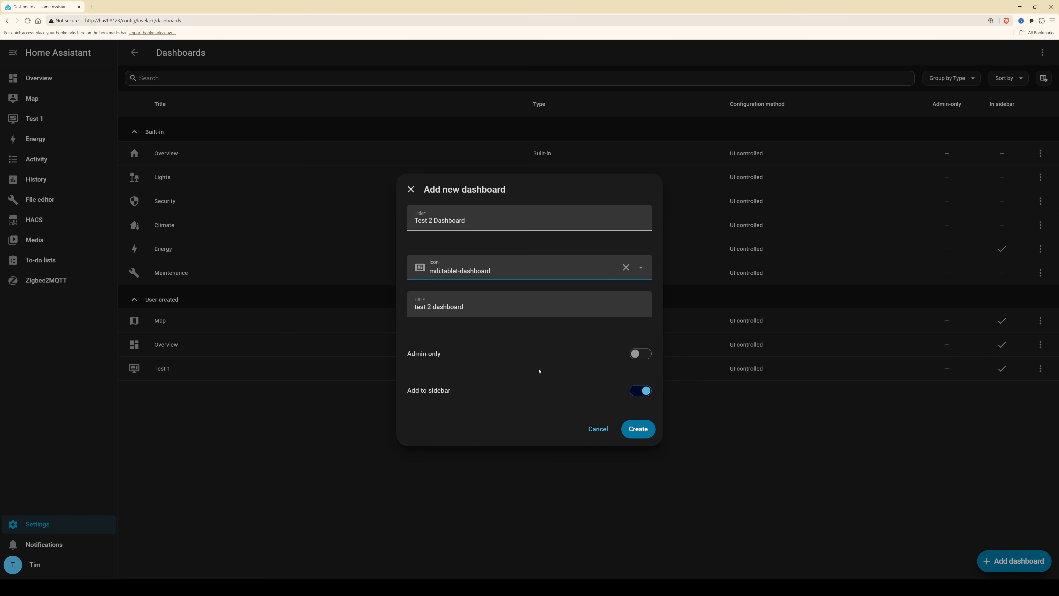
click(643, 353)
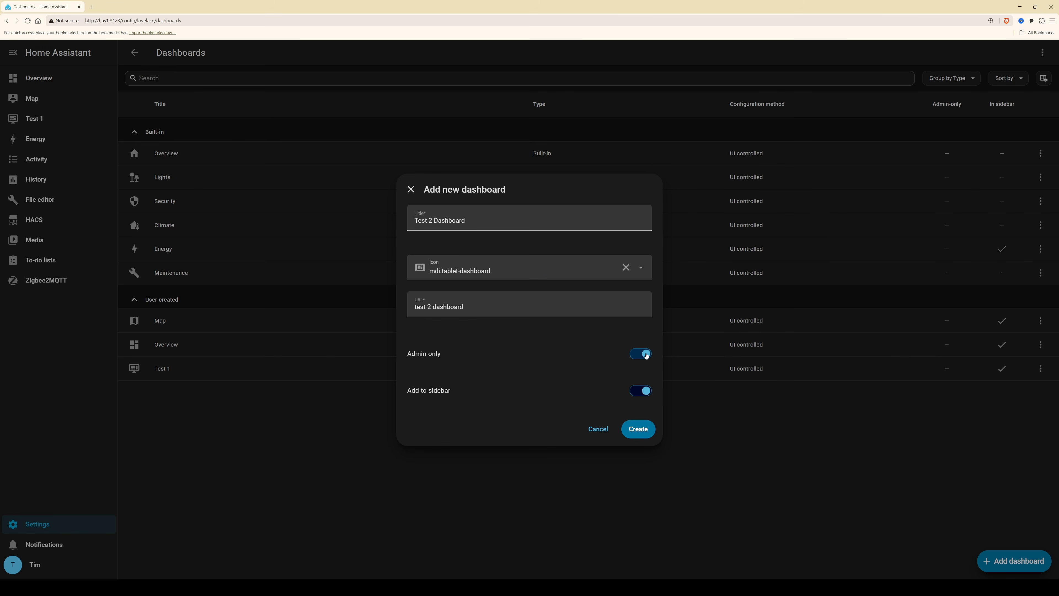
click(643, 353)
click(639, 432)
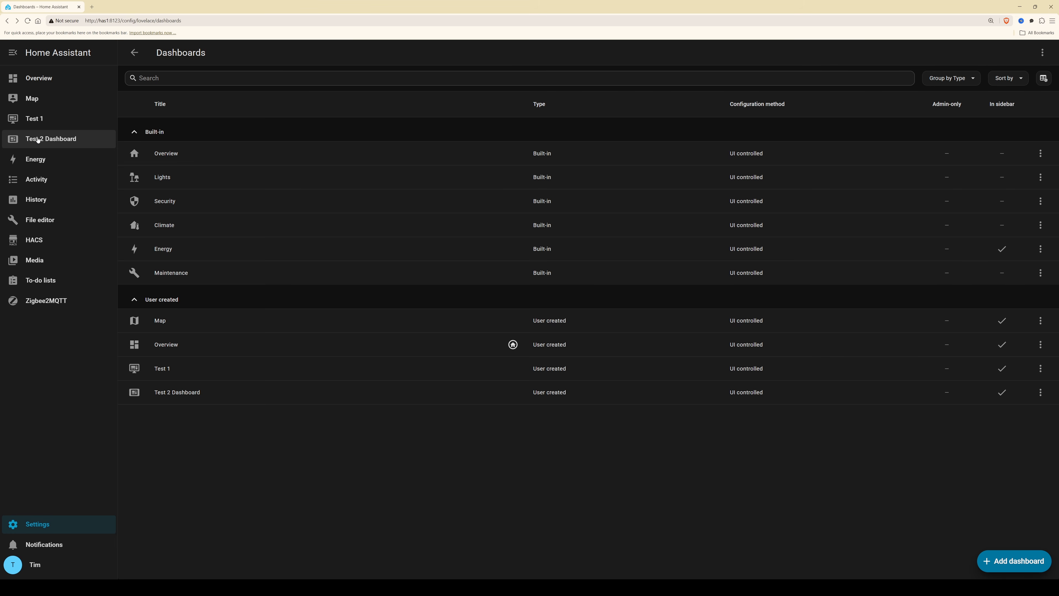
Open Test 2 Dashboard and look through all of its automatically generated cards
click(54, 140)
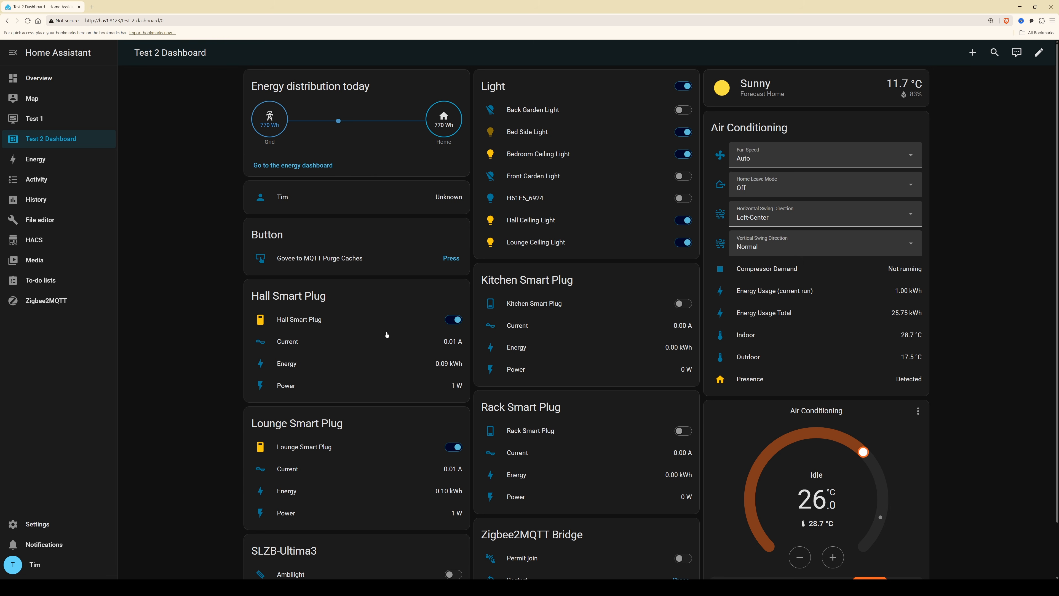
scroll(383, 432, down, 2)
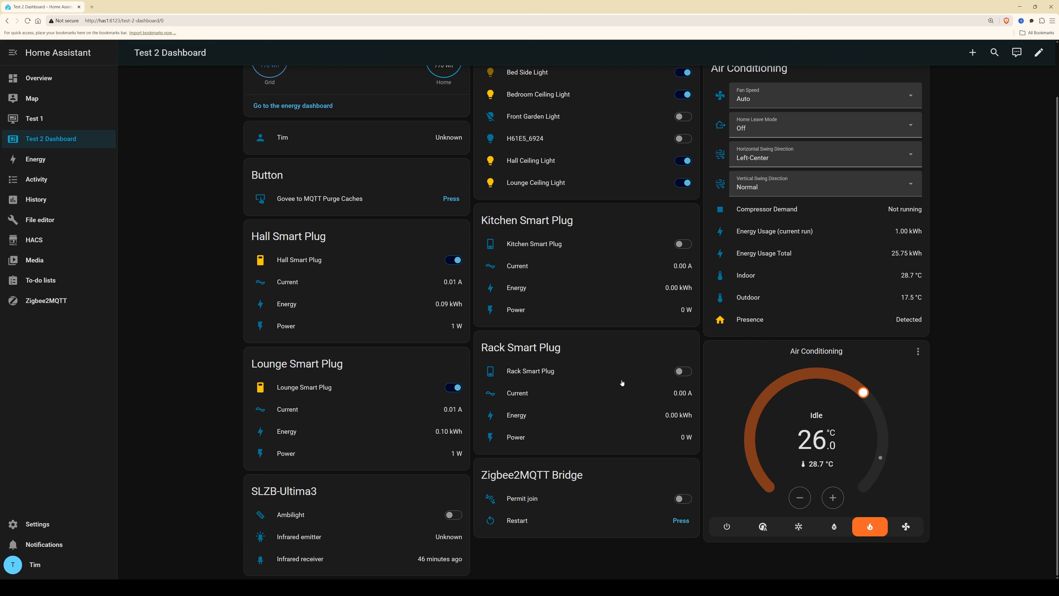
scroll(615, 425, up, 2)
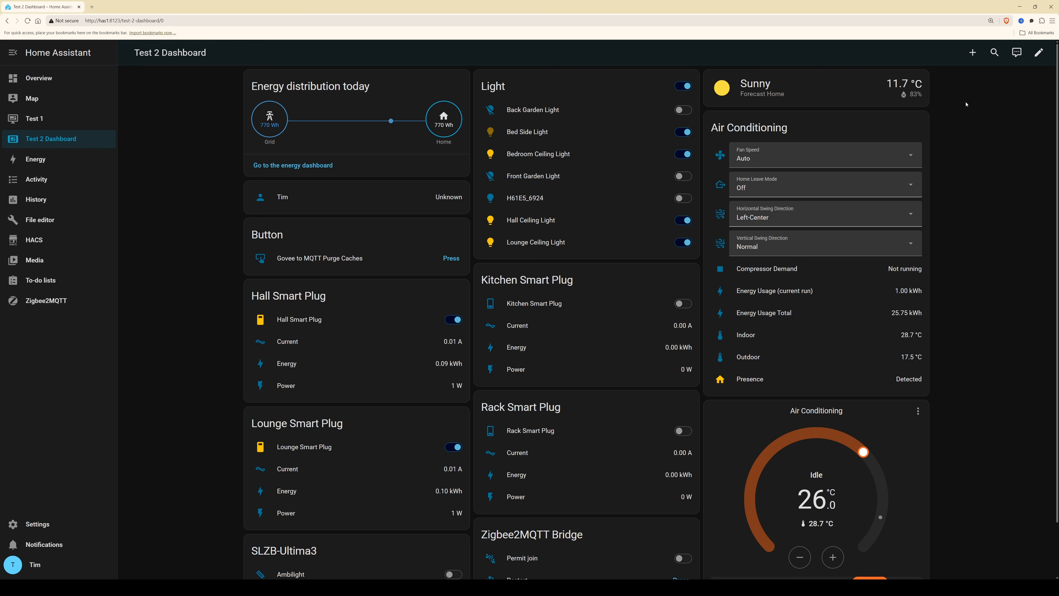
Review the editing options of Test 2 Dashboard, including the areas to display, and close them without saving
click(1040, 54)
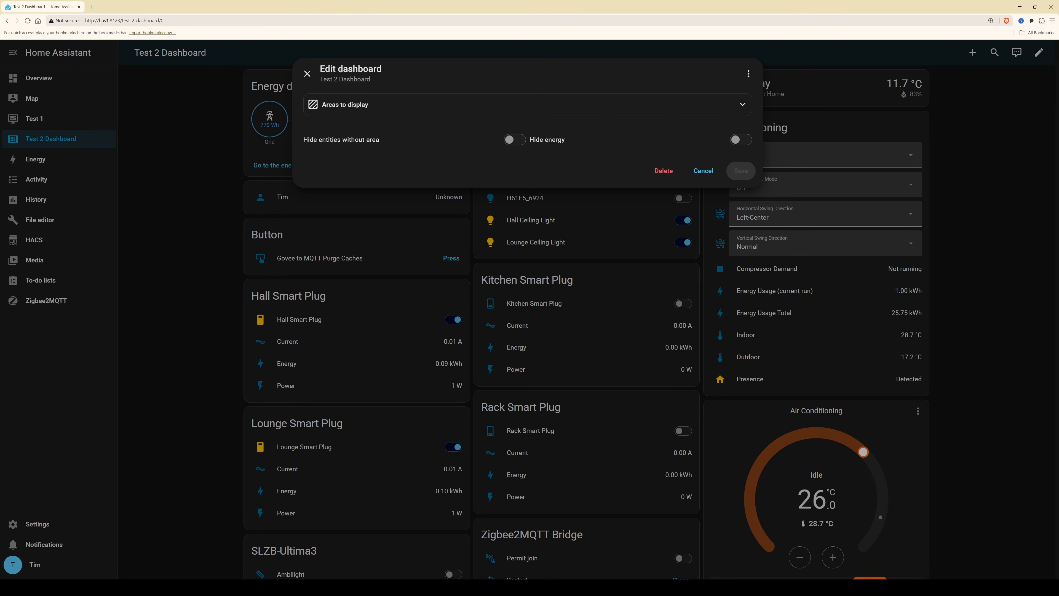
click(356, 108)
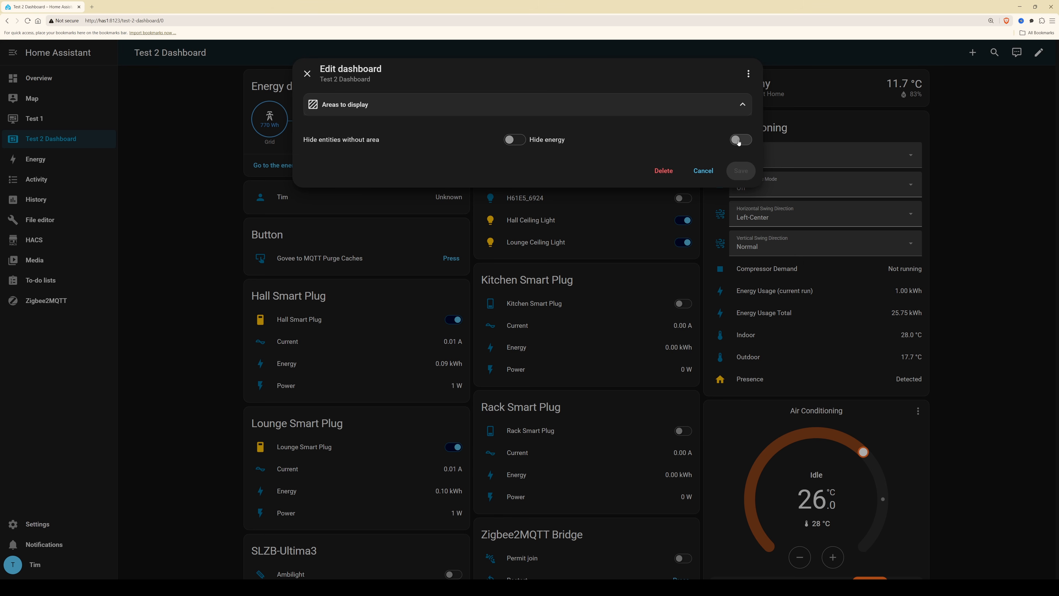
click(704, 171)
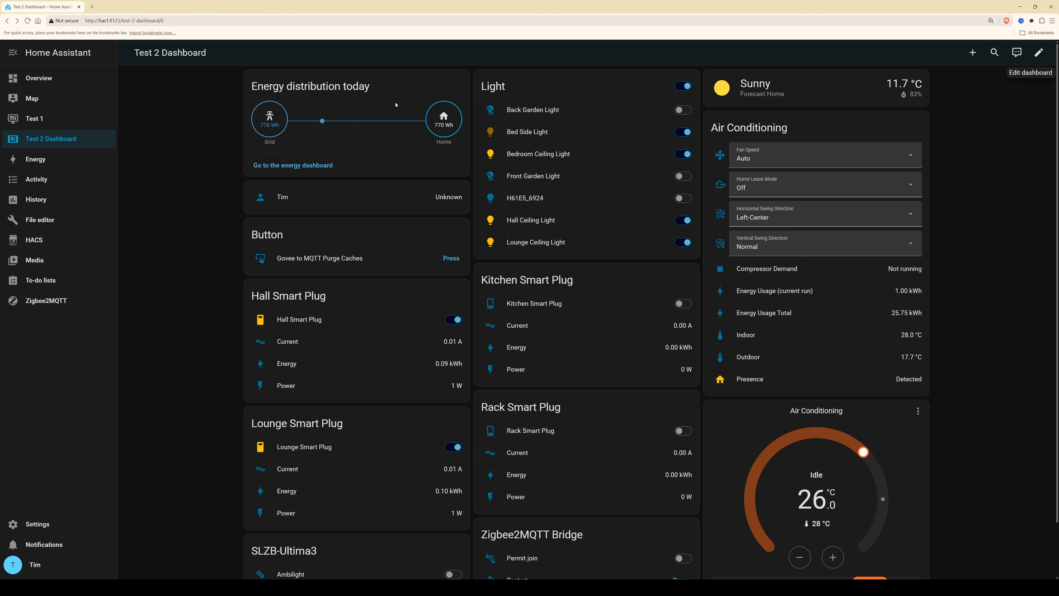
Enable Hide energy for Test 2 Dashboard and save the change
click(1039, 52)
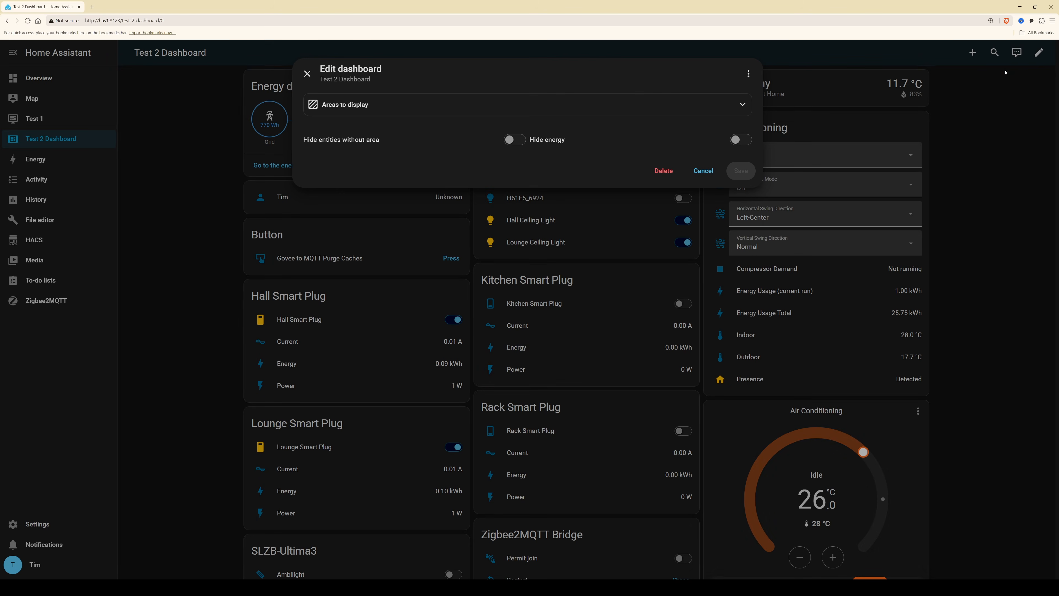
click(741, 140)
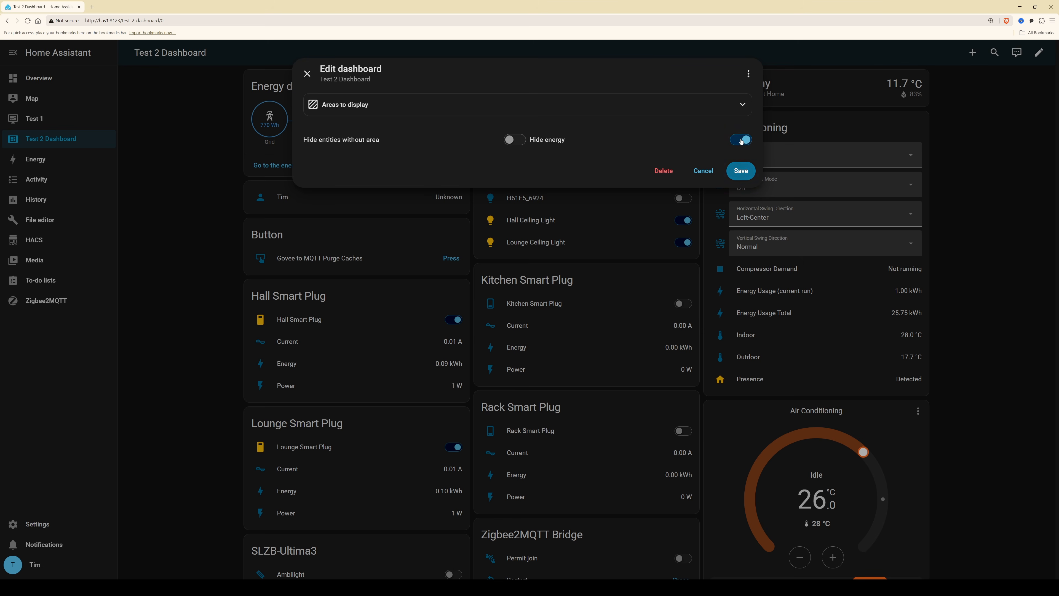
click(742, 170)
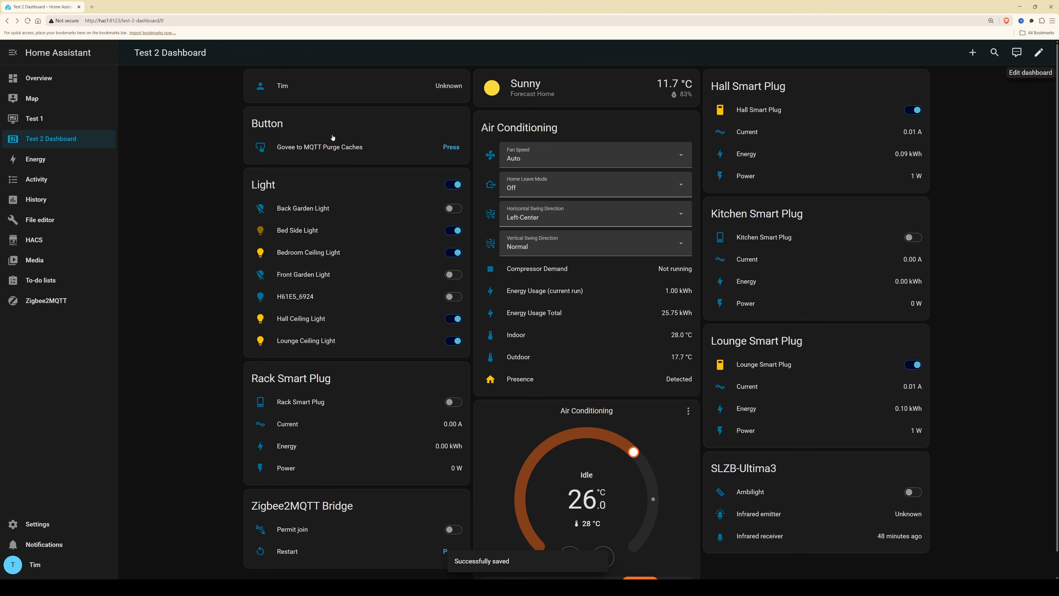
Disable Hide energy for Test 2 Dashboard and save the change
click(1039, 52)
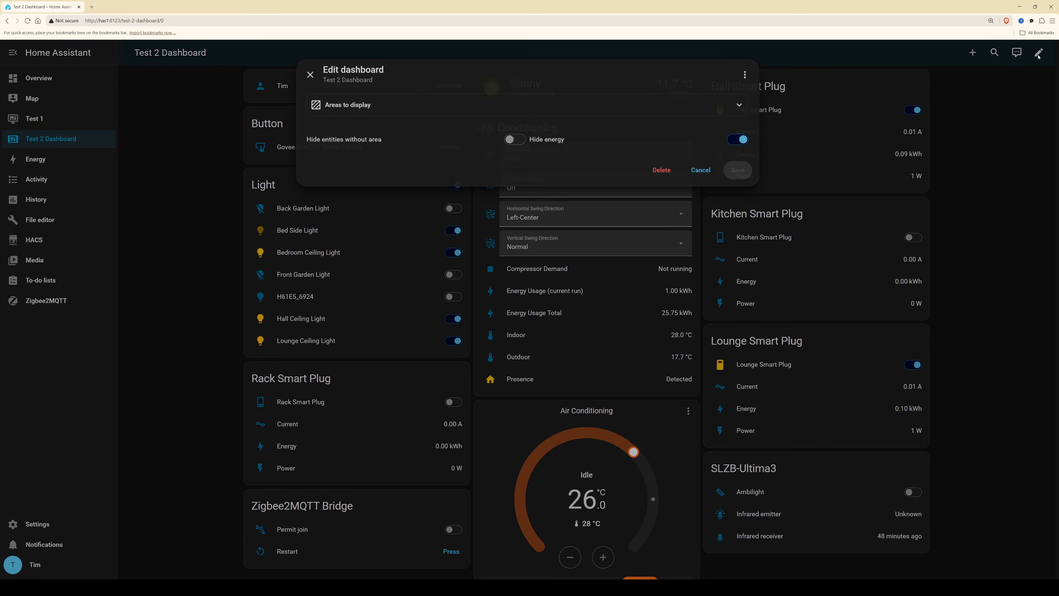
click(742, 140)
click(742, 171)
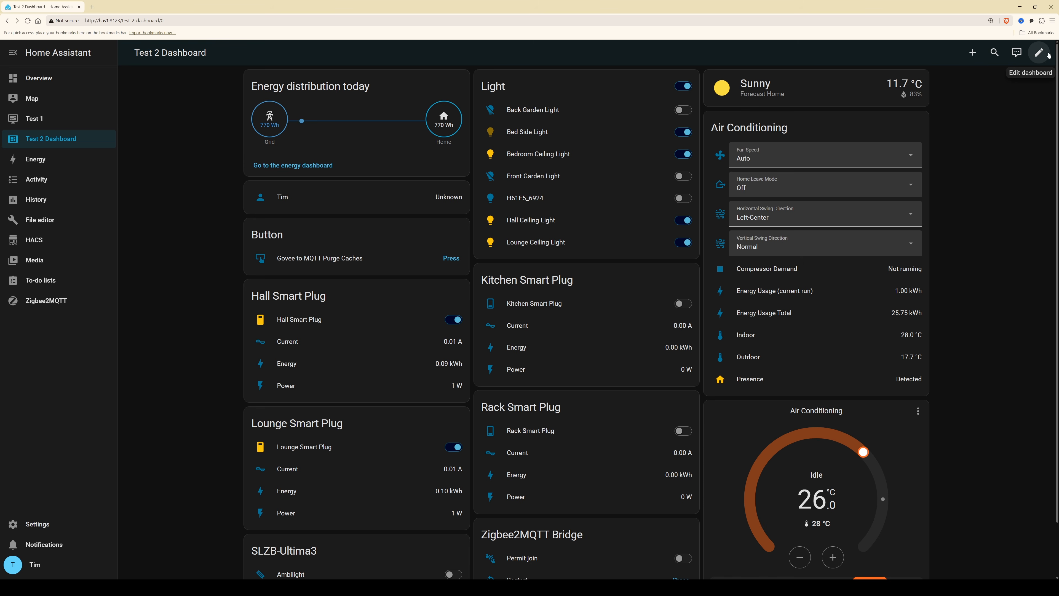
Take control of Test 2 Dashboard for manual editing, keeping its existing cards instead of starting empty
click(1040, 55)
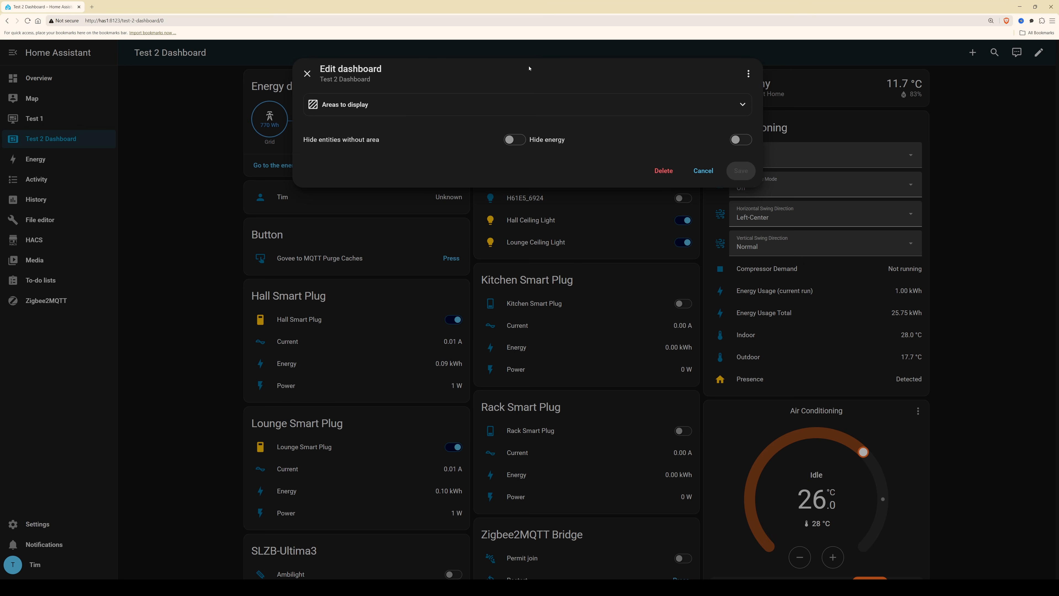
click(749, 74)
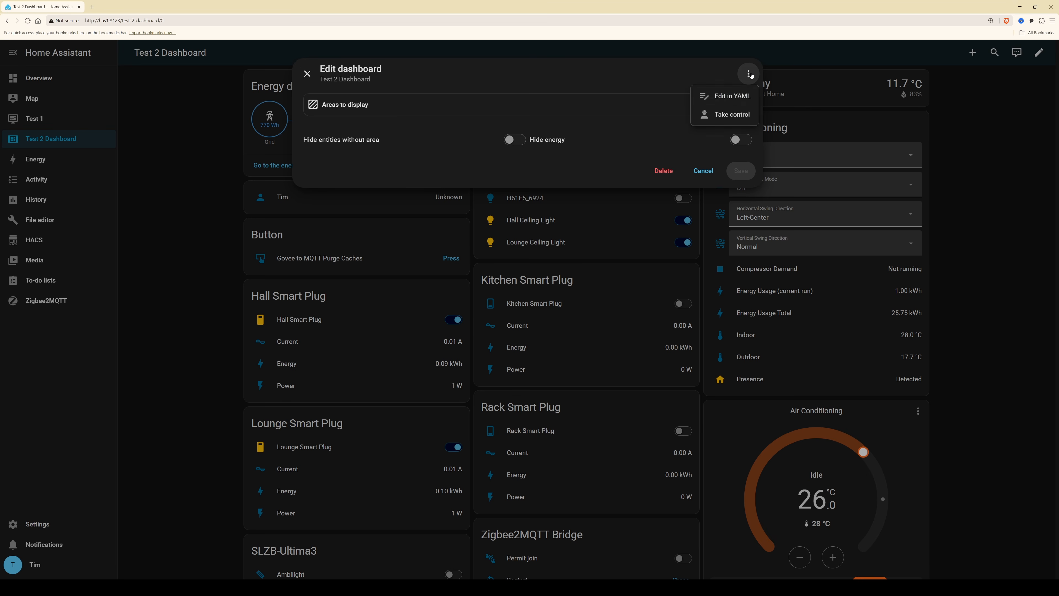
click(732, 115)
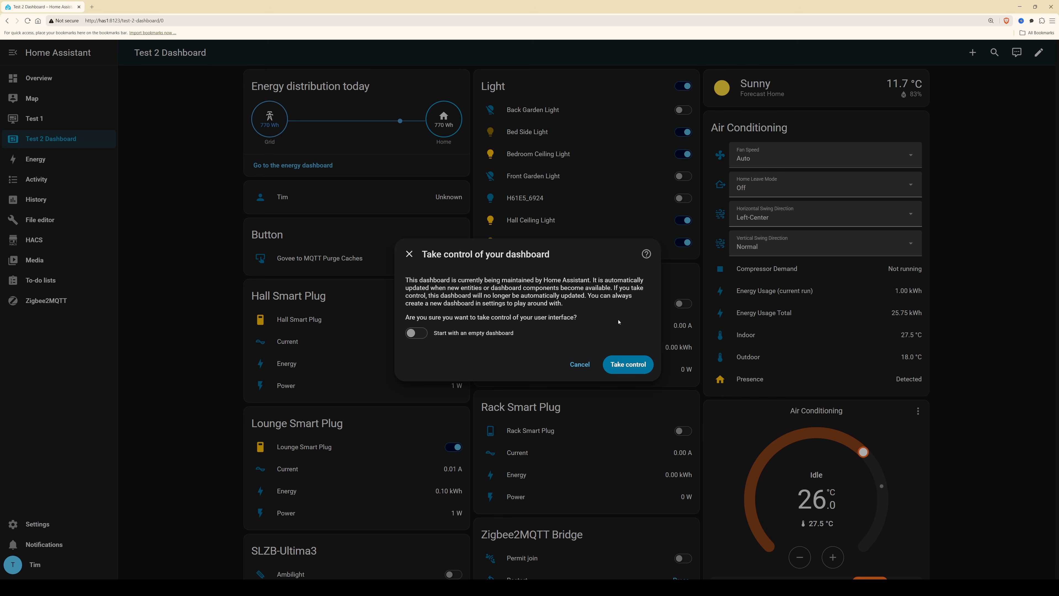
click(629, 367)
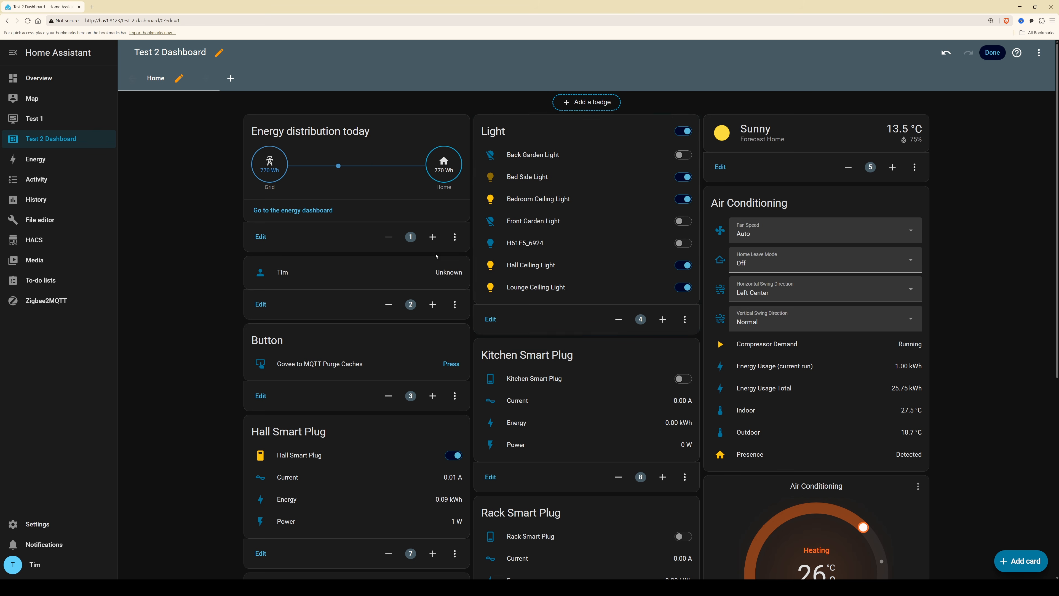
Examine the Energy distribution card's configuration and its available visibility condition types, and close it without saving
click(268, 239)
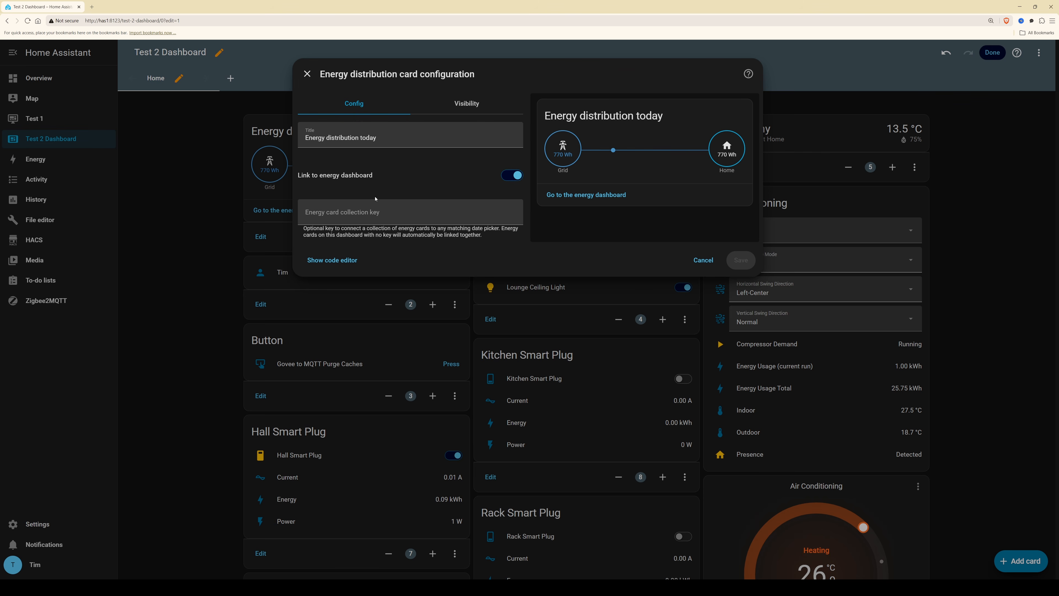
click(471, 104)
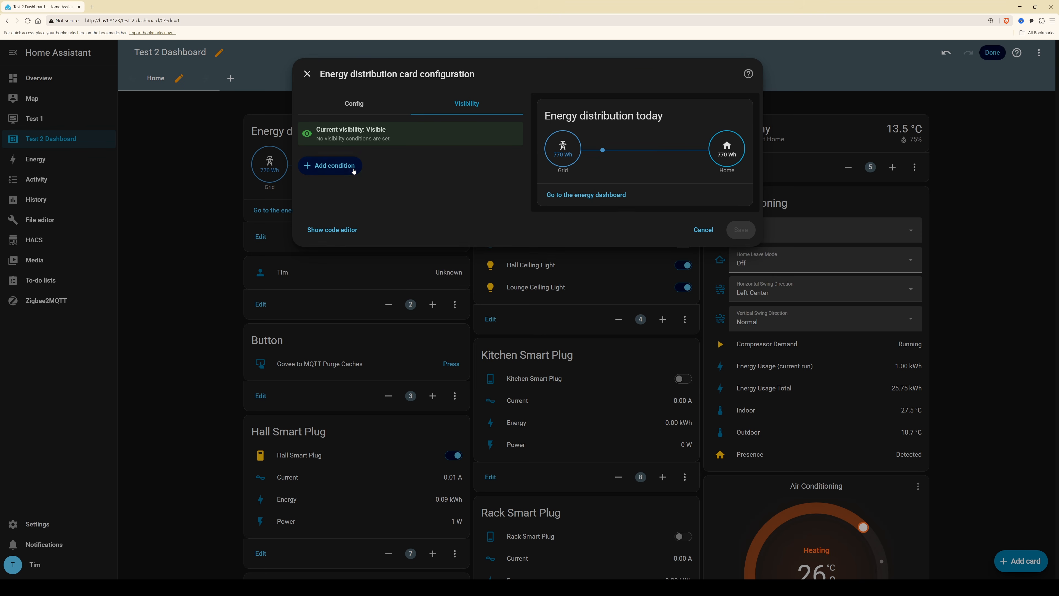
click(335, 166)
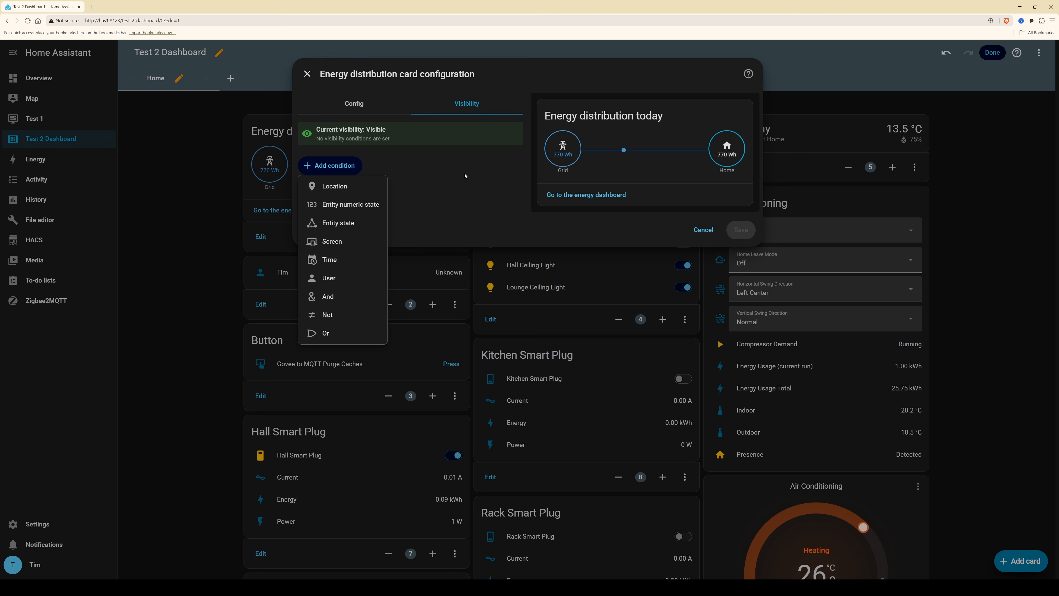
click(468, 209)
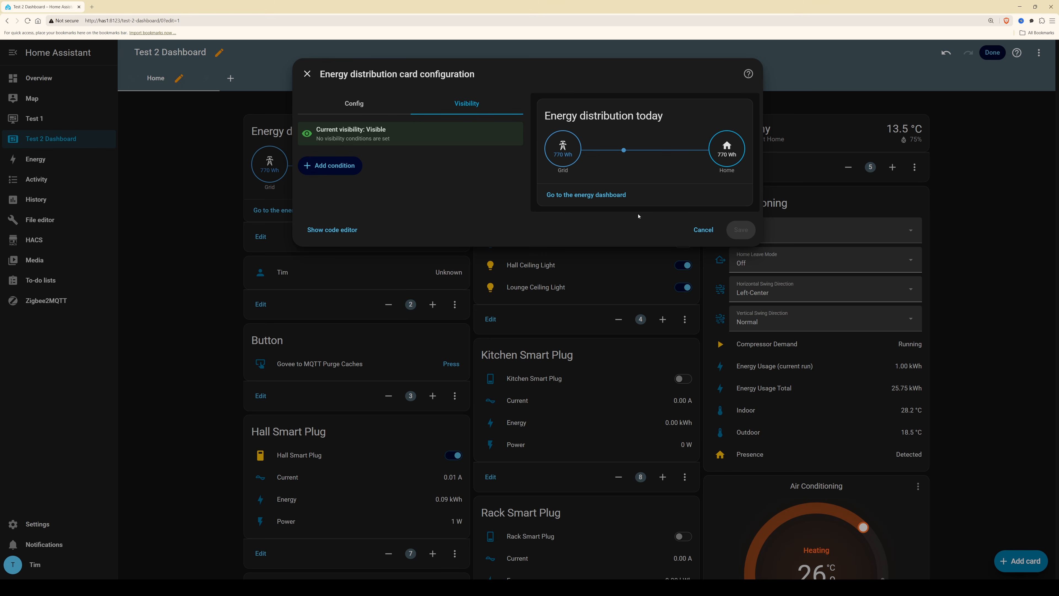
click(361, 104)
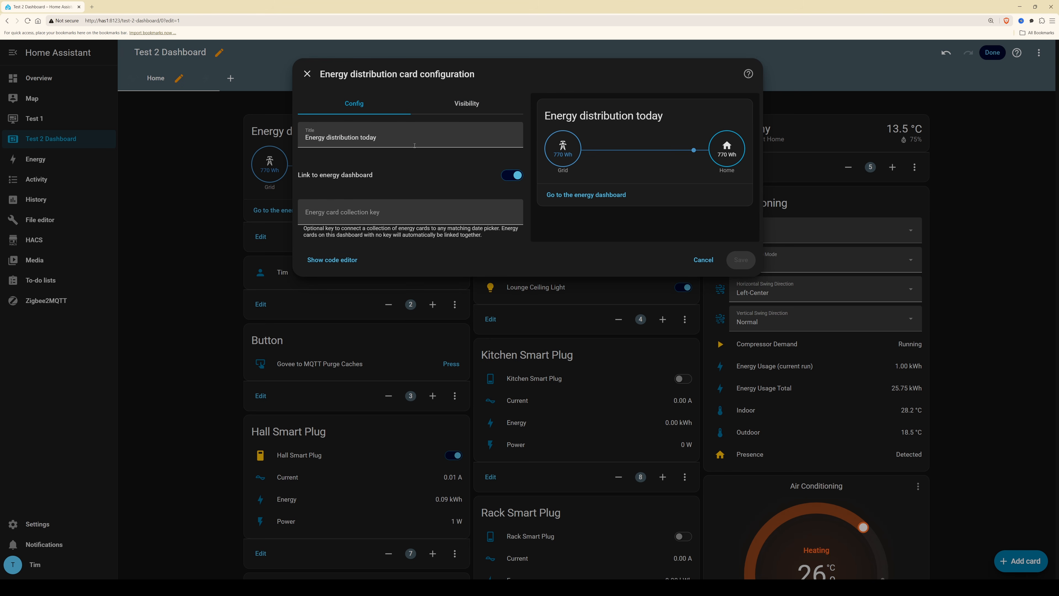
click(704, 260)
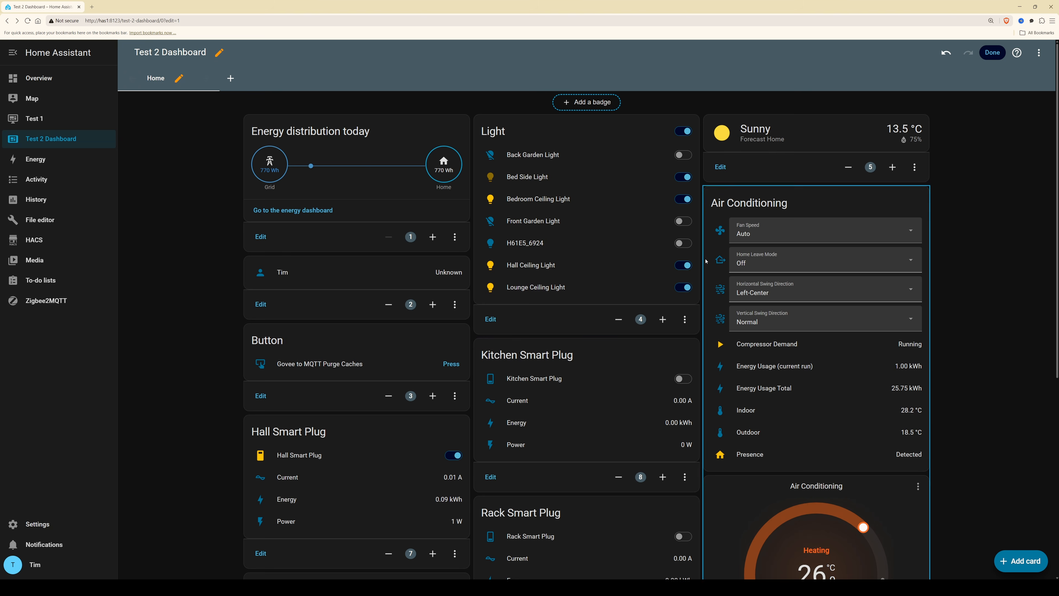
Add the Rack Smart Plug switch as another entity on the Light card
click(491, 321)
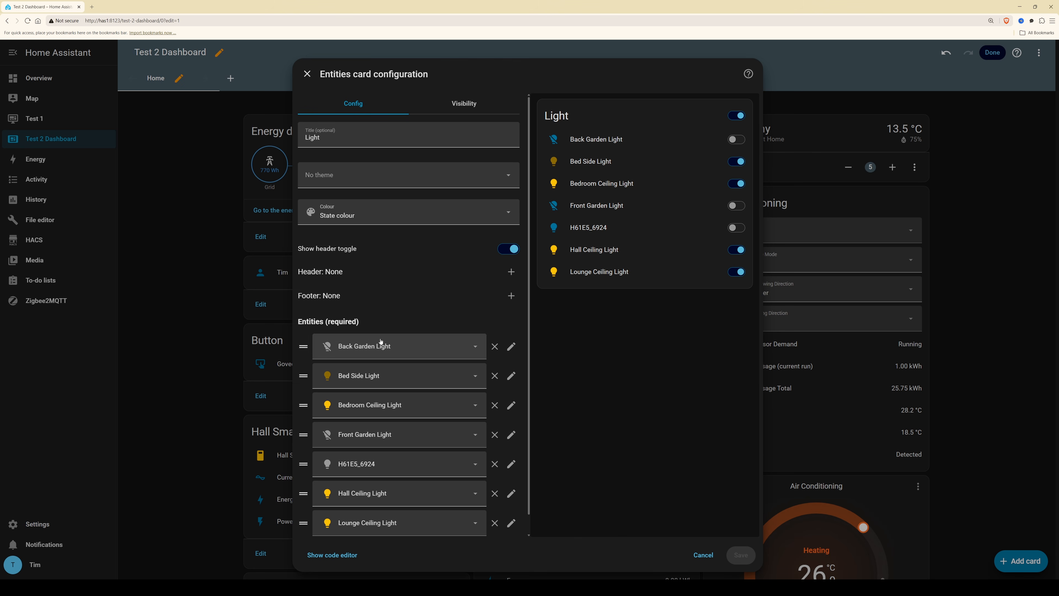
scroll(454, 407, down, 1)
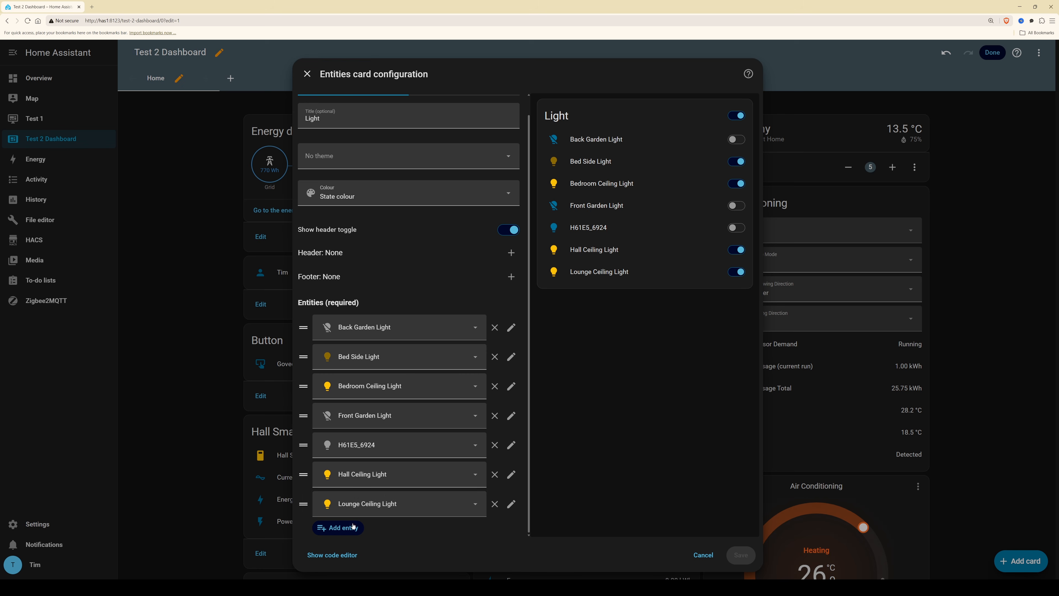
click(339, 528)
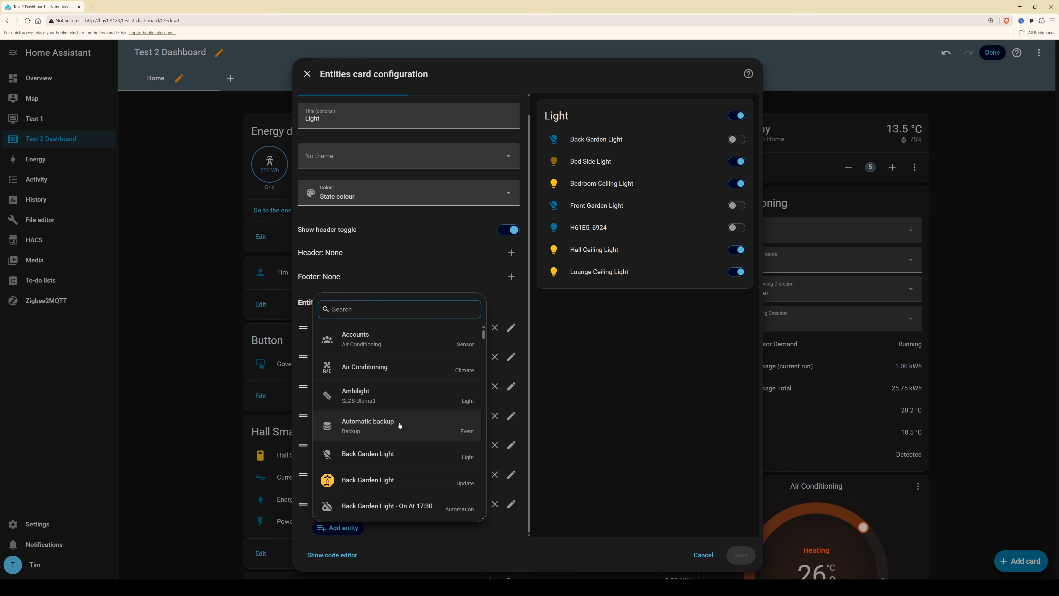
text(rack)
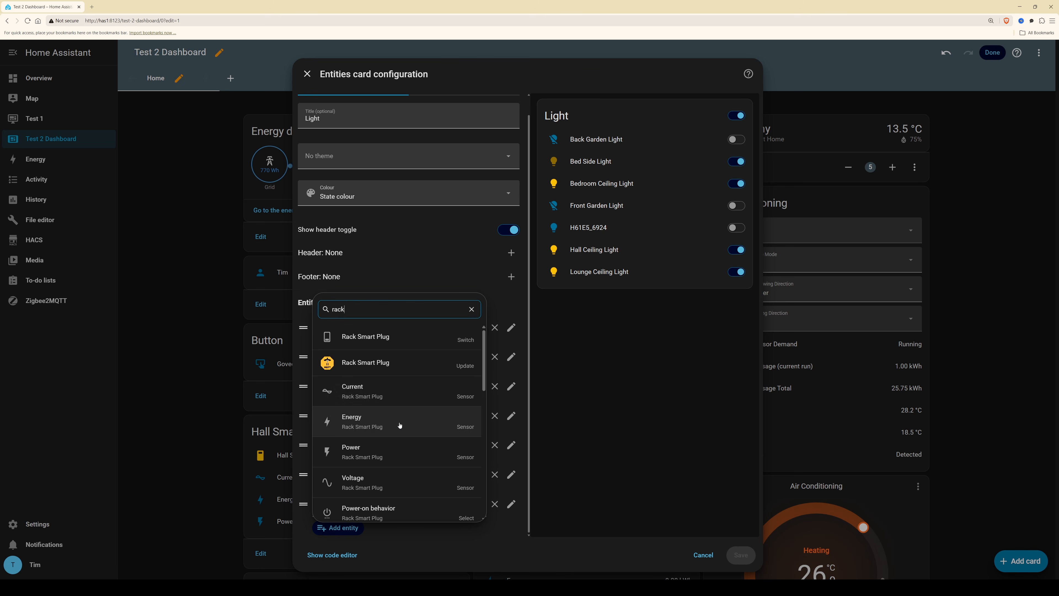
click(377, 337)
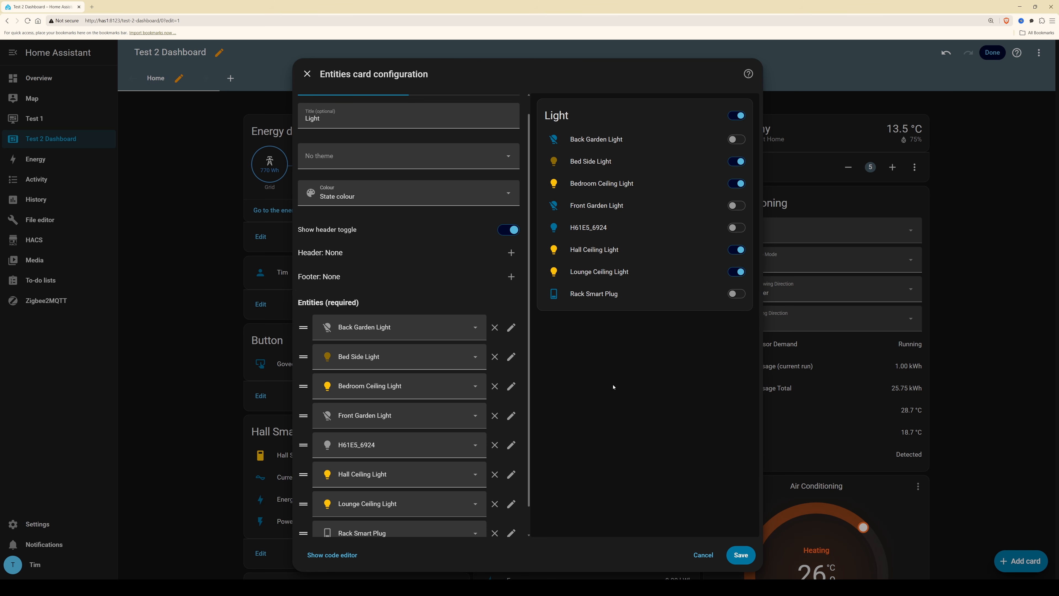
Remove the Rack Smart Plug entity from the Light card and save the card
scroll(475, 470, down, 1)
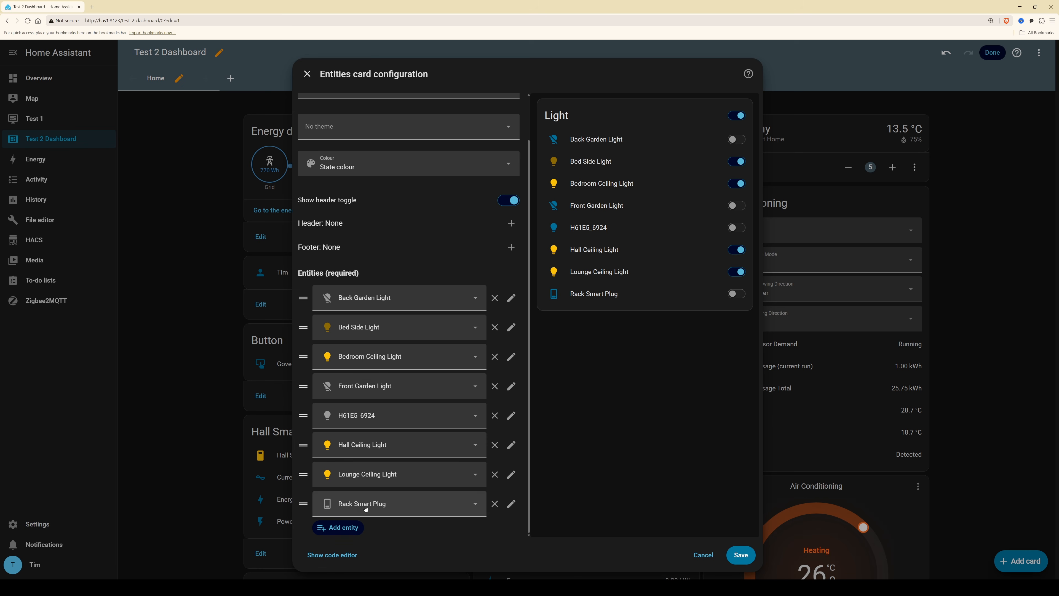
click(495, 503)
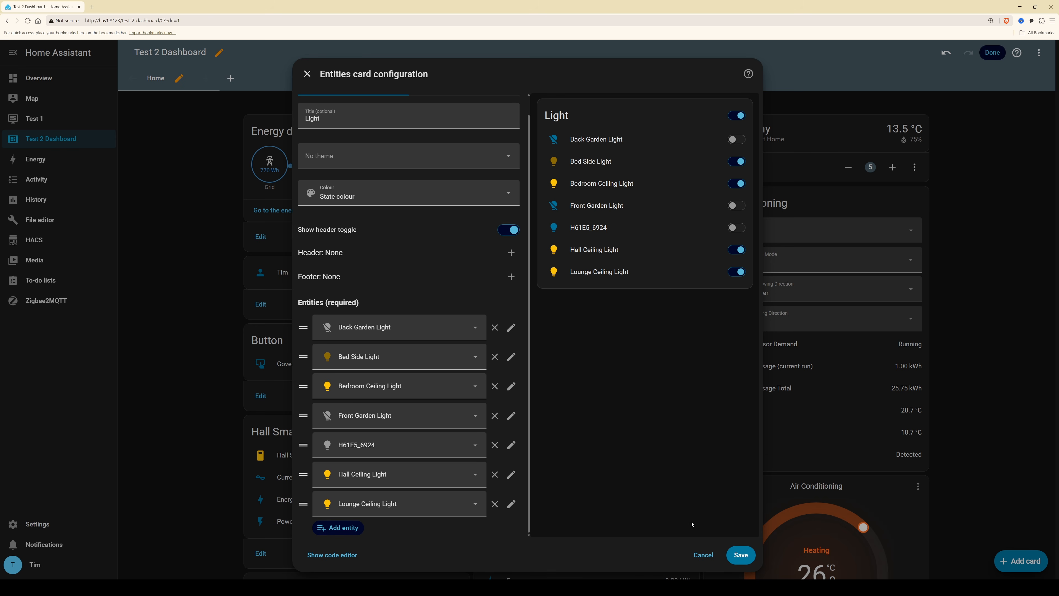
scroll(417, 115, up, 1)
click(748, 559)
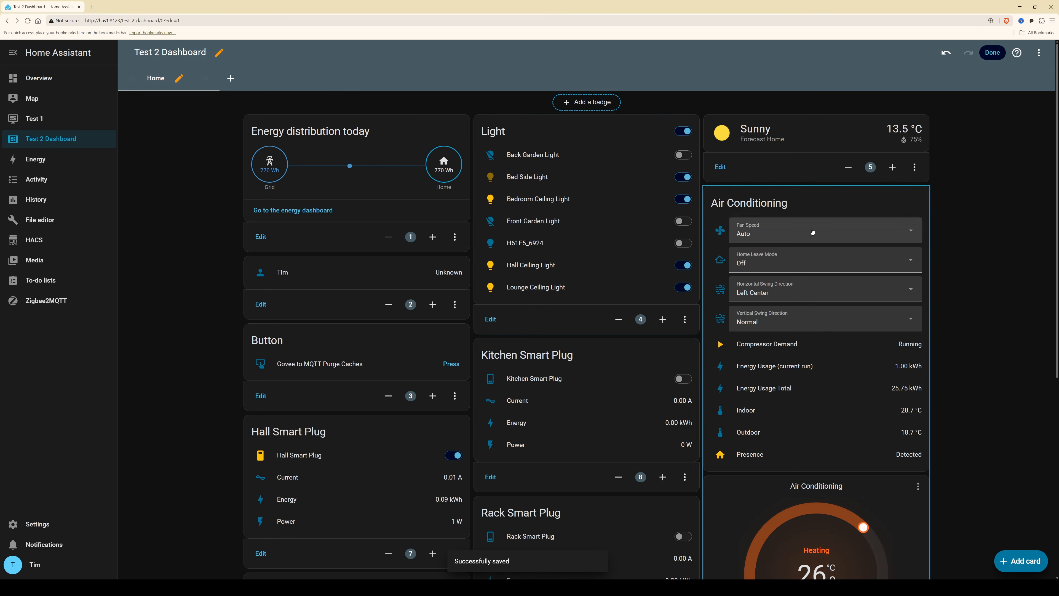
Configure the weather forecast card to use the Daily forecast type and show both current weather and forecast
click(721, 167)
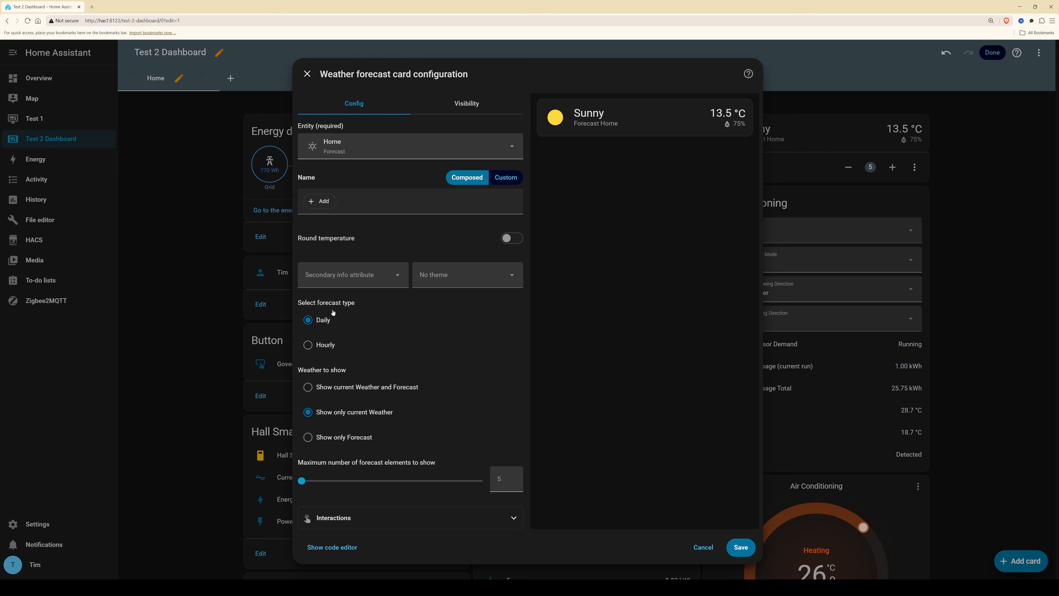
click(308, 348)
click(308, 320)
click(408, 388)
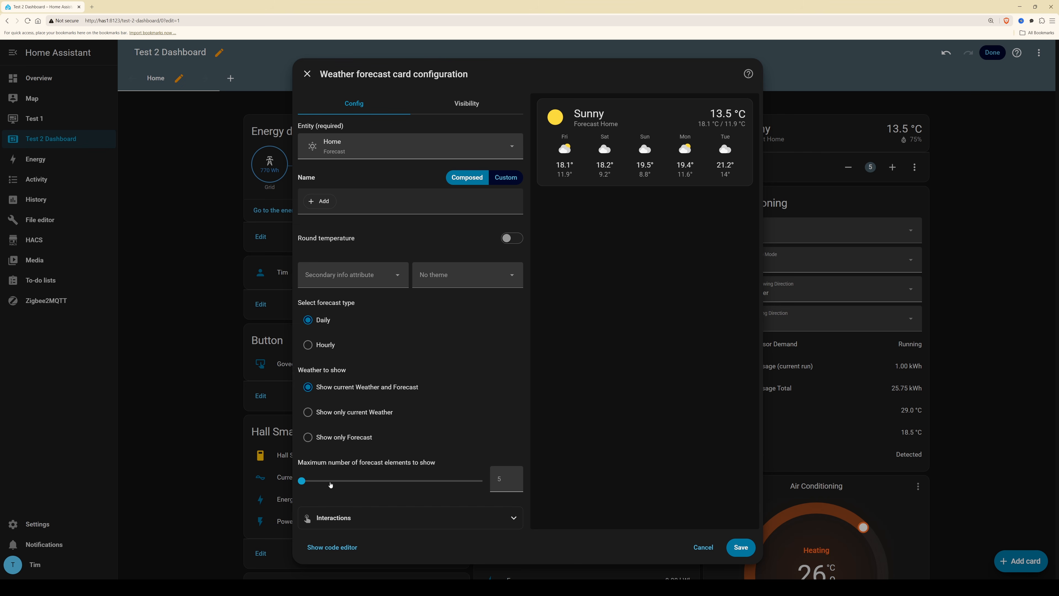
Try different maximum numbers of forecast elements on the weather card, such as 22 and 1
drag(308, 482, 354, 481)
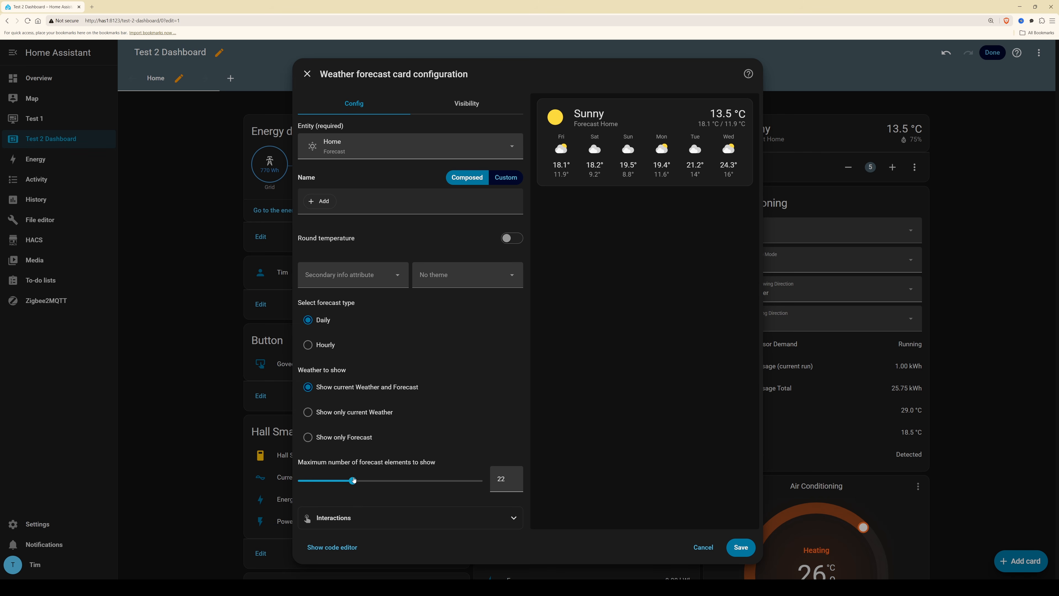
click(410, 480)
click(311, 481)
drag(312, 482, 299, 481)
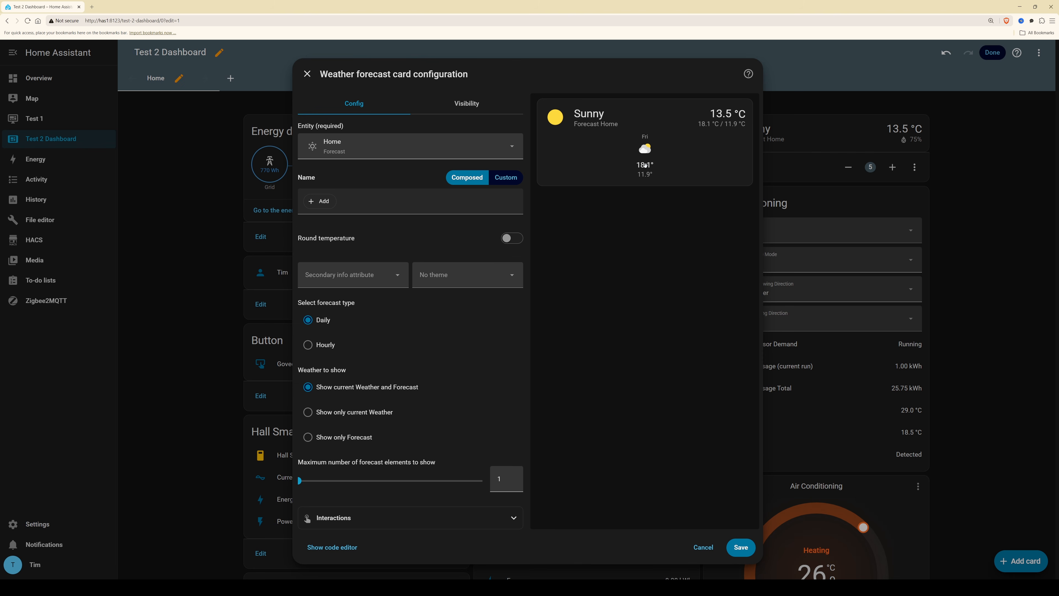
Set the weather card's maximum number of forecast elements to 7, save it and finish editing the dashboard
click(309, 481)
drag(311, 483, 313, 485)
drag(314, 485, 313, 484)
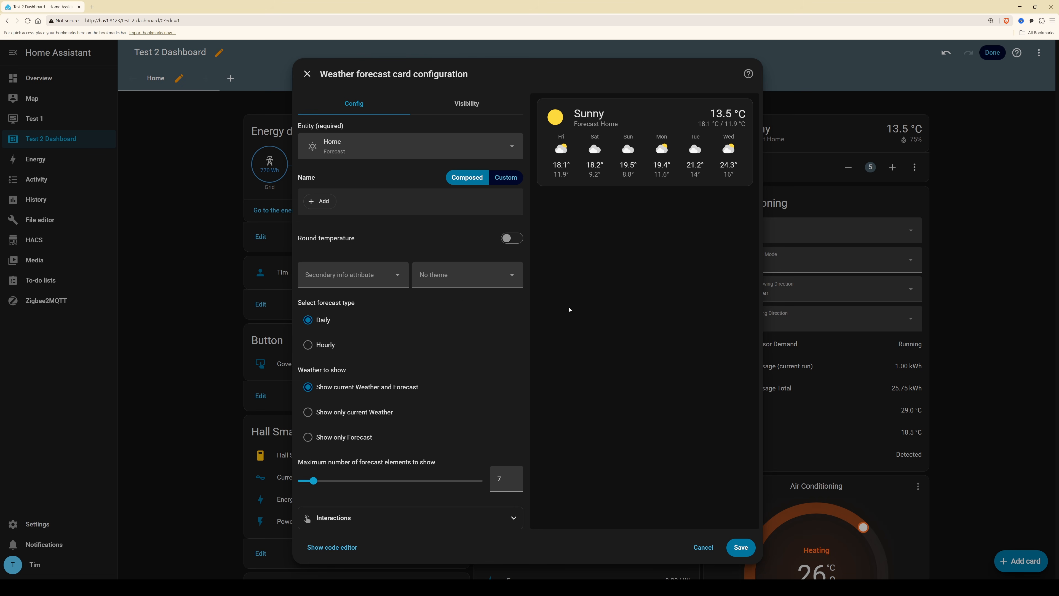
click(739, 548)
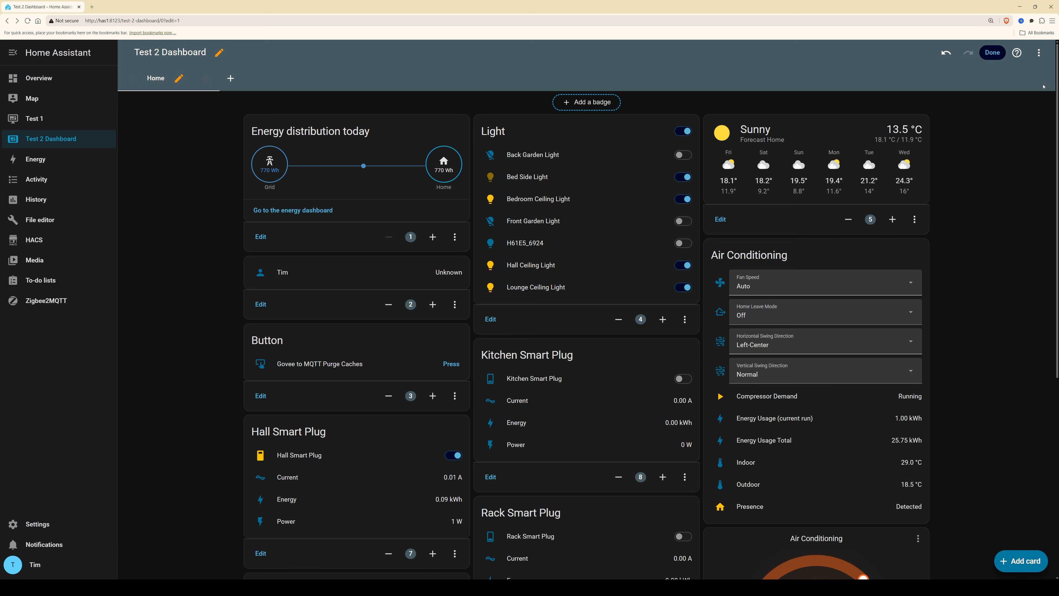
click(995, 55)
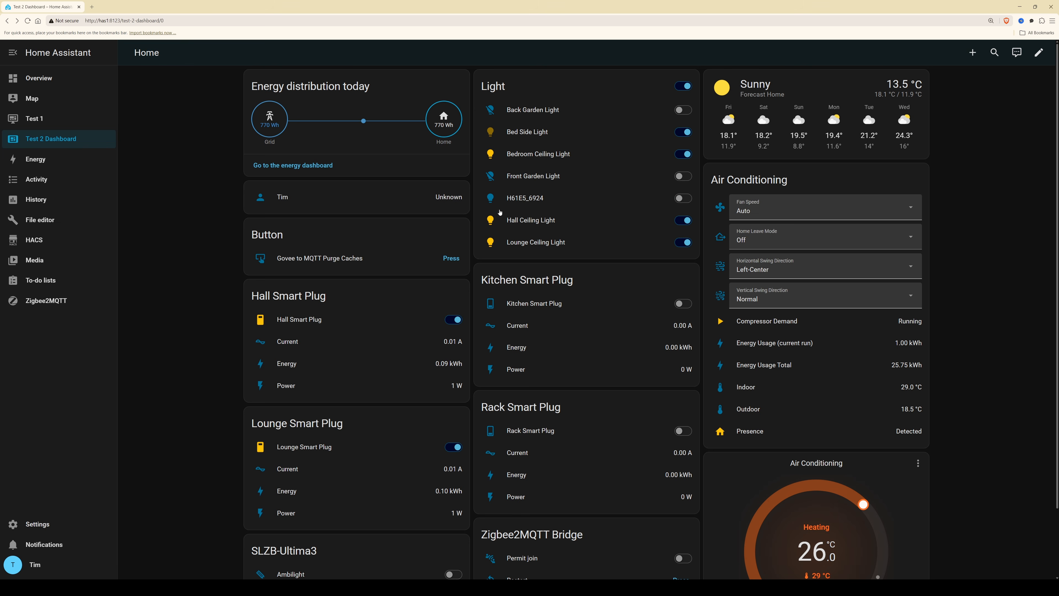
click(613, 154)
click(409, 74)
scroll(632, 362, down, 1)
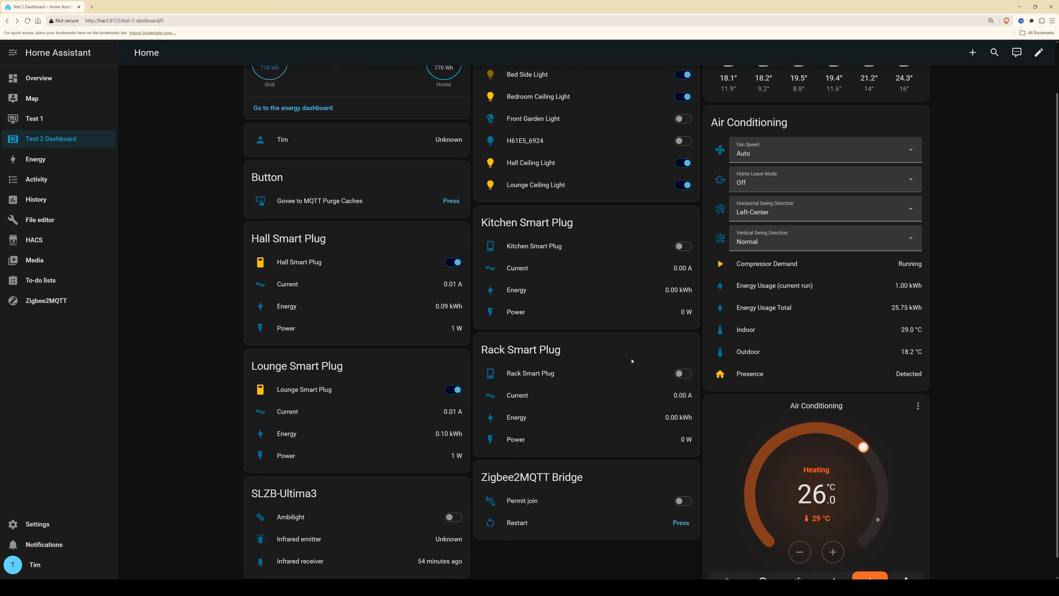
scroll(626, 361, up, 1)
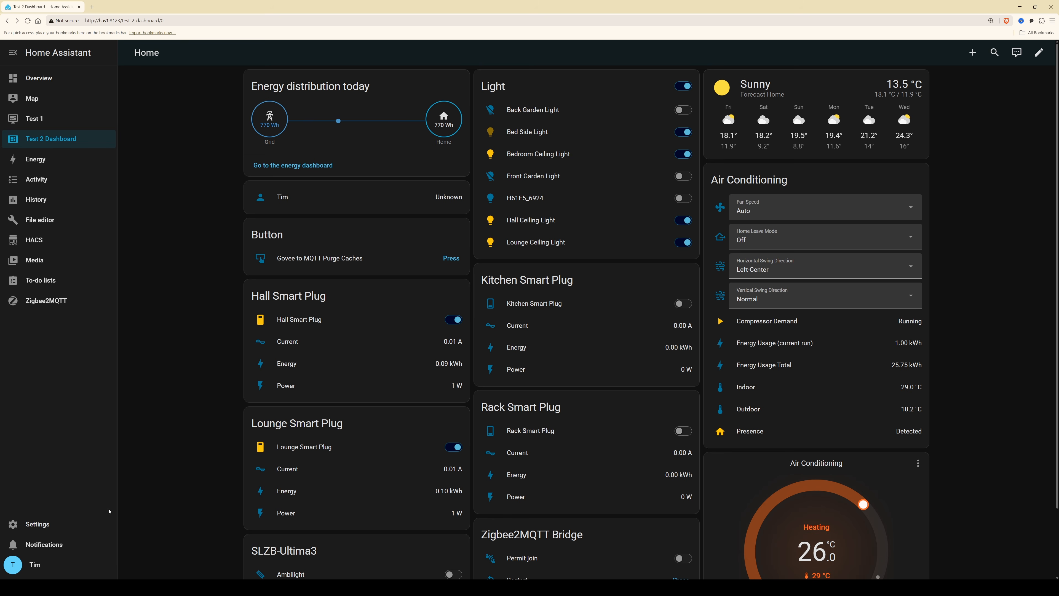
Create a dashboard from scratch titled New Dashboard, with the icon mdi:view-dashboard-edit and shown in the sidebar
click(49, 528)
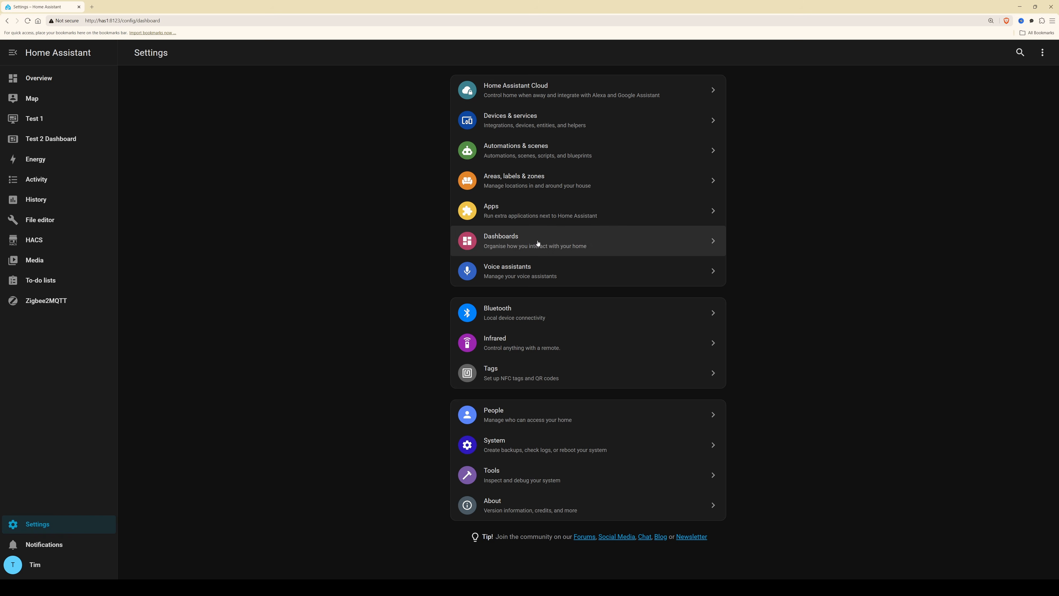
click(558, 240)
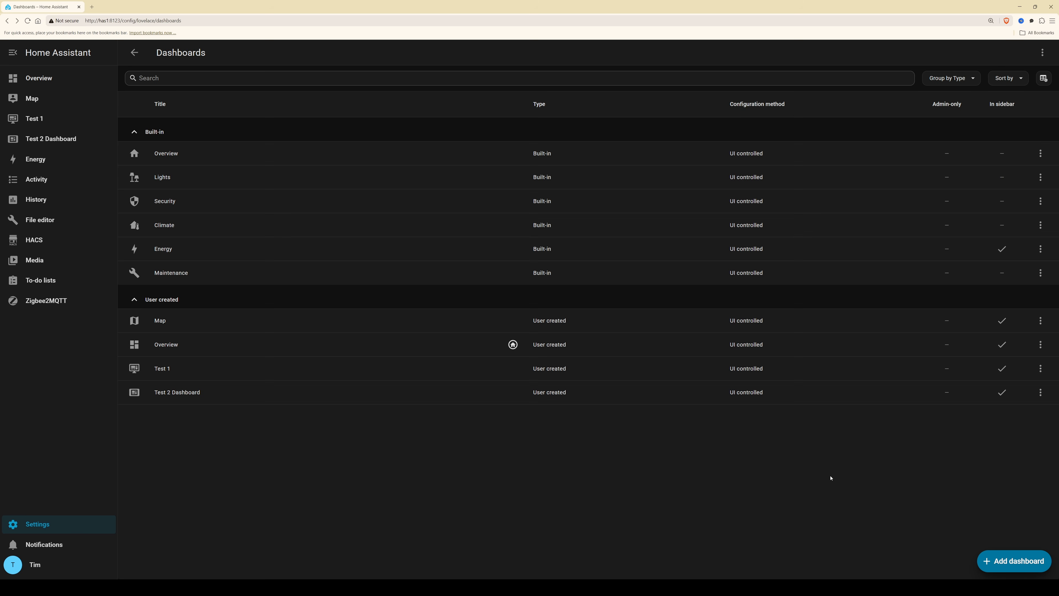
click(1022, 559)
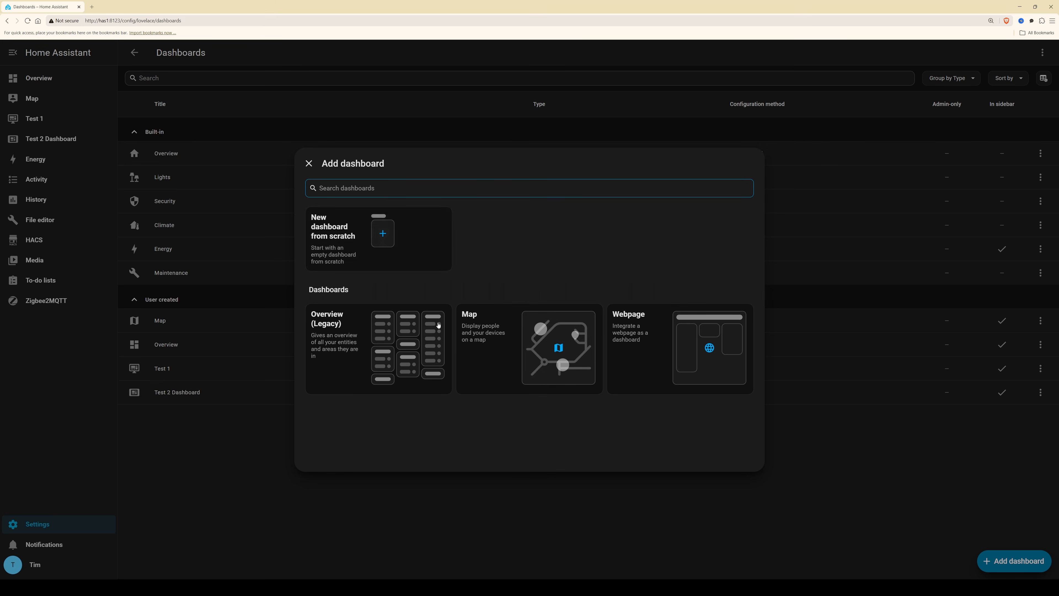
click(344, 239)
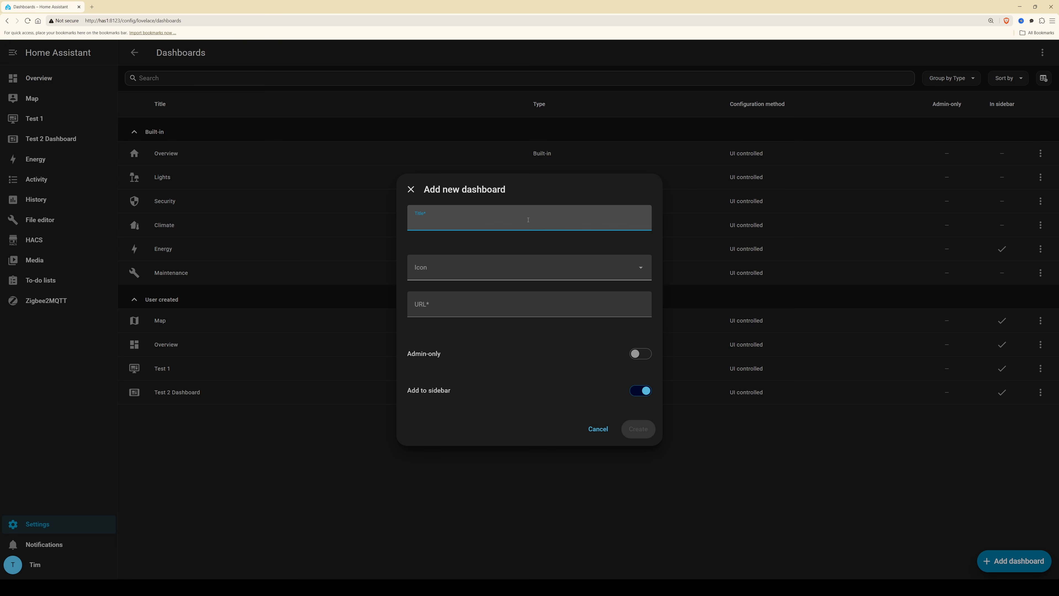
text(New Dashboard)
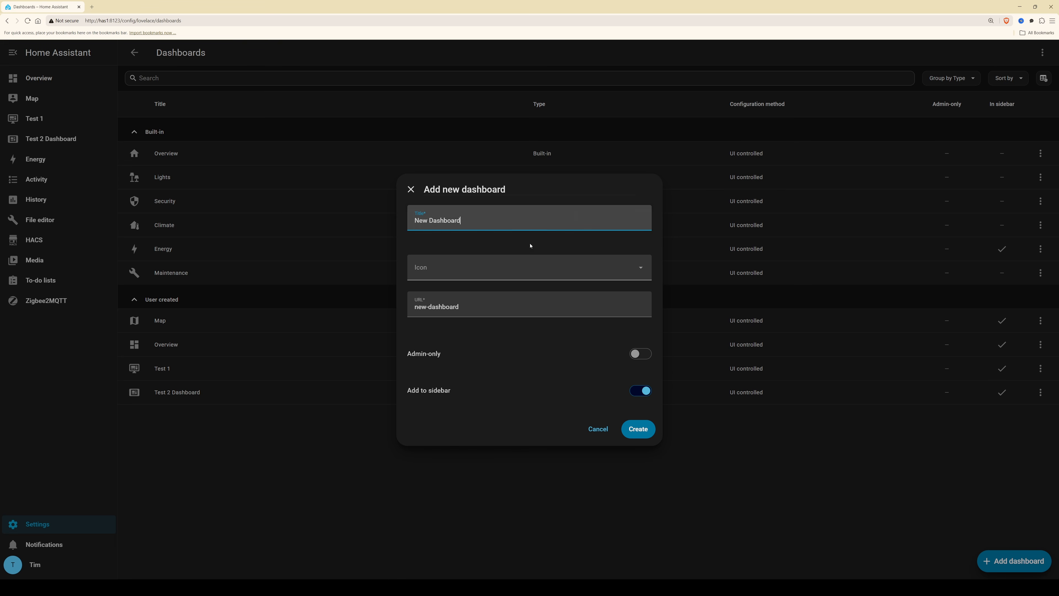
click(525, 266)
text(dash)
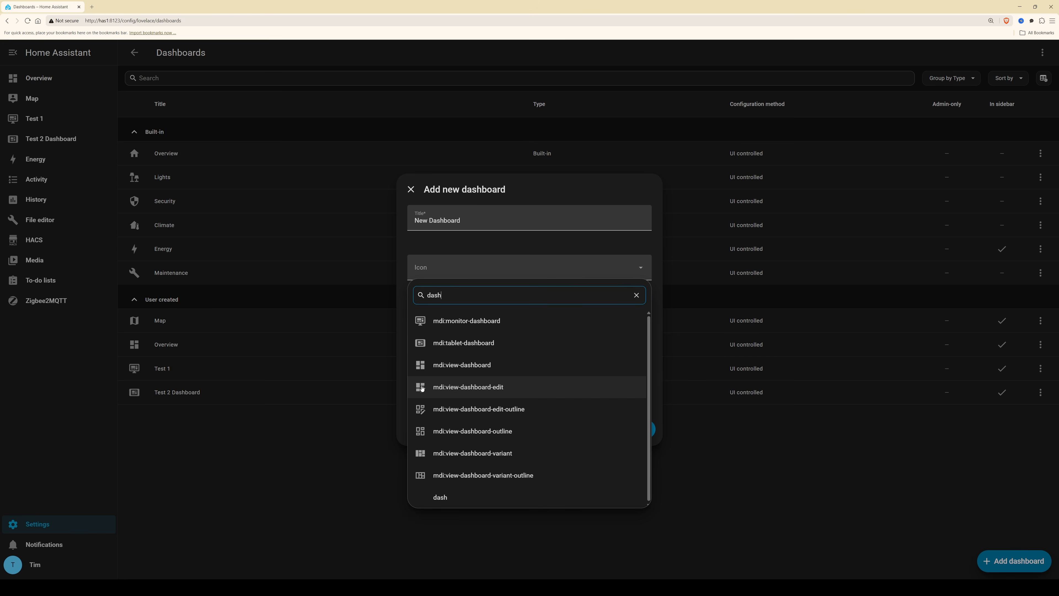
click(424, 389)
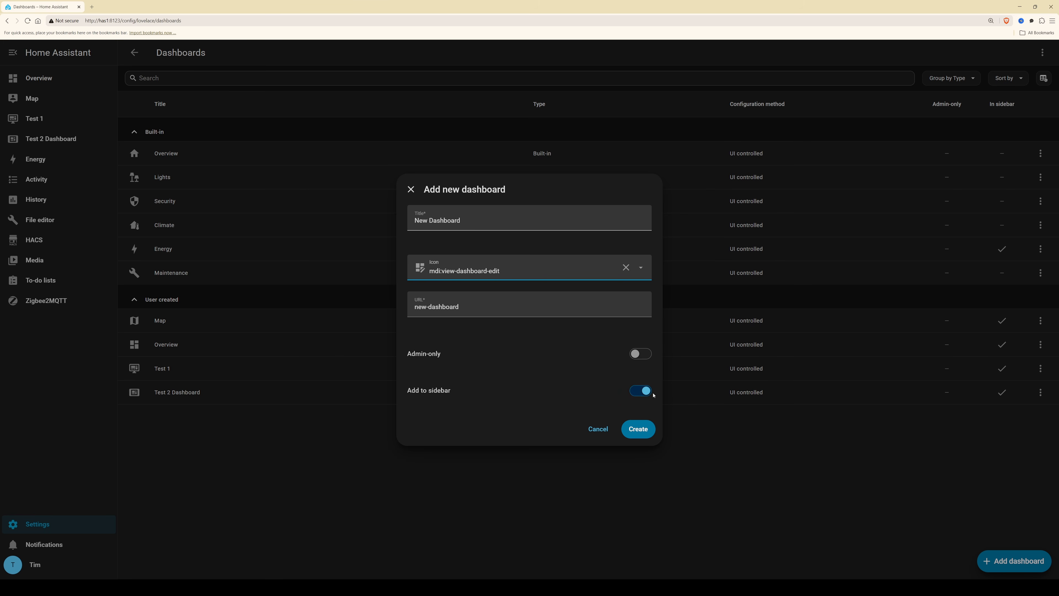
click(639, 430)
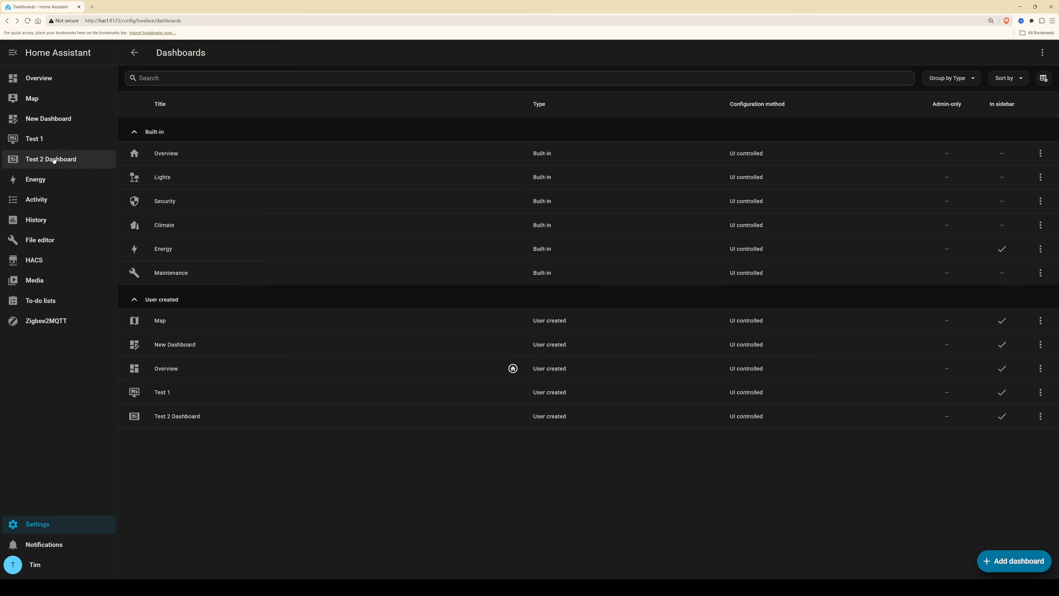
View the Test 1, Test 2 Dashboard and New Dashboard dashboards in turn to compare them
click(41, 138)
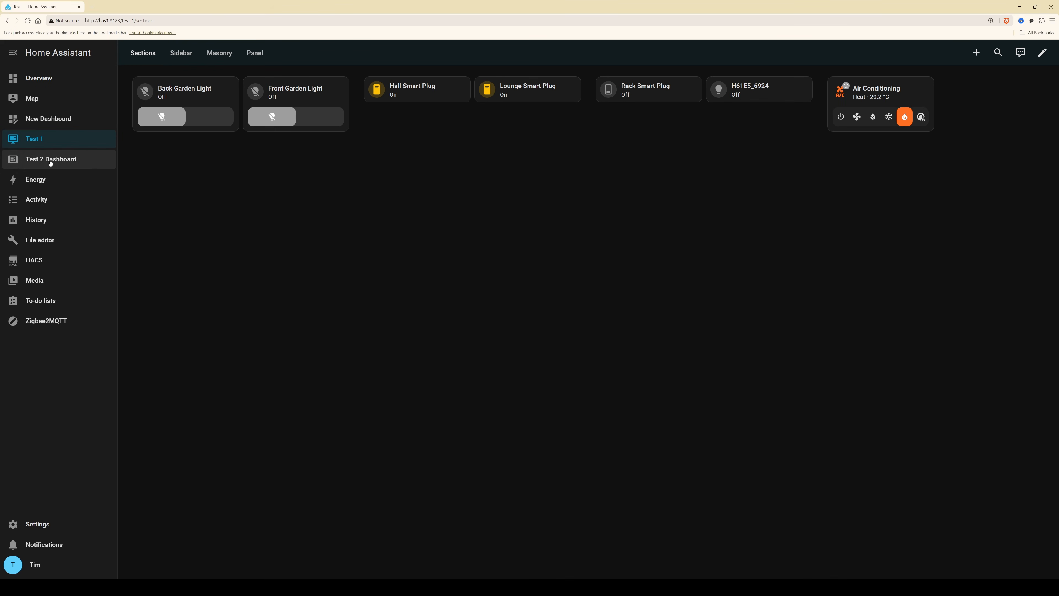
click(52, 161)
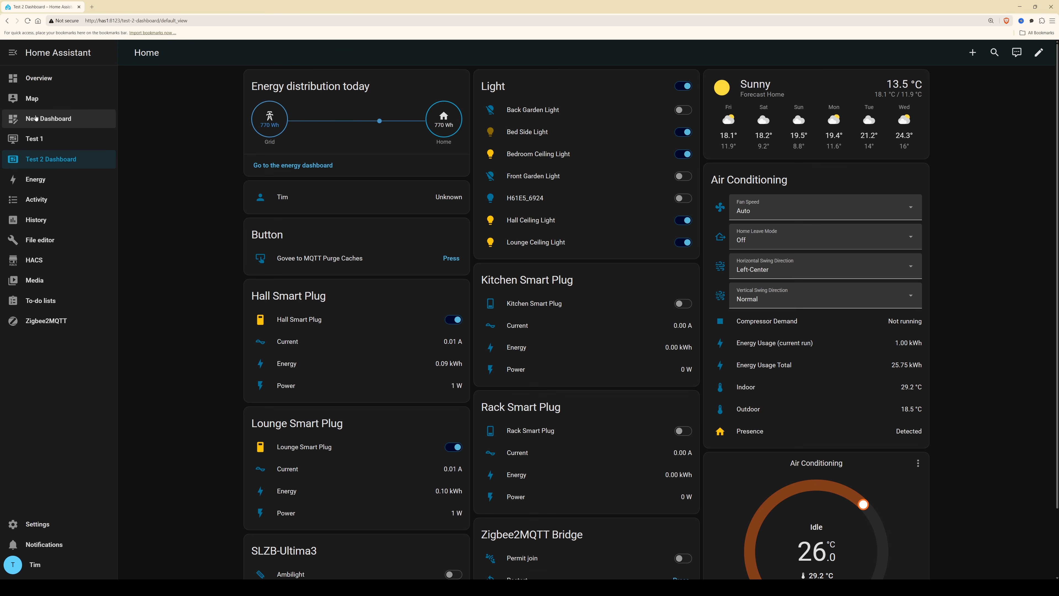
click(49, 119)
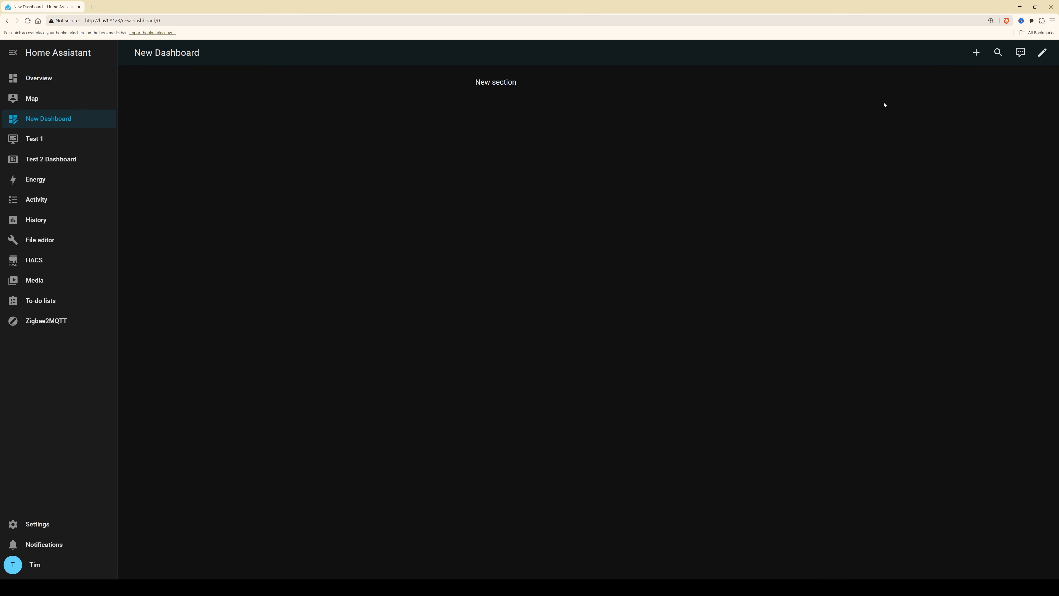
Put New Dashboard into edit mode and rename it New Dashboard 2
click(1043, 53)
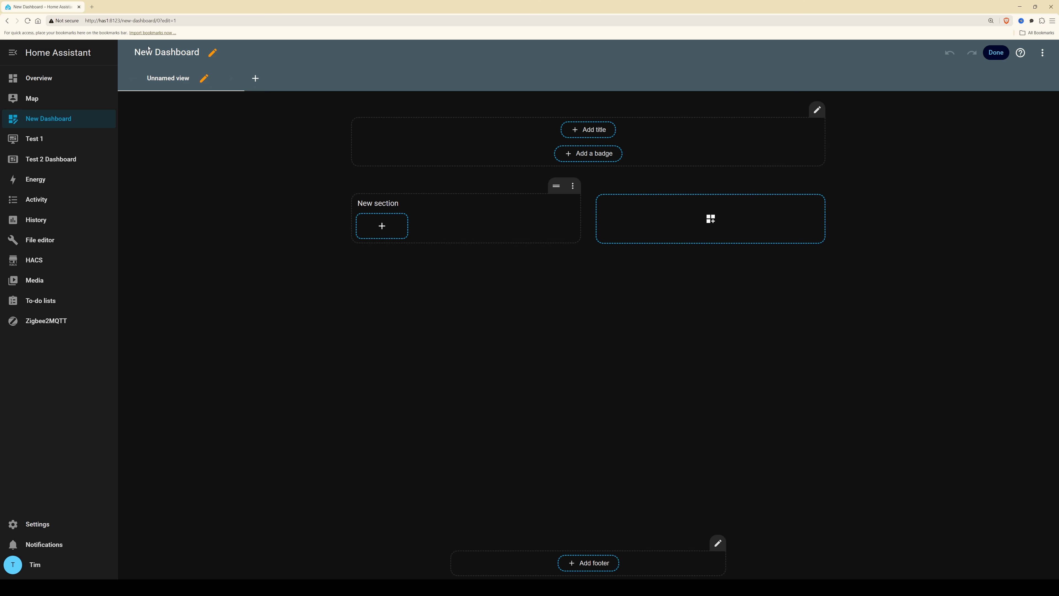
click(212, 53)
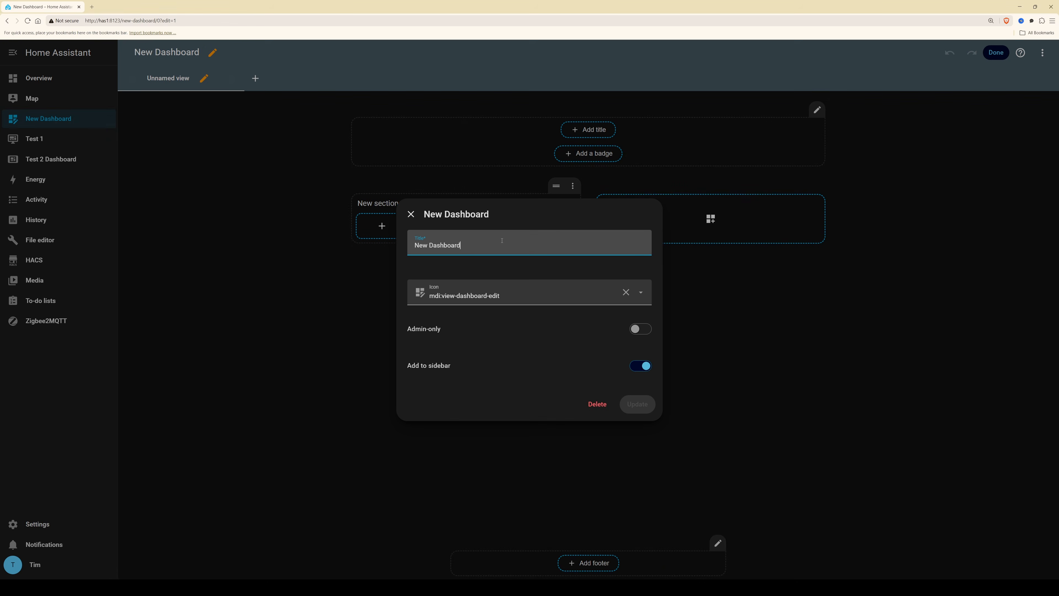
text(2)
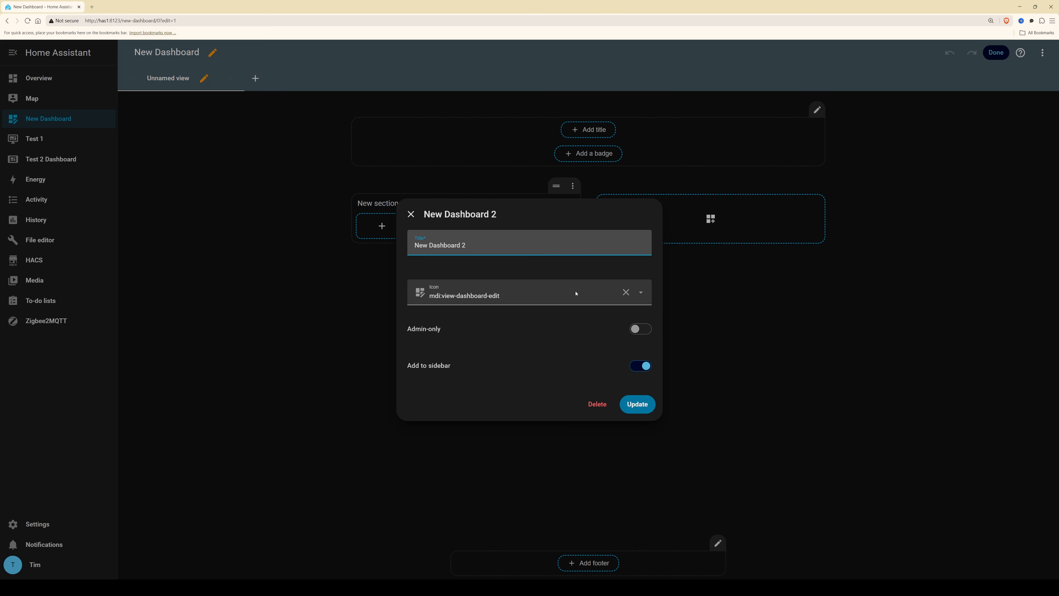
click(634, 410)
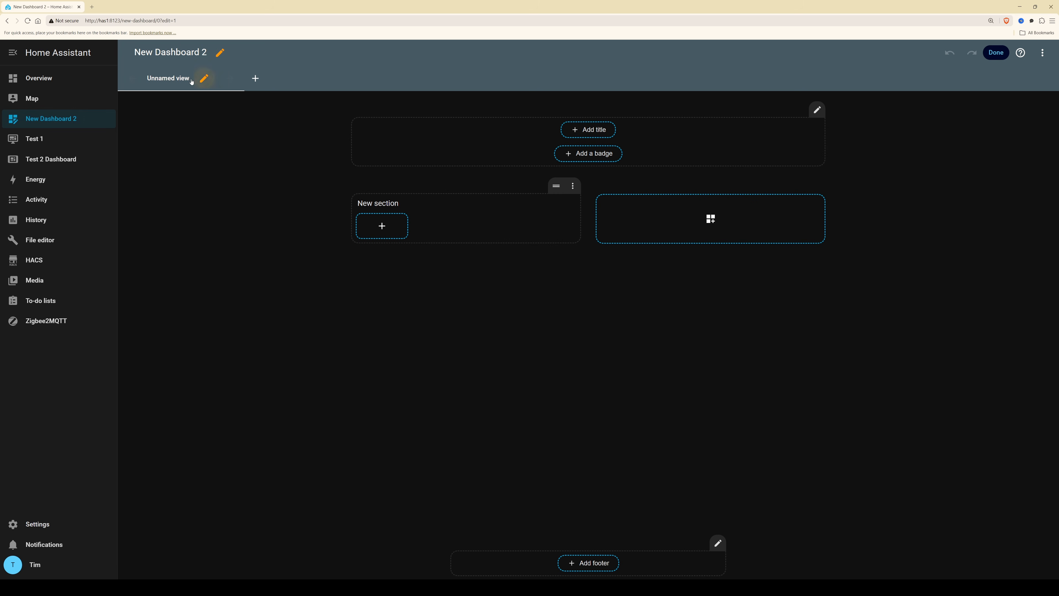
Examine the unnamed view's layout options, close its configuration without changes and open the Overview dashboard
click(205, 79)
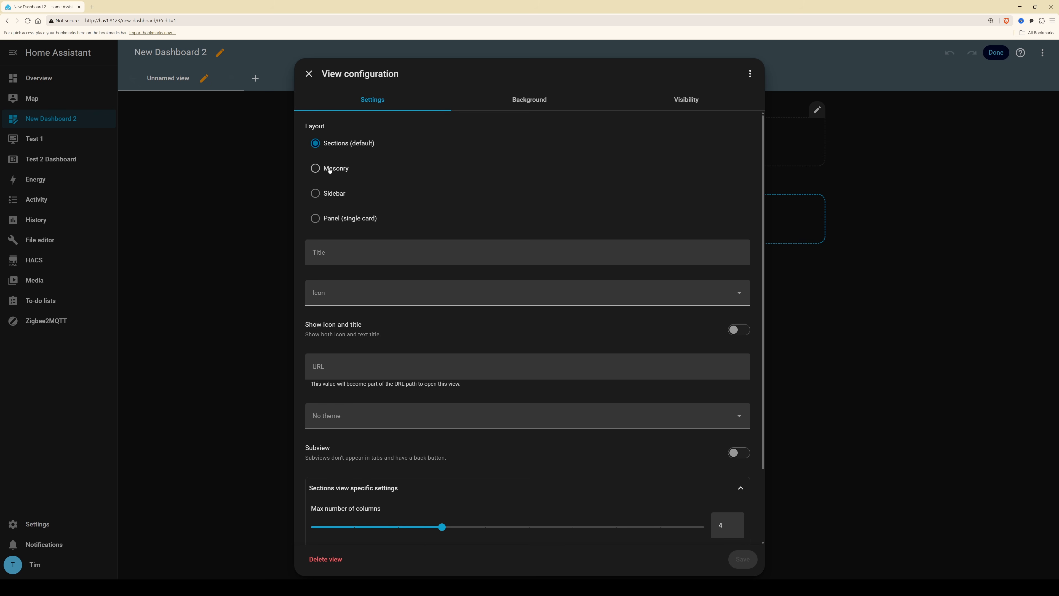
click(308, 74)
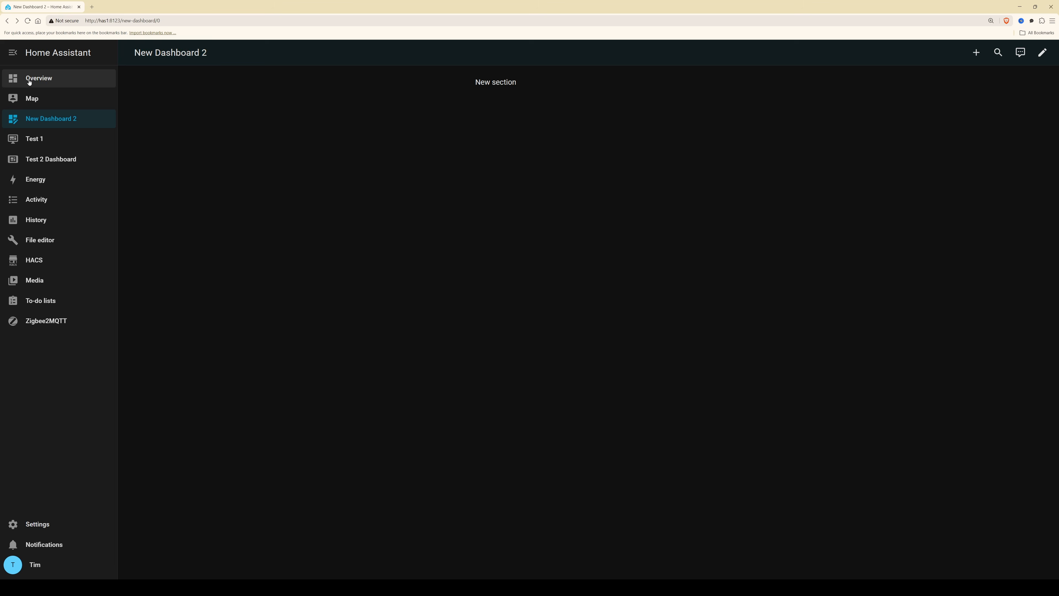
click(28, 79)
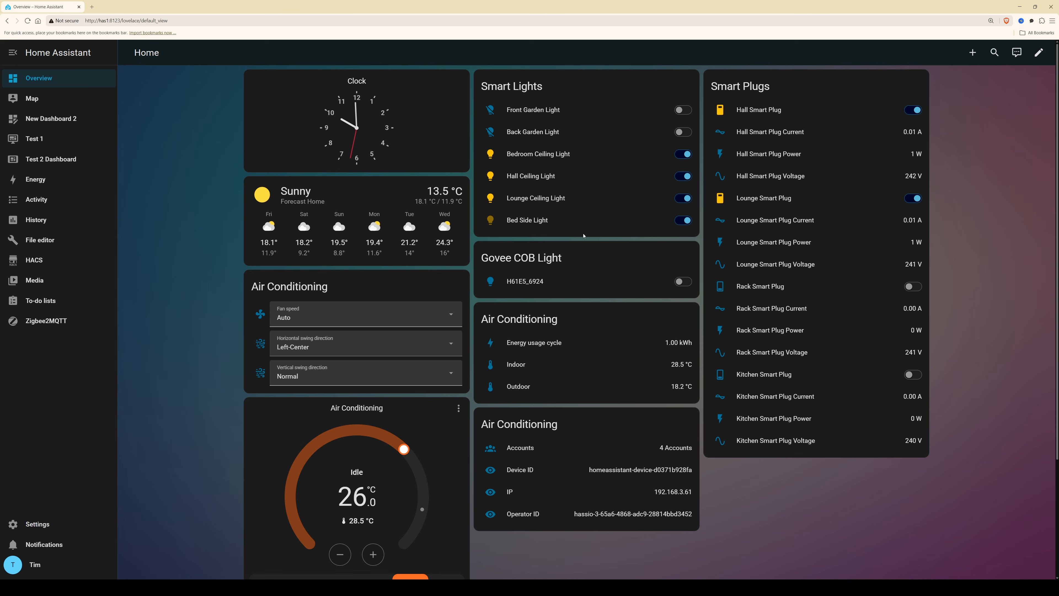
View the Test 1 and Test 2 Dashboard dashboards in turn and return to New Dashboard 2
click(38, 139)
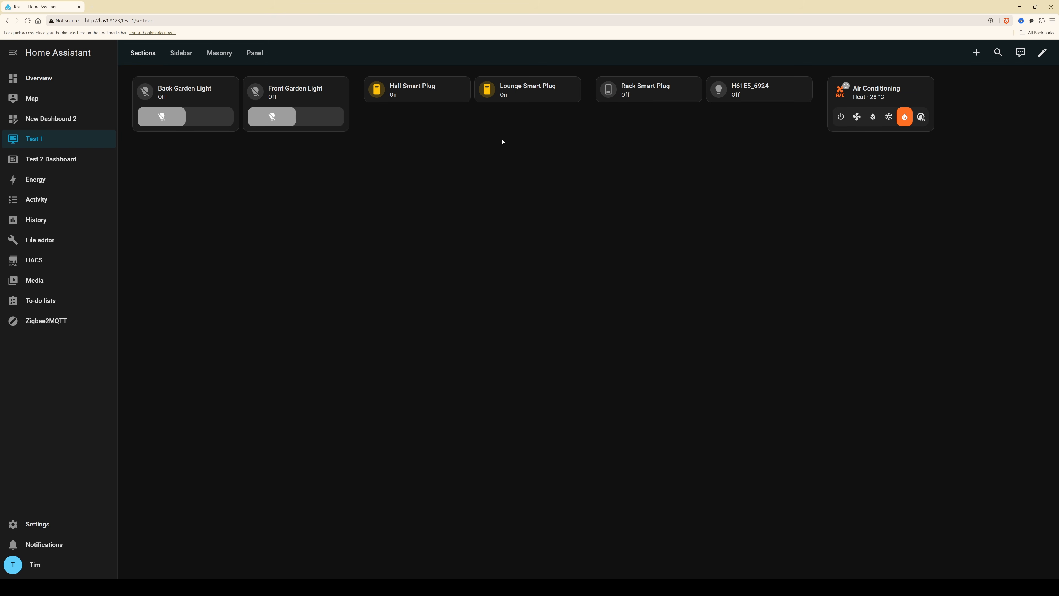
click(52, 161)
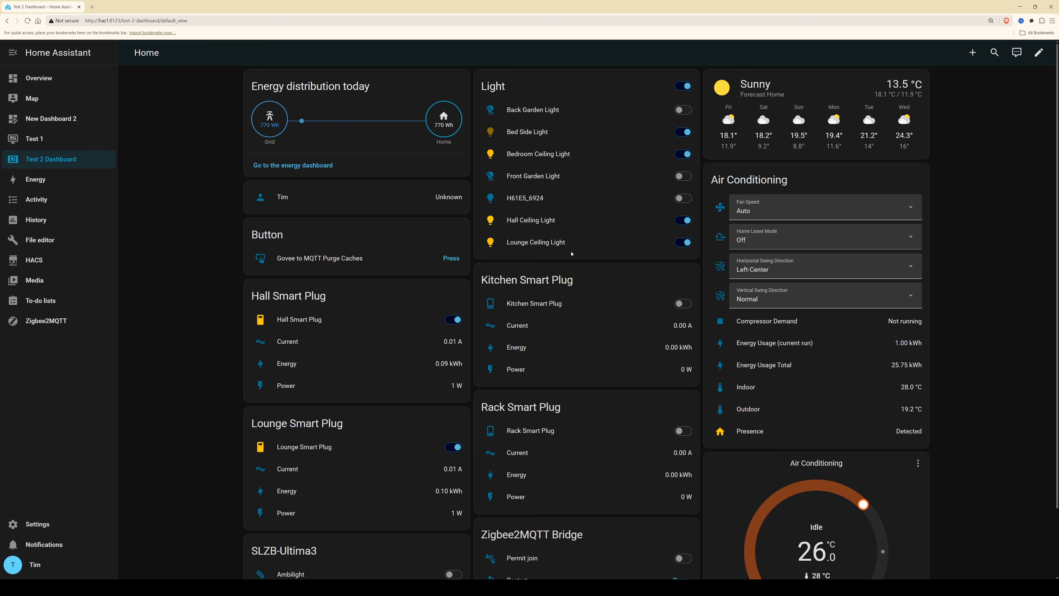
click(71, 119)
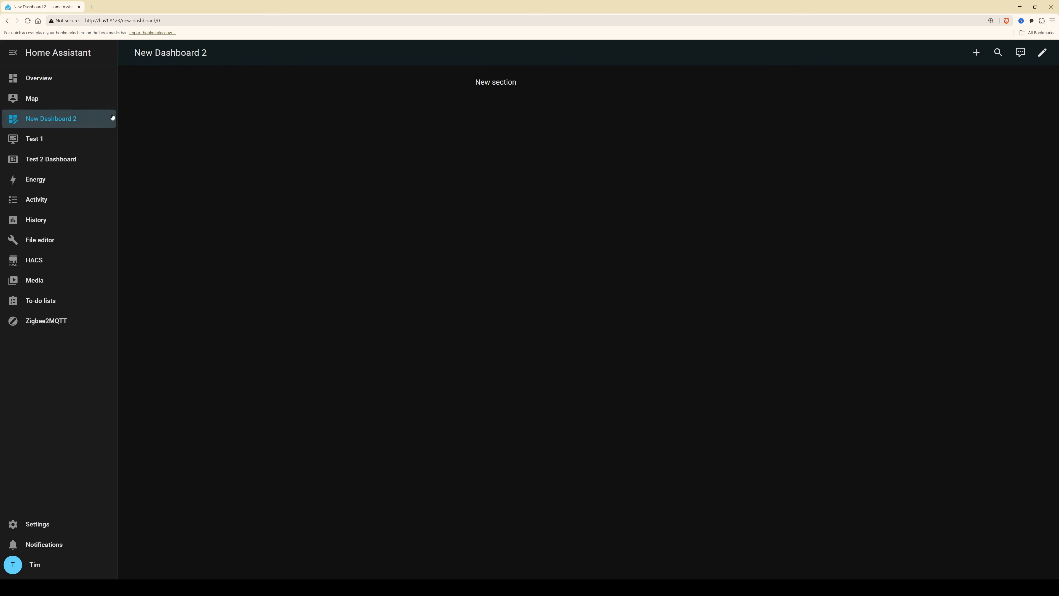
Put New Dashboard 2 into edit mode and give its unnamed view the title Home and the icon mdi:home
click(1043, 53)
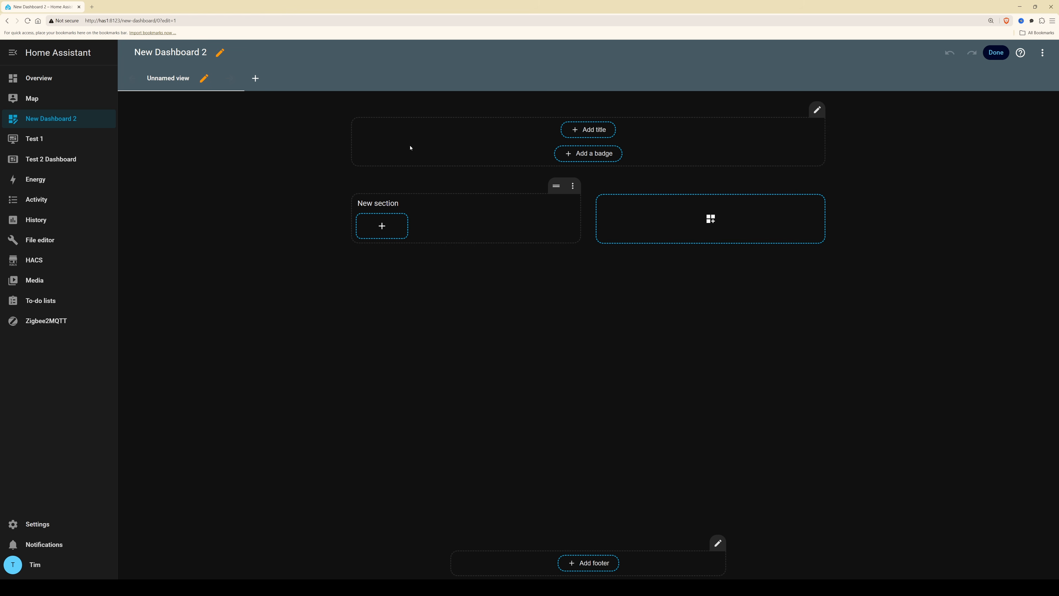
click(205, 80)
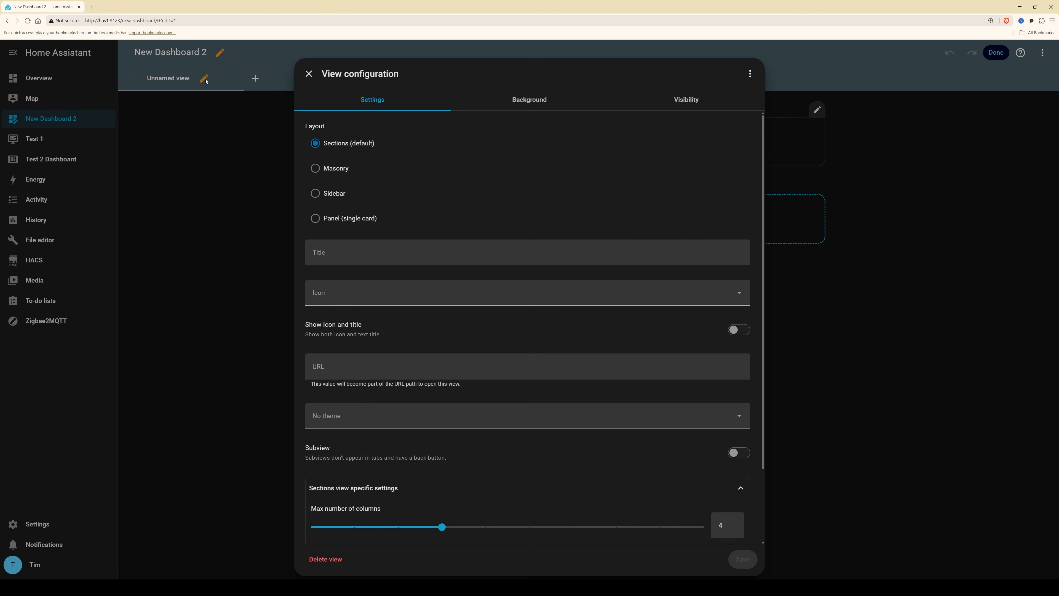
click(426, 257)
text(Home)
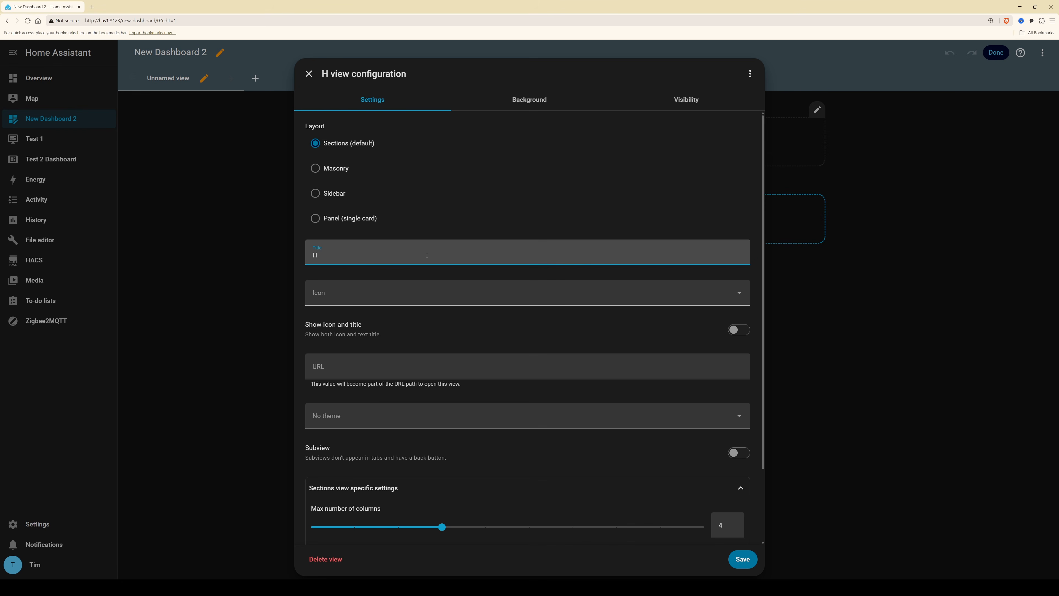
click(416, 299)
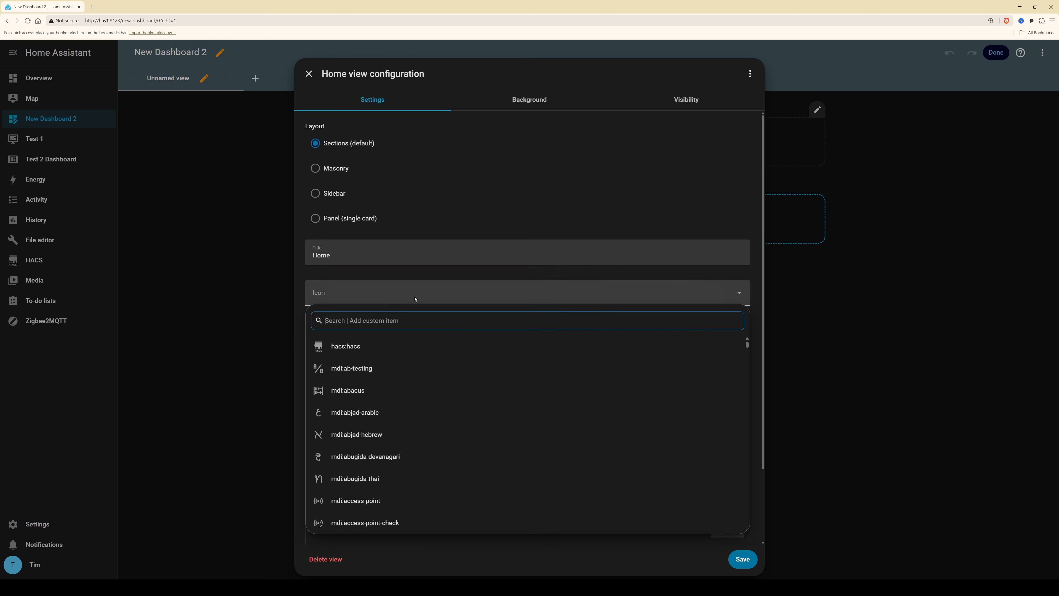
text(hom)
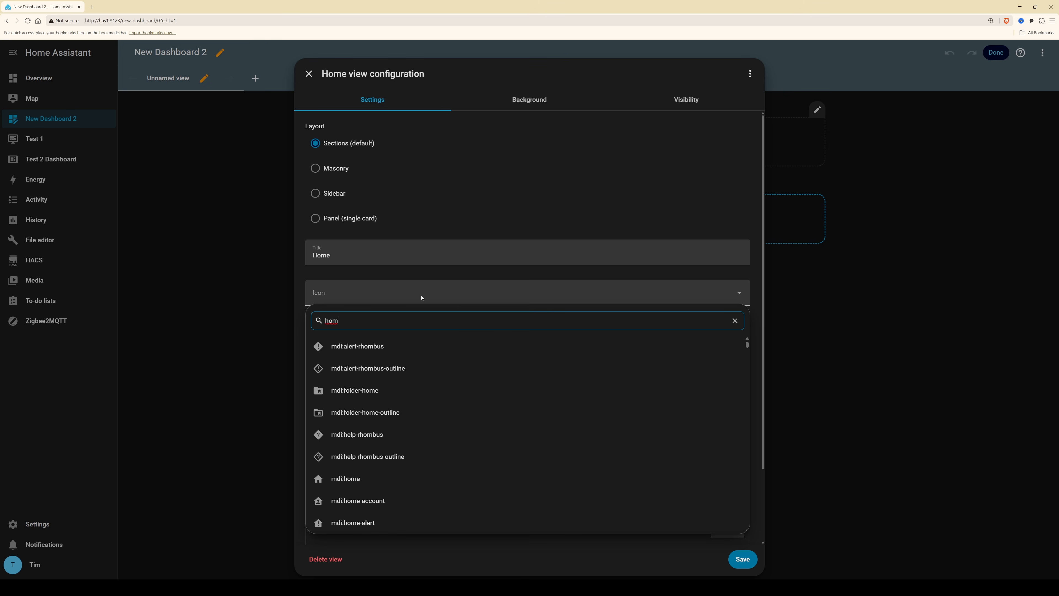
text(e)
click(475, 388)
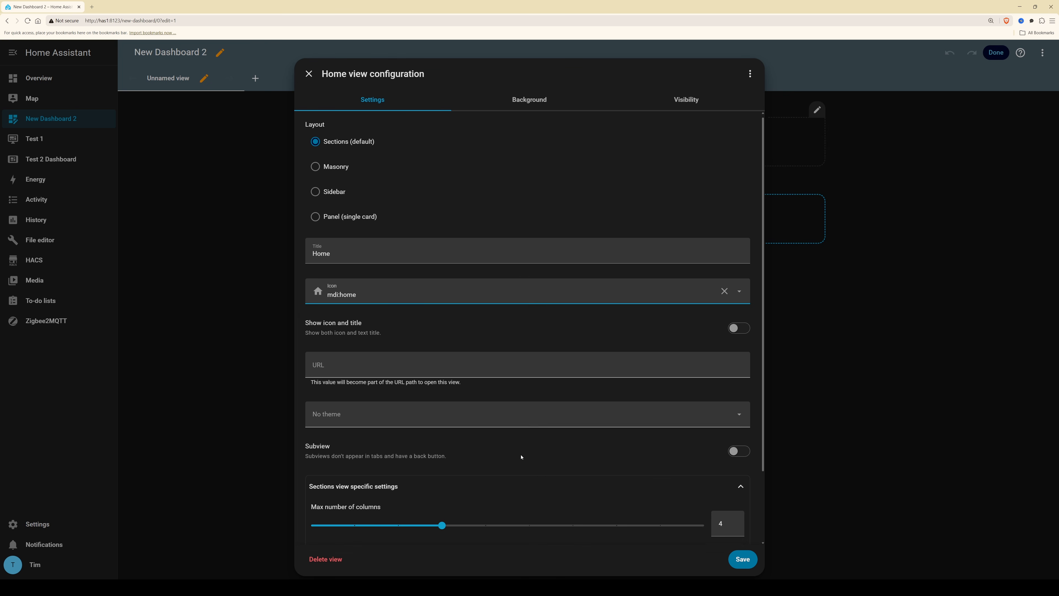
Add Dark Shades of Purples & Blues.jpg as the Home view's background image, raise its opacity slightly and save the view
scroll(521, 457, down, 1)
scroll(521, 456, down, 1)
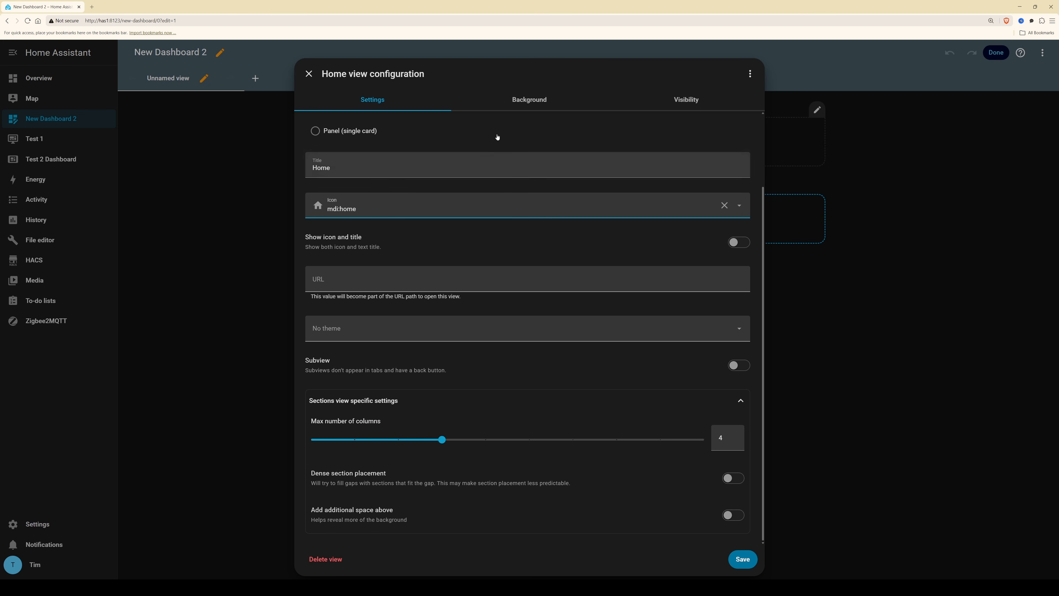
click(530, 99)
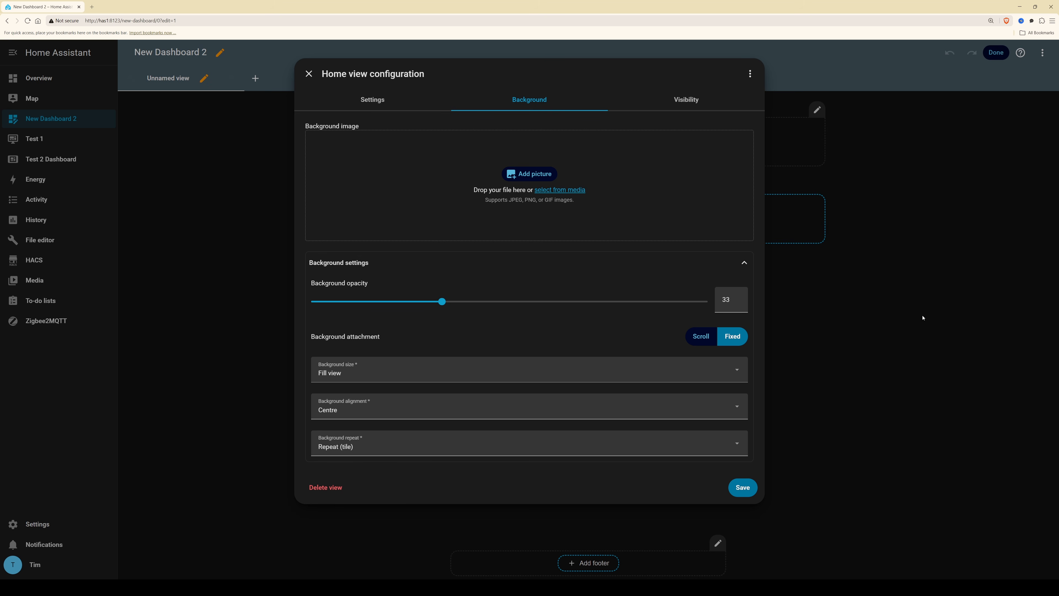
click(528, 176)
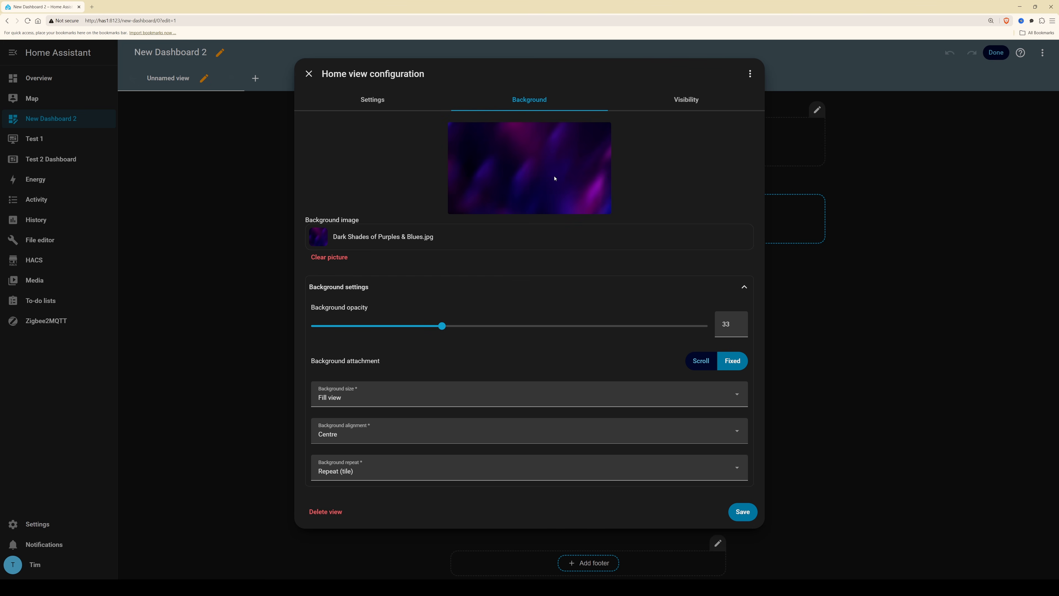
drag(444, 328, 490, 329)
click(548, 326)
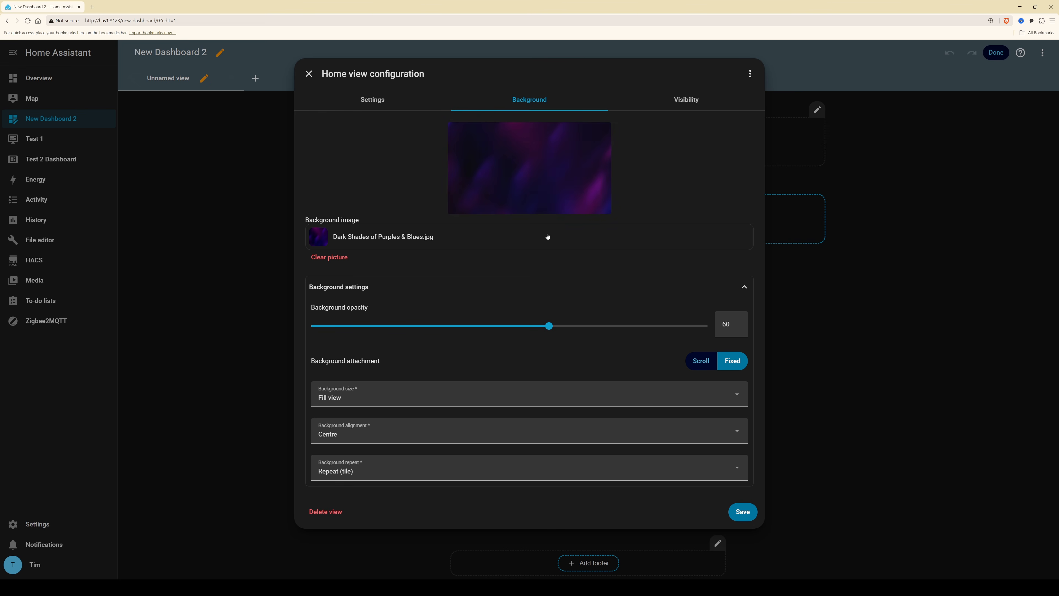
click(469, 328)
click(744, 513)
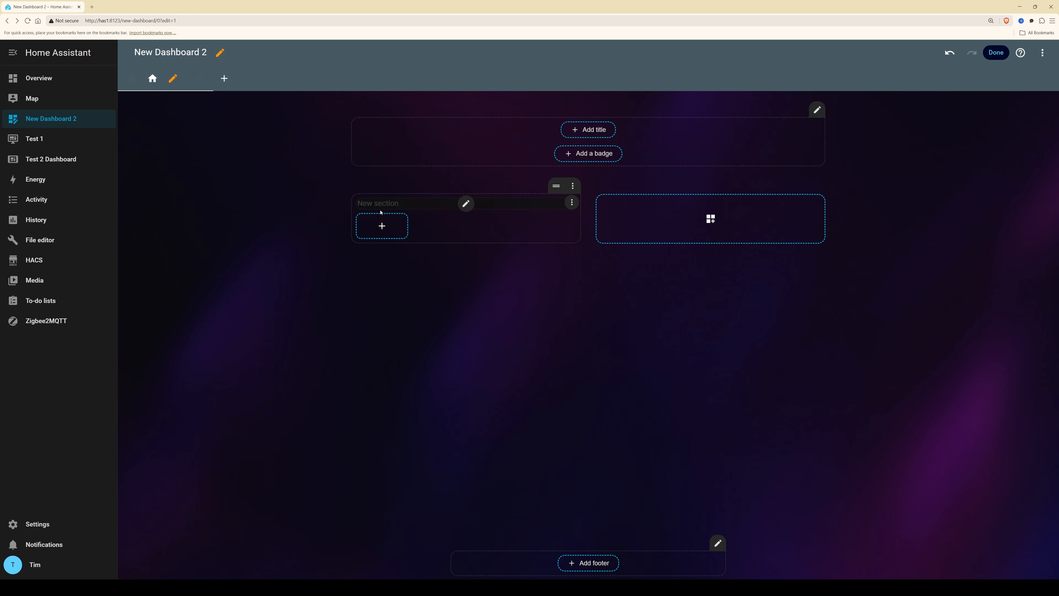
Add a Tile - Light colour temperature card for the Back Garden Light entity to the new section
click(394, 227)
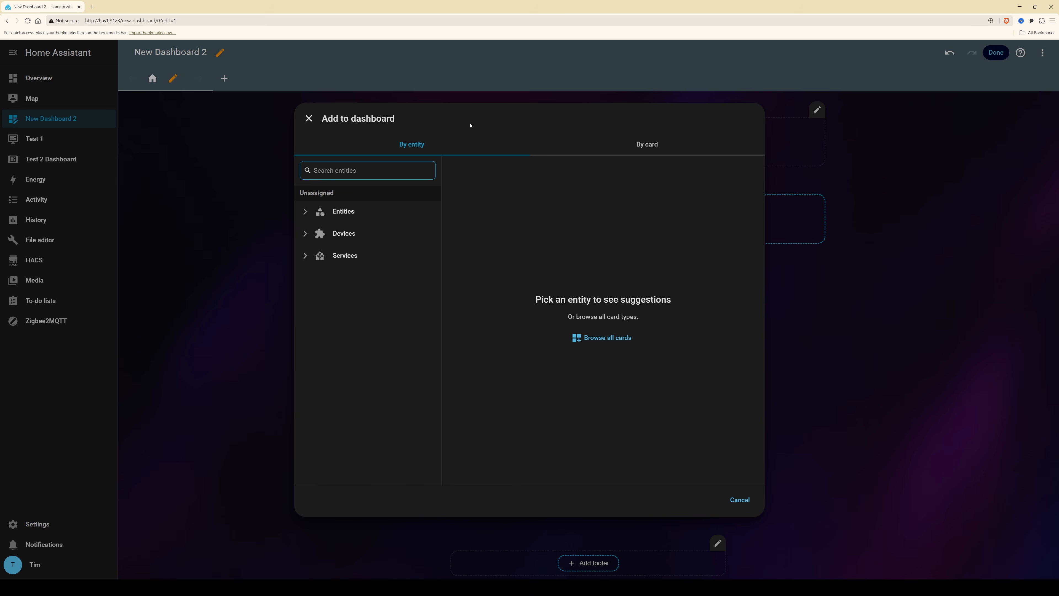
click(305, 234)
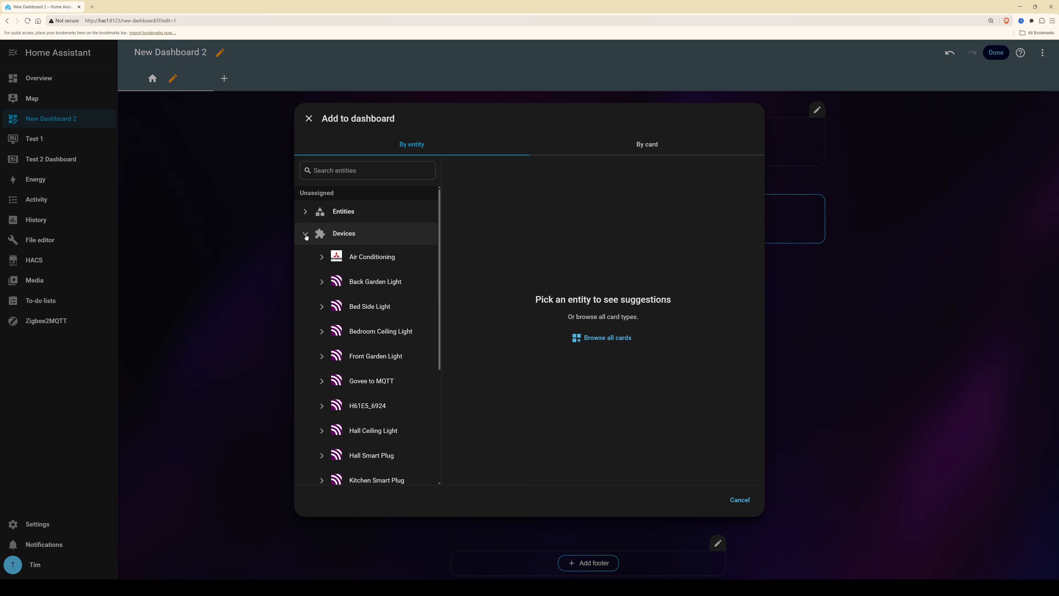
click(392, 282)
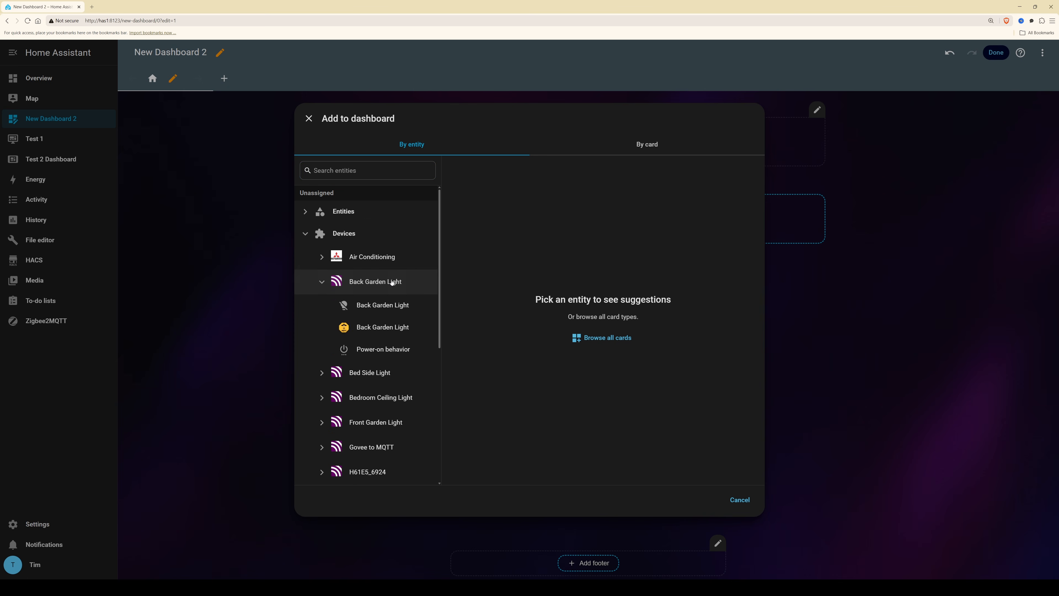
click(388, 307)
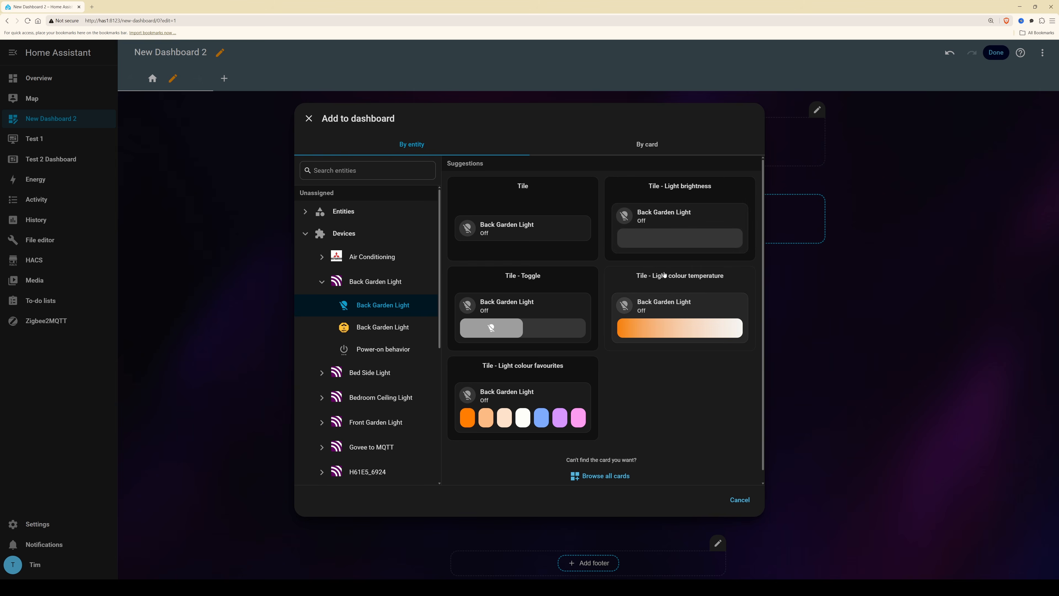
click(722, 309)
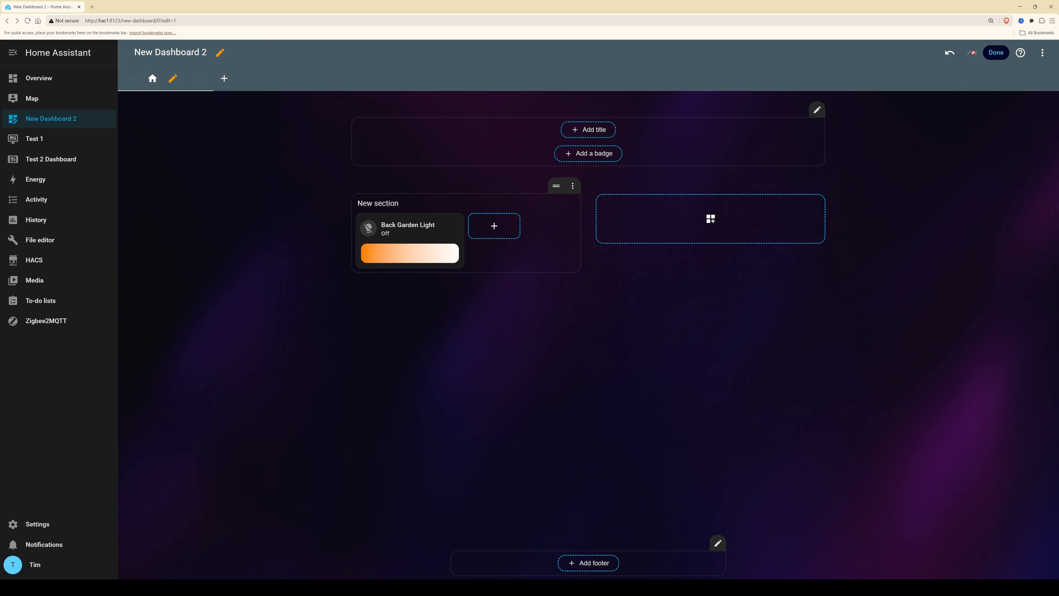
Finish editing and test the Back Garden Light card by setting a colour temperature and switching the light off
click(997, 54)
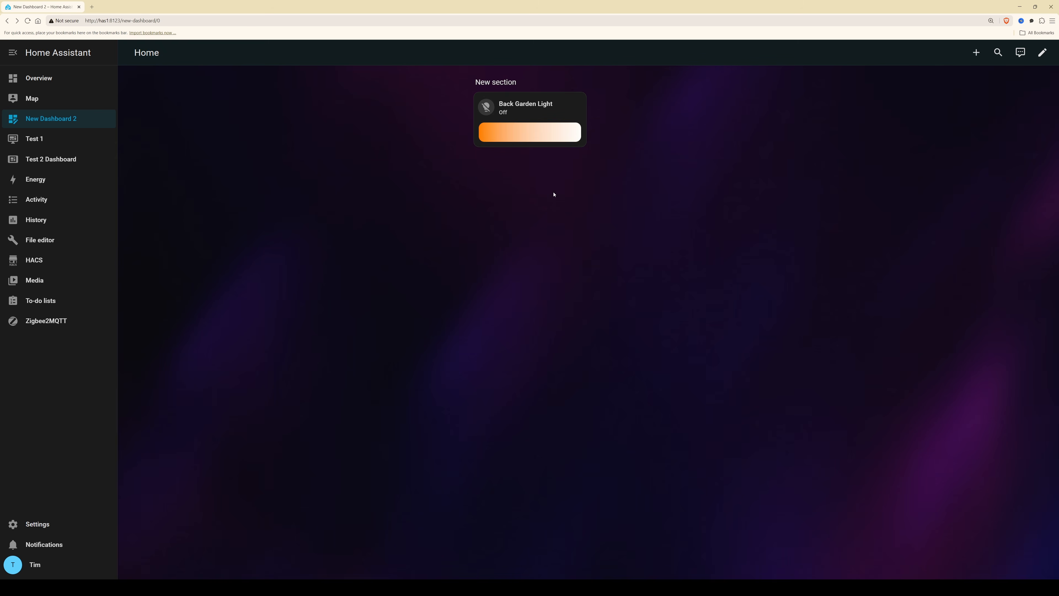
click(520, 131)
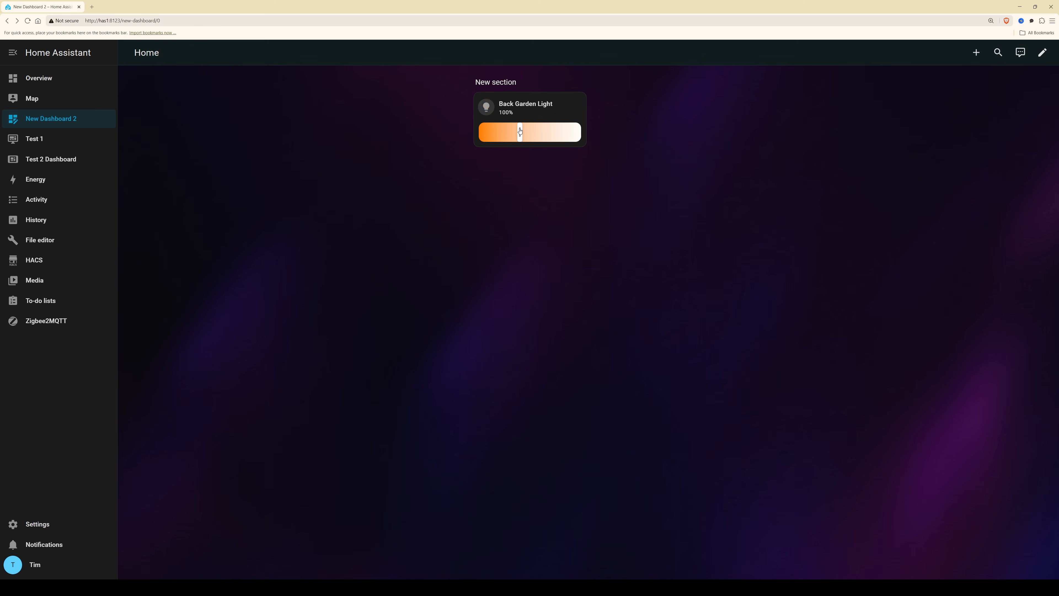
click(487, 108)
Resume editing the dashboard and add a Tile - Toggle card for the Bedroom Ceiling Light beside the Back Garden Light card
click(1042, 52)
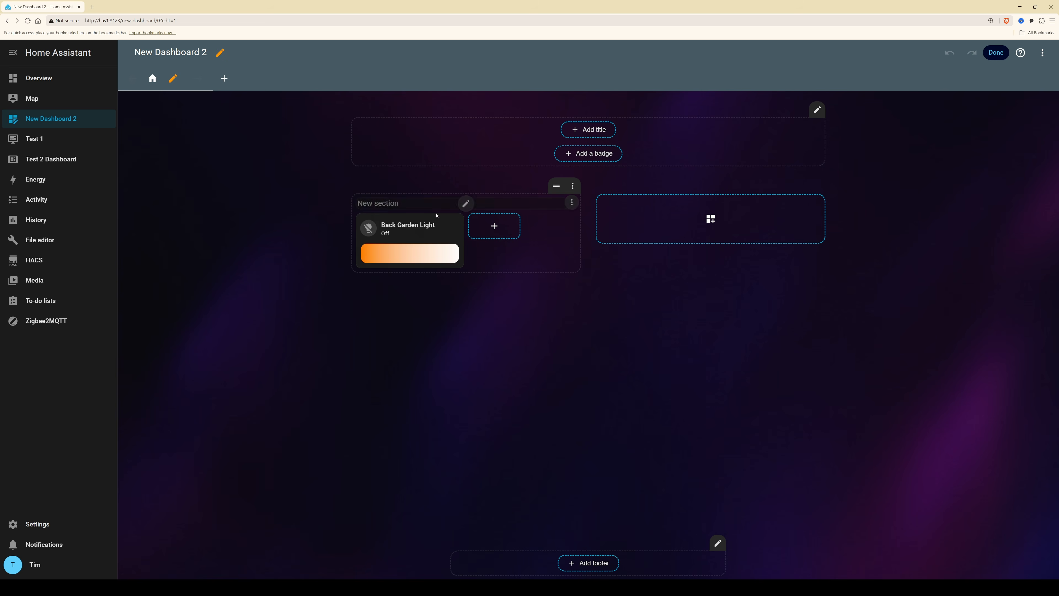
click(494, 226)
click(327, 236)
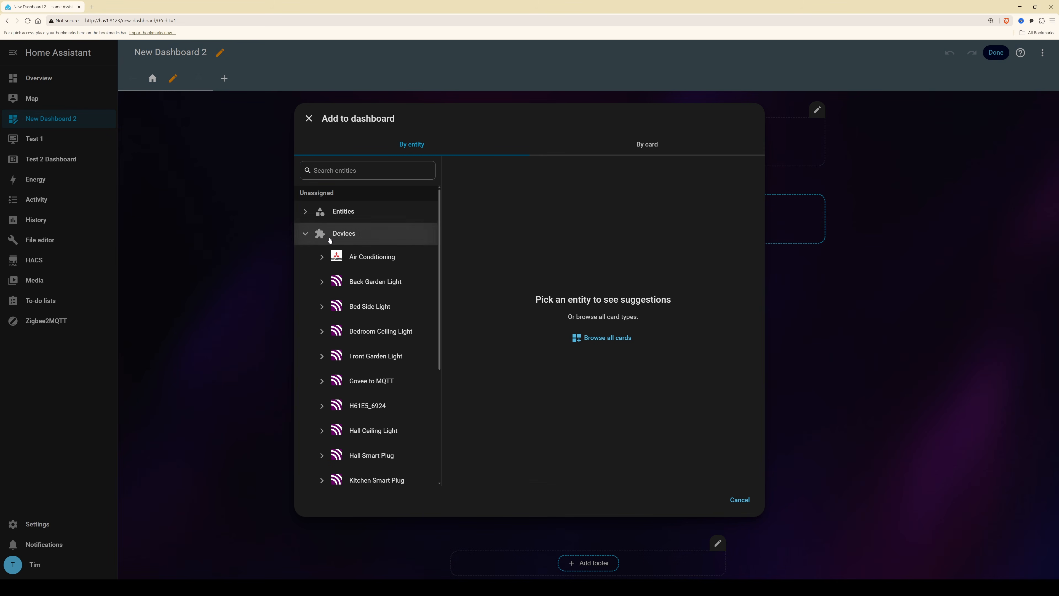
click(379, 335)
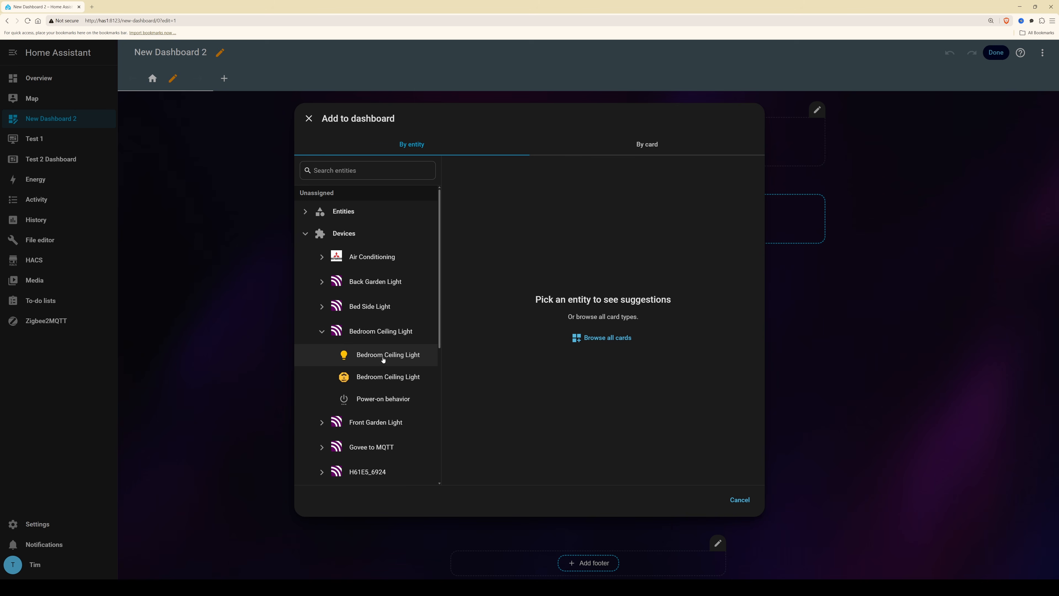
click(395, 359)
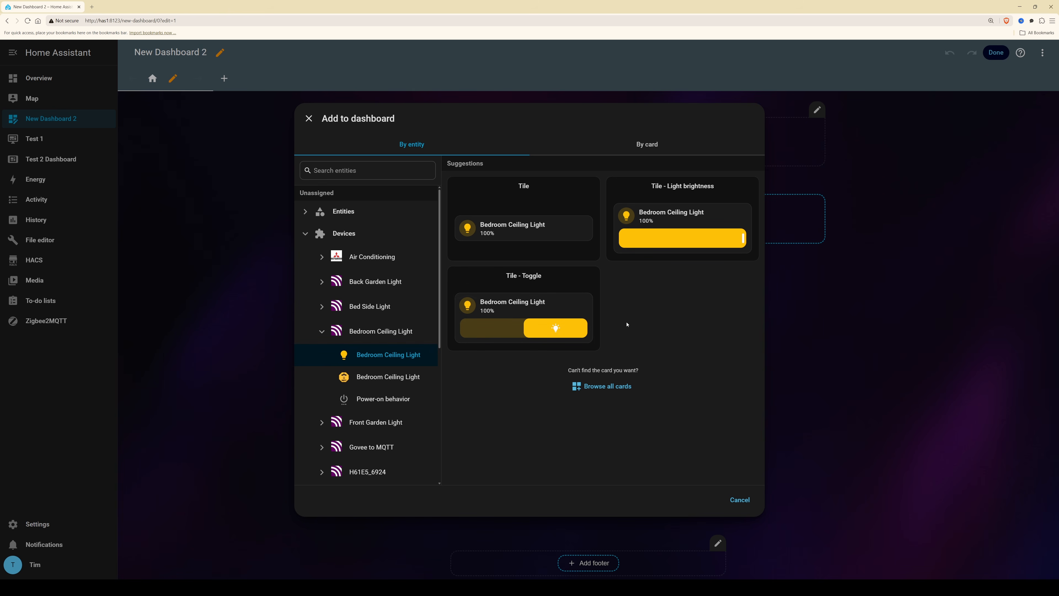
click(538, 283)
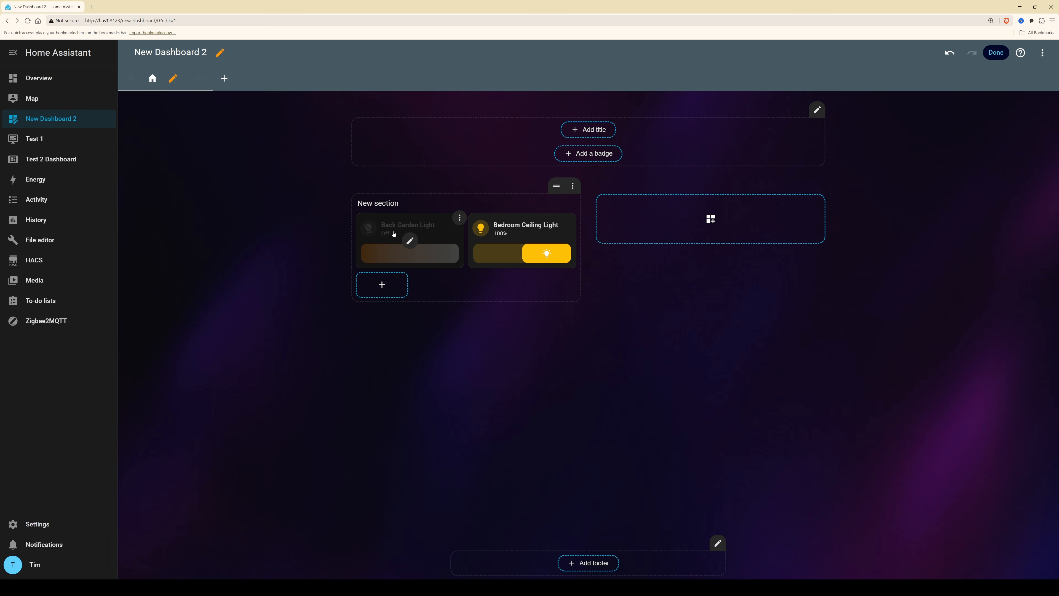
mouse_move(550, 238)
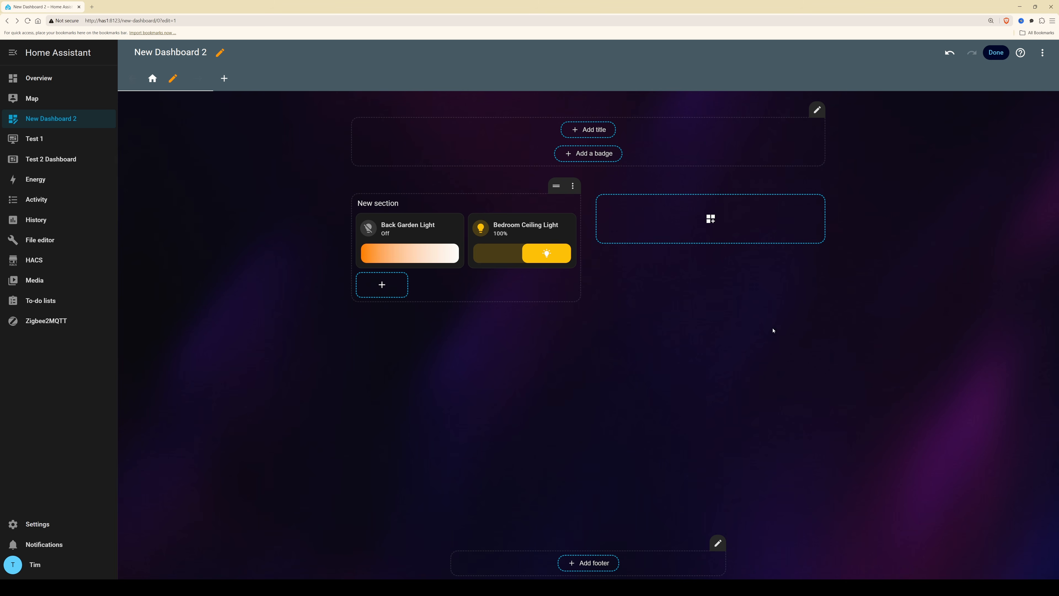
Add a second section to the Home view and check the view's maximum number of columns without changing it
click(712, 219)
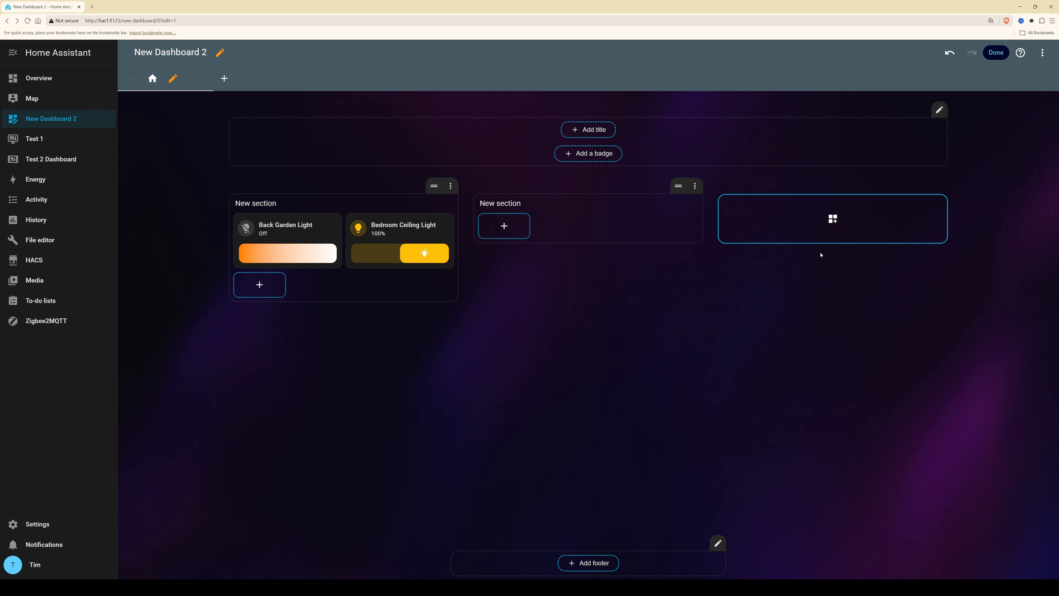
click(181, 80)
scroll(559, 417, down, 1)
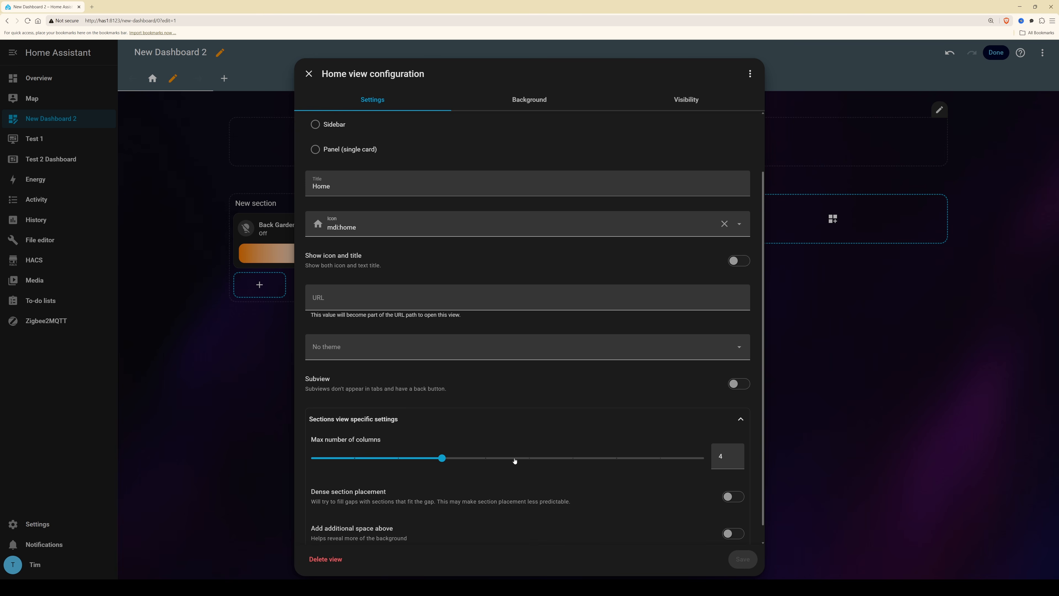
click(316, 69)
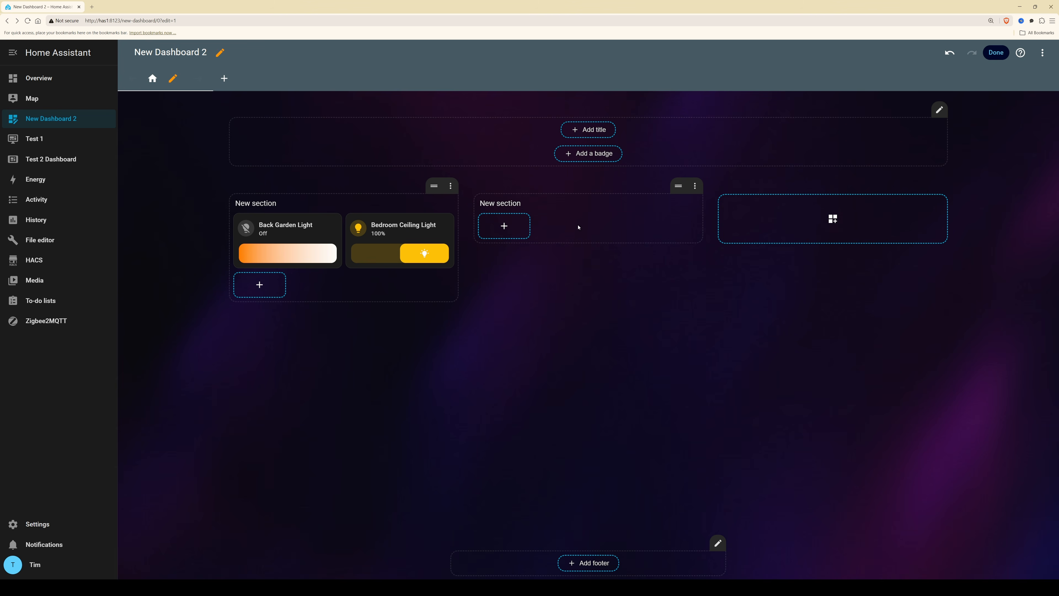
Add a plain Tile card for the Hall Smart Plug entity to the second section
click(504, 226)
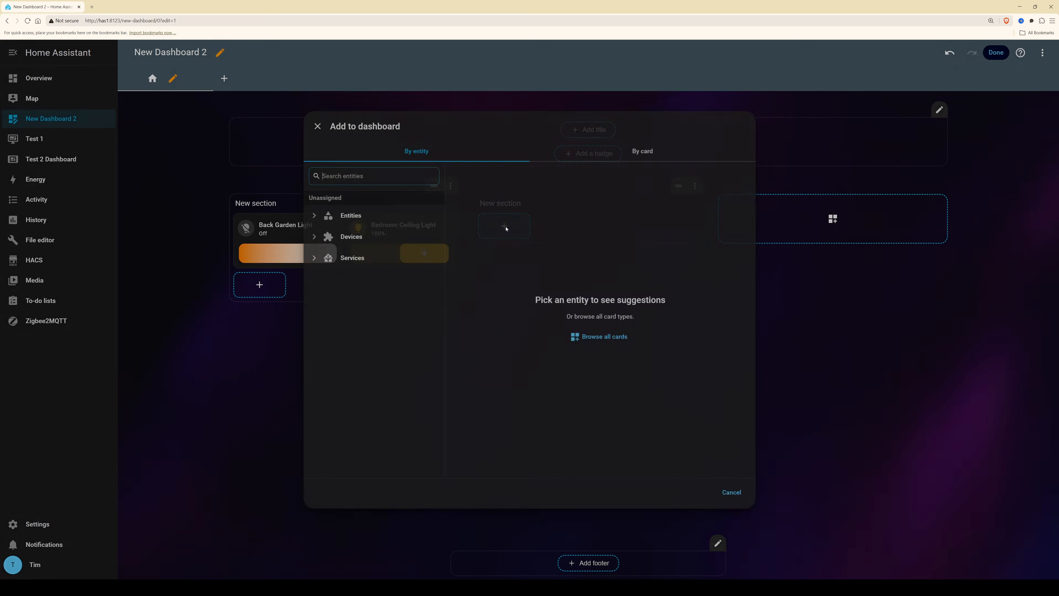
click(354, 236)
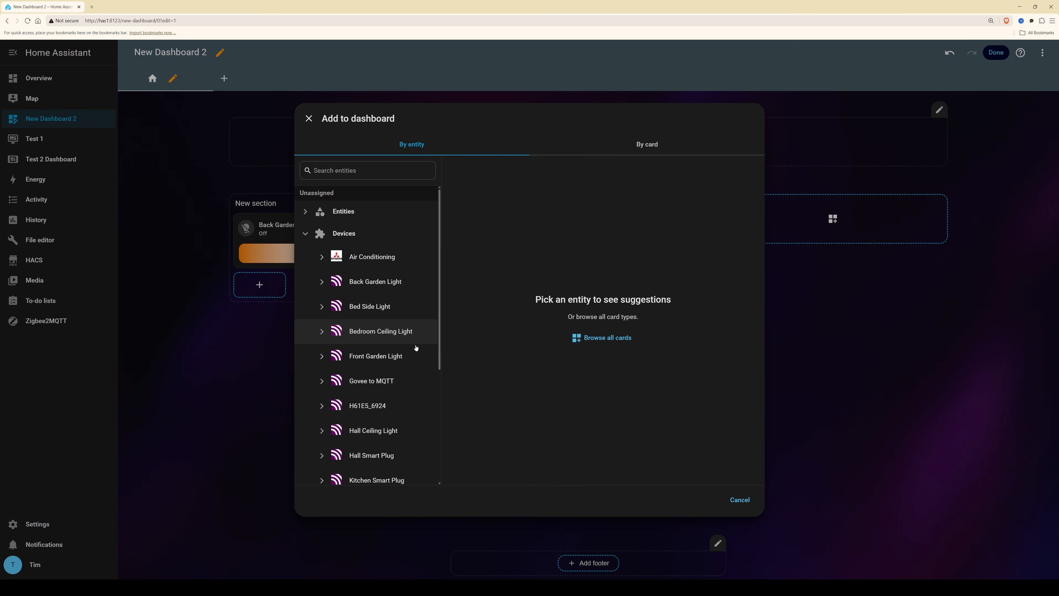
scroll(412, 384, down, 2)
click(366, 392)
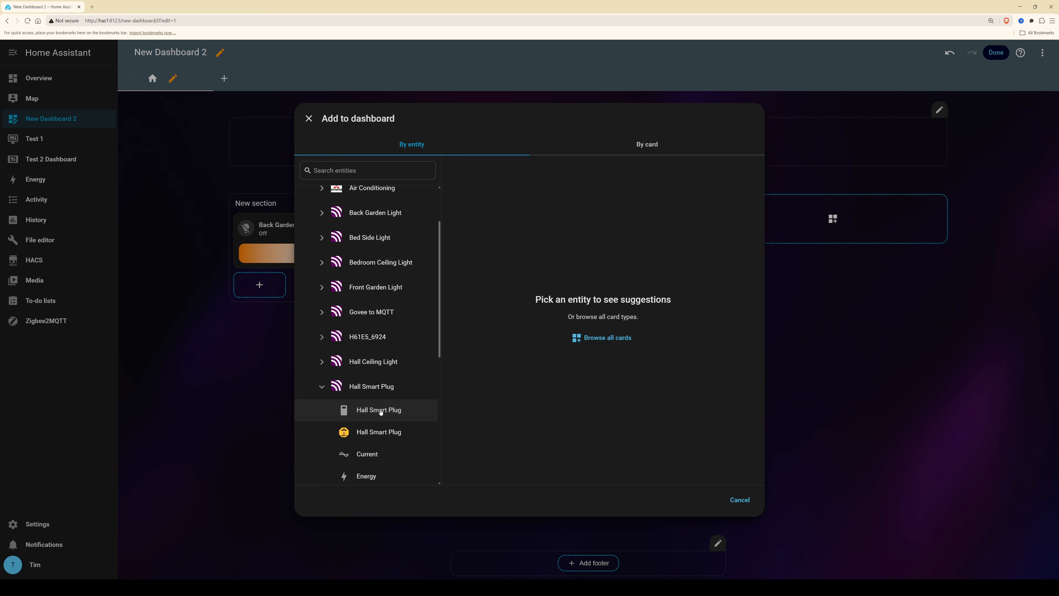
click(385, 411)
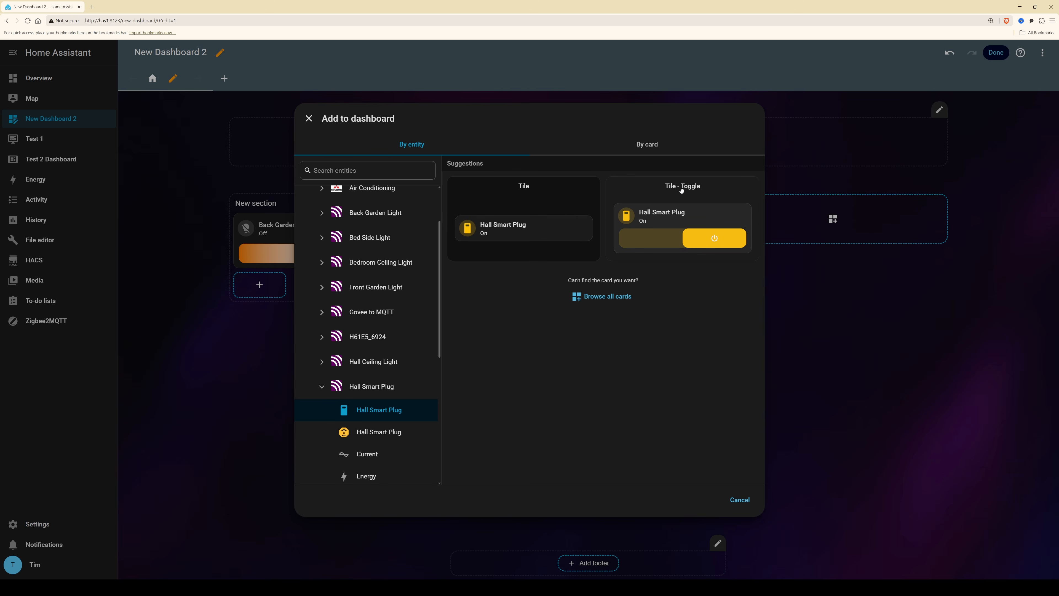
click(532, 233)
Add a Tile - Toggle card for the Kitchen Smart Plug to the second section, finish editing, and reopen the dashboard for editing
click(618, 225)
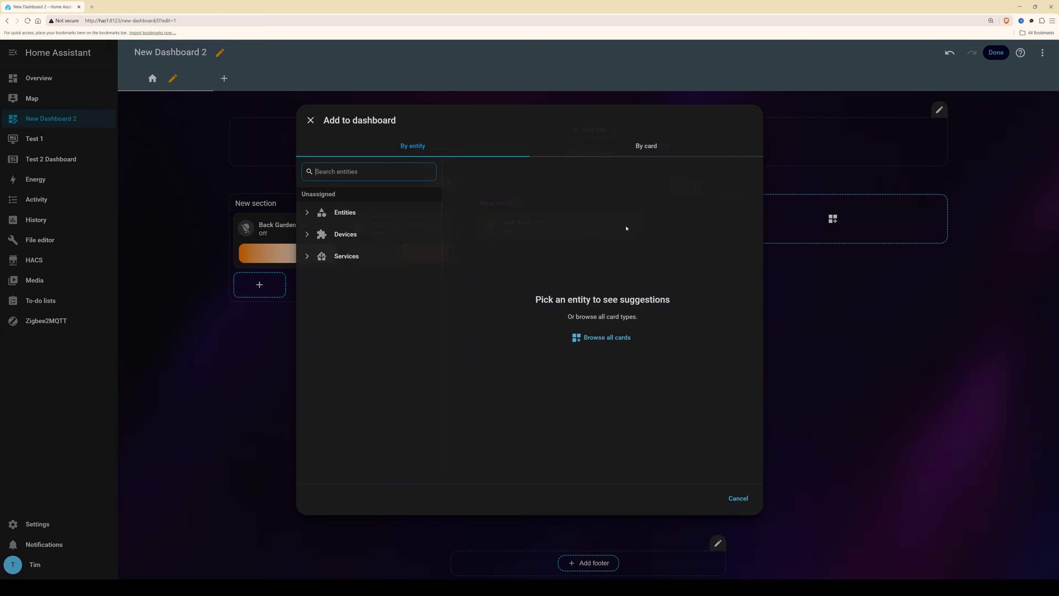
click(337, 234)
scroll(361, 368, down, 3)
click(367, 342)
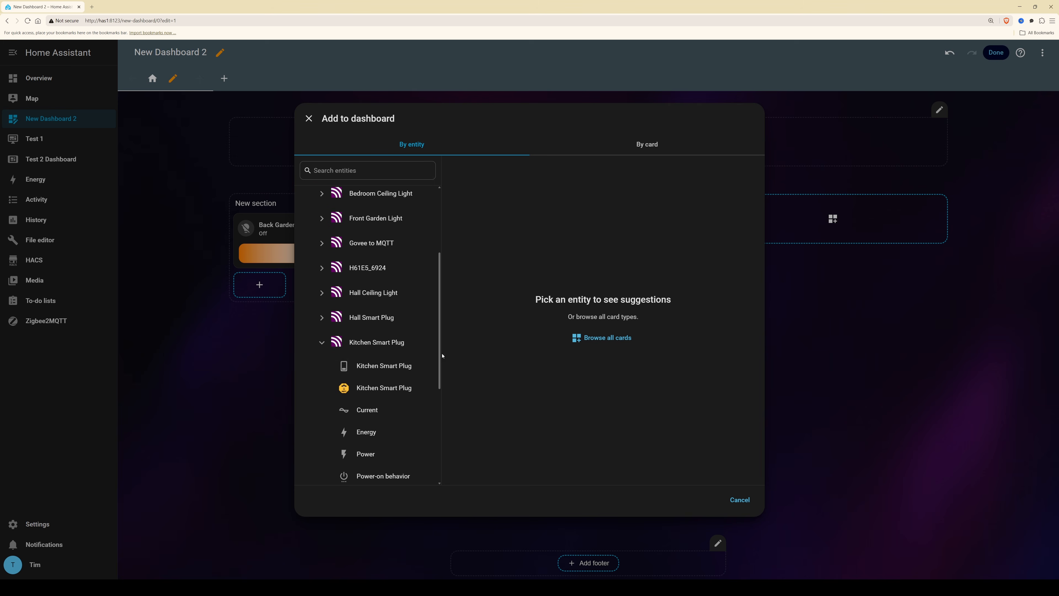
click(371, 367)
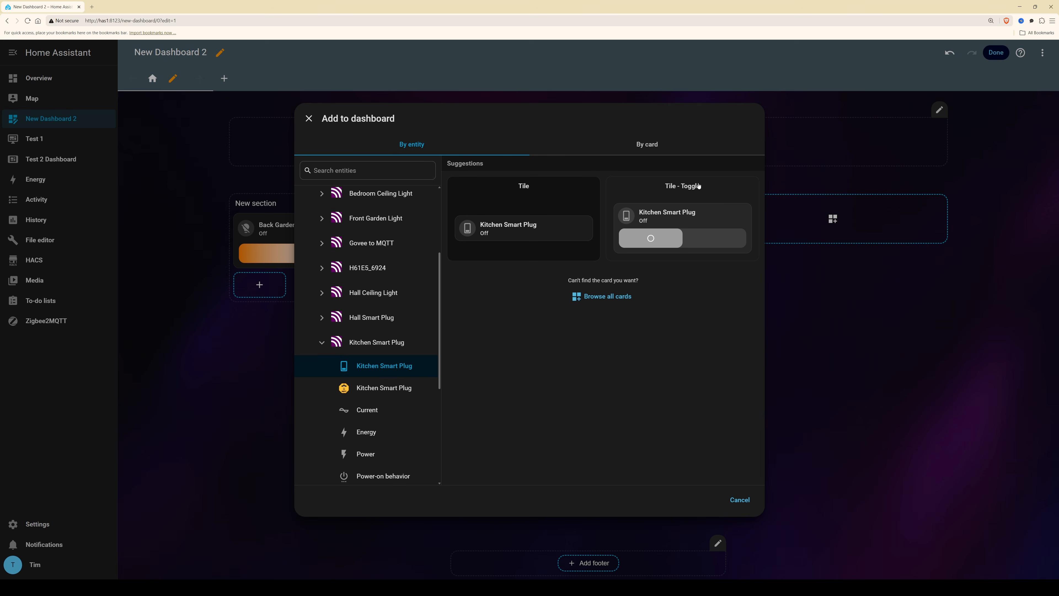
click(688, 191)
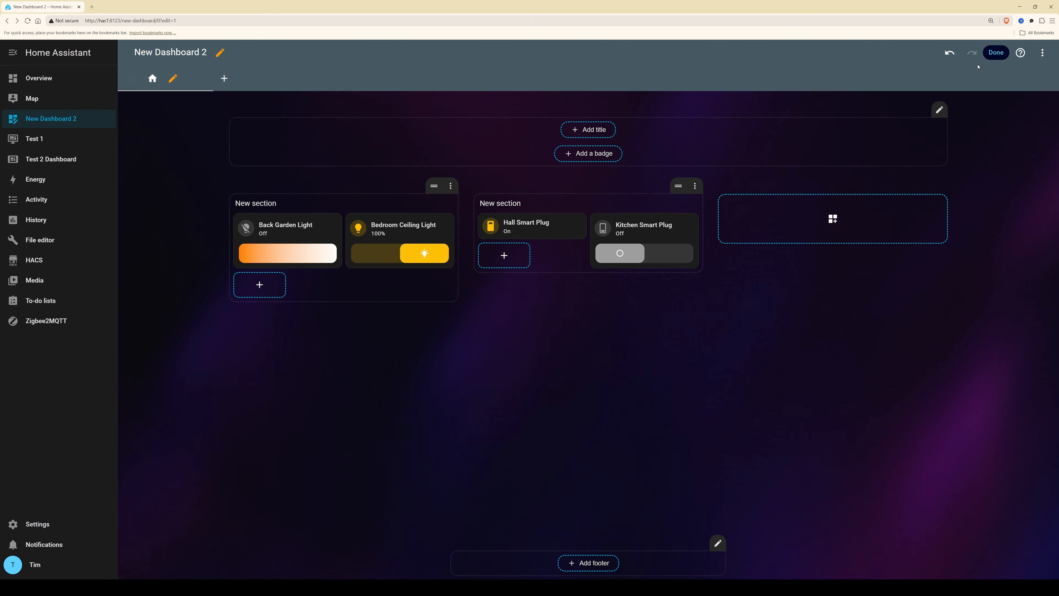
click(996, 53)
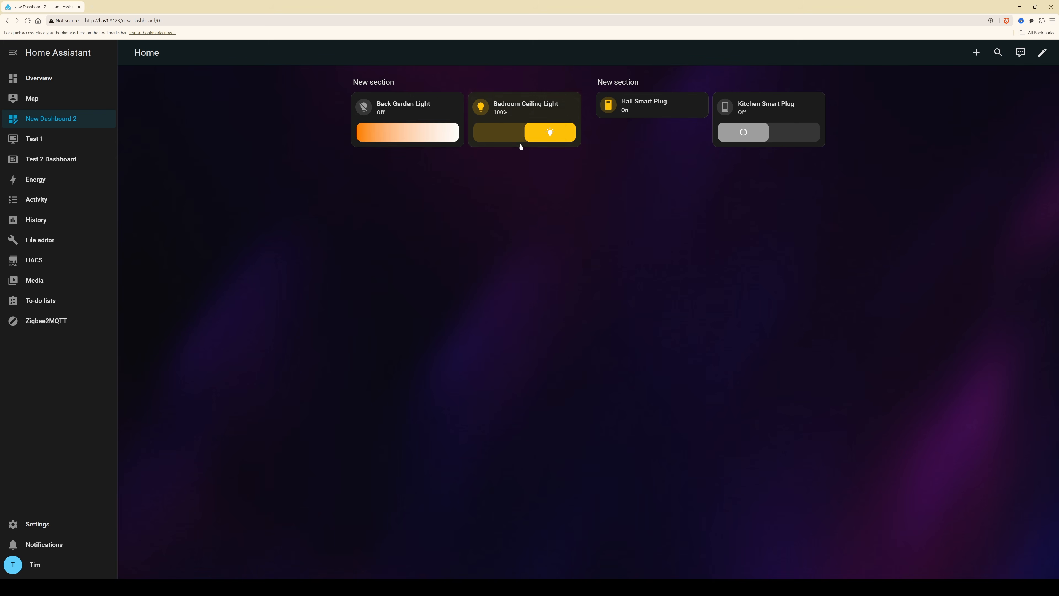
click(1043, 52)
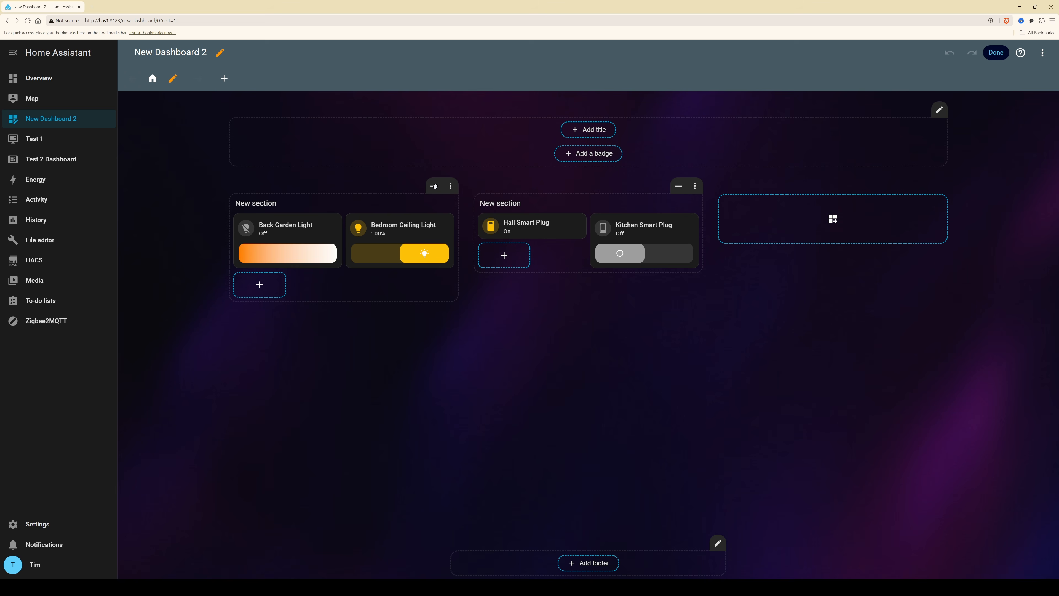
Move the lights section behind the smart plugs section and swap the two sections back to their original order
drag(435, 186, 543, 203)
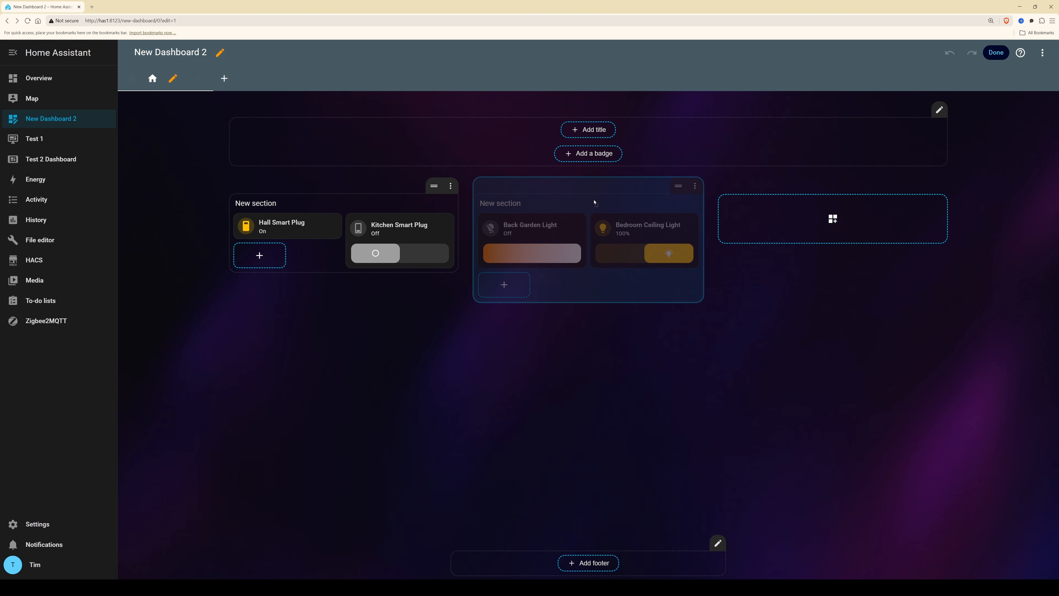
drag(672, 199, 676, 200)
drag(417, 323, 433, 326)
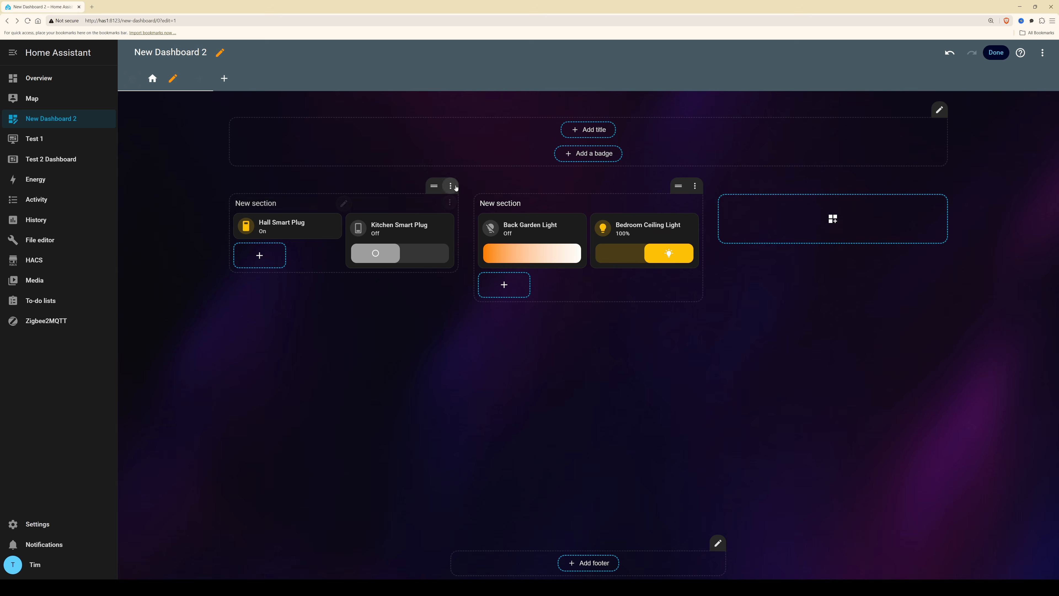
drag(436, 186, 611, 190)
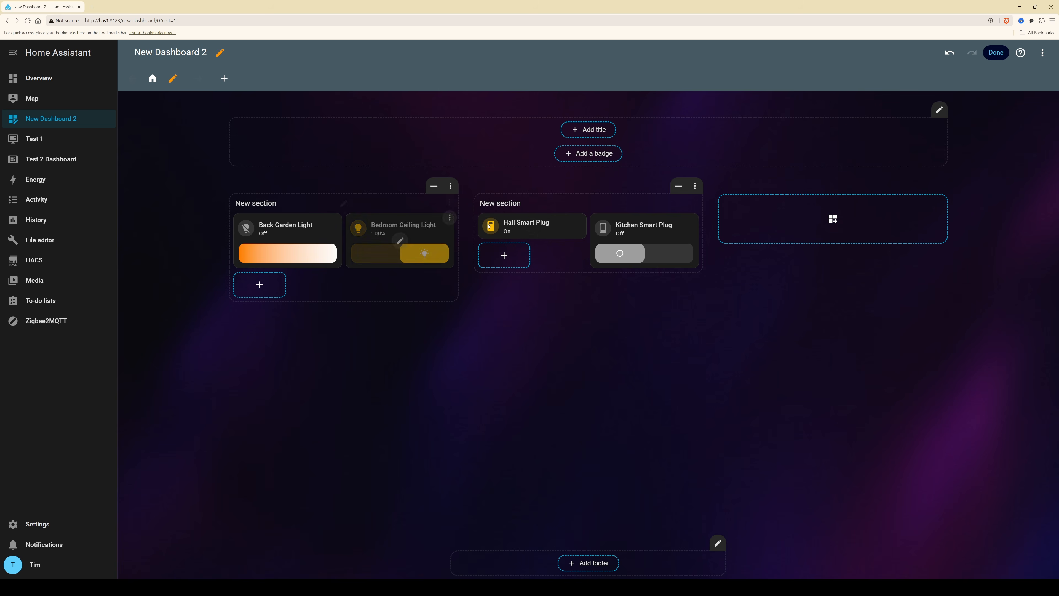
Add three more empty sections to the Home view
click(834, 221)
click(931, 225)
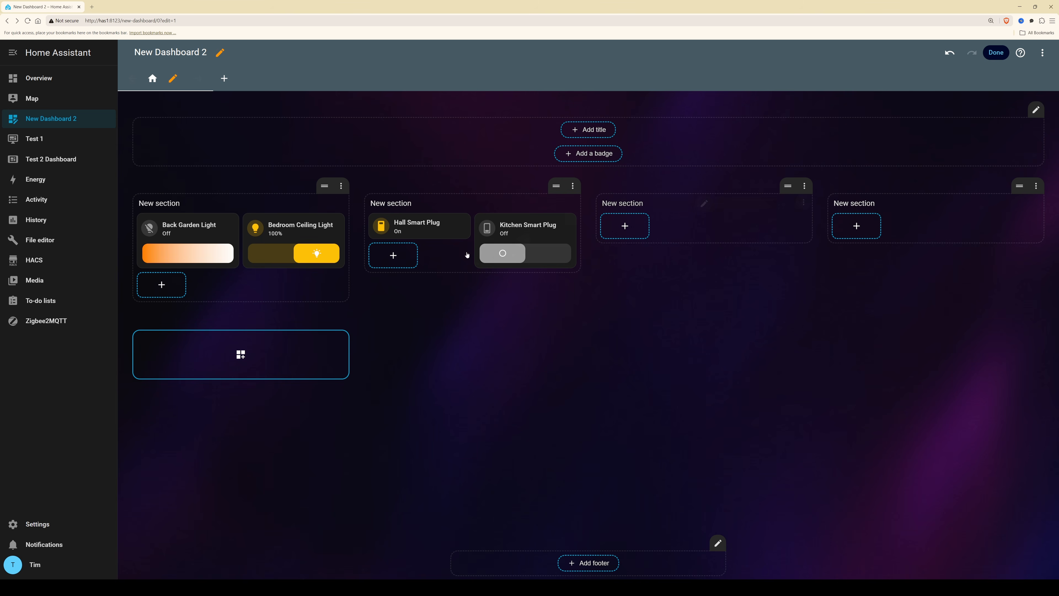
click(241, 355)
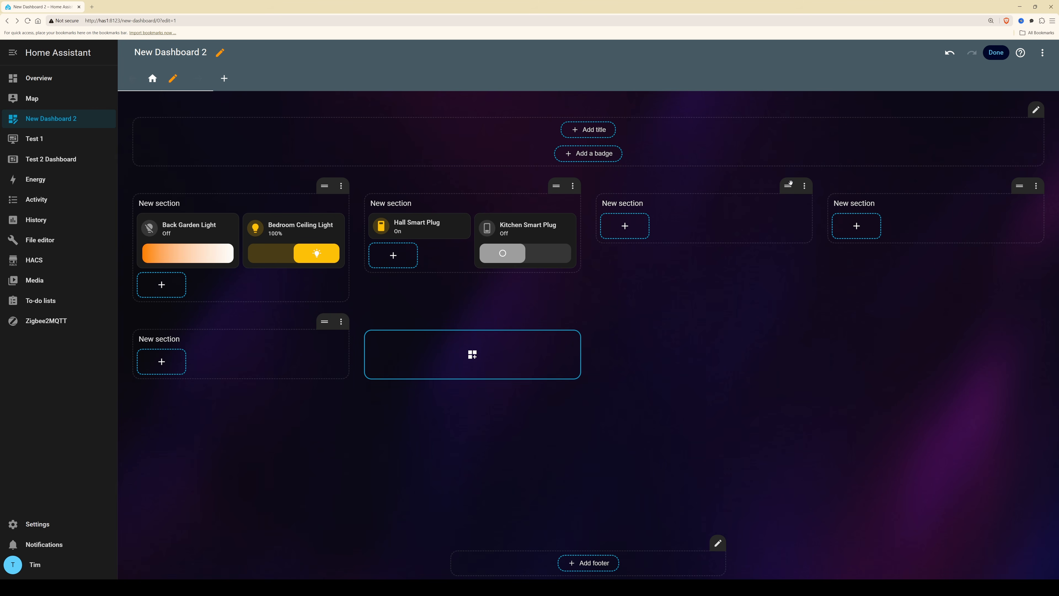
Move the smart plugs section to the fourth position in the first row and finish editing the dashboard
drag(557, 187, 986, 266)
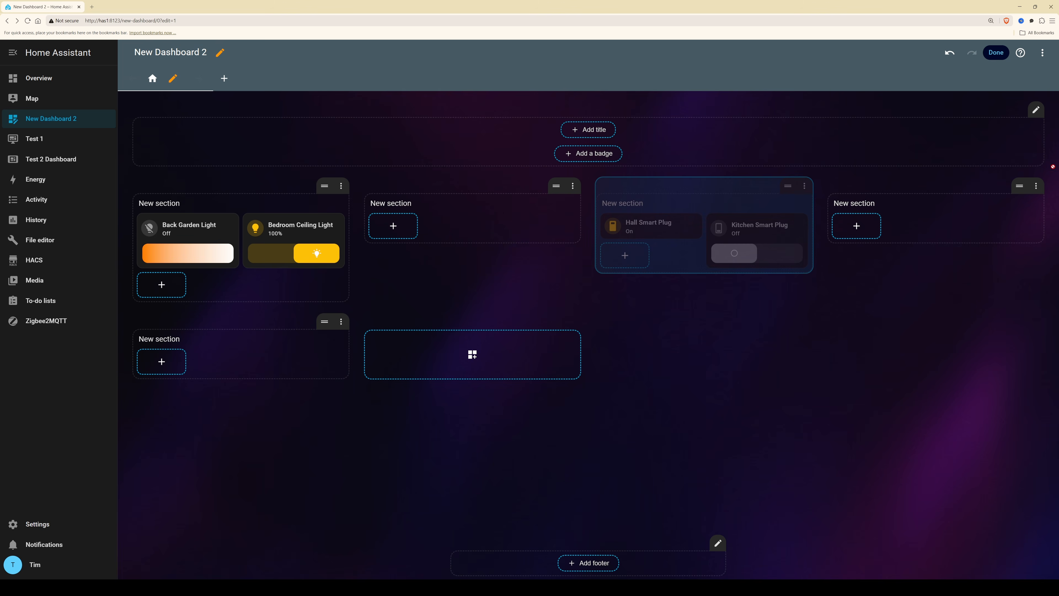
drag(1053, 167, 1050, 178)
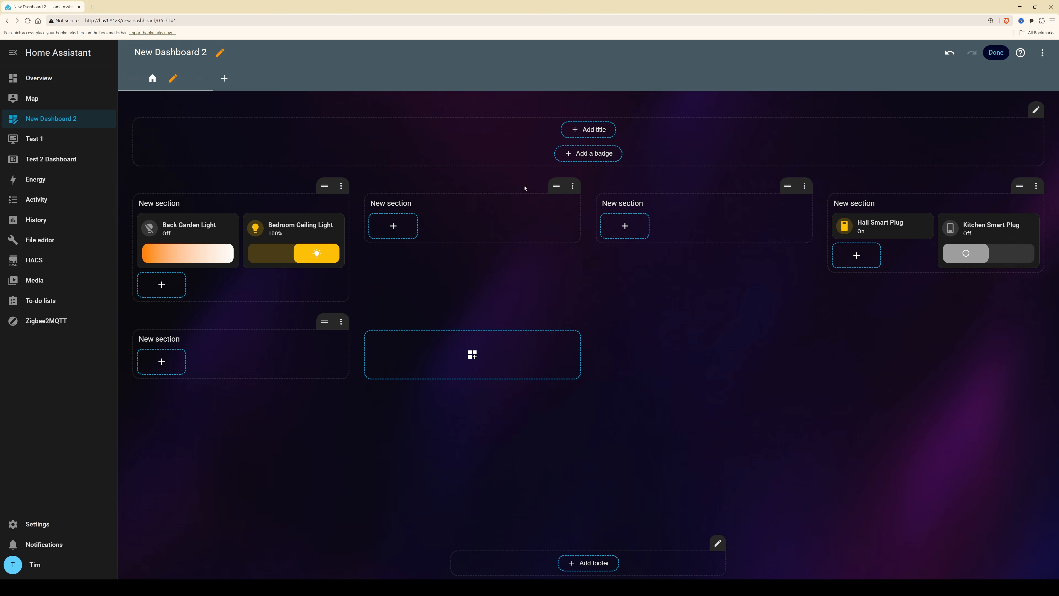
click(996, 53)
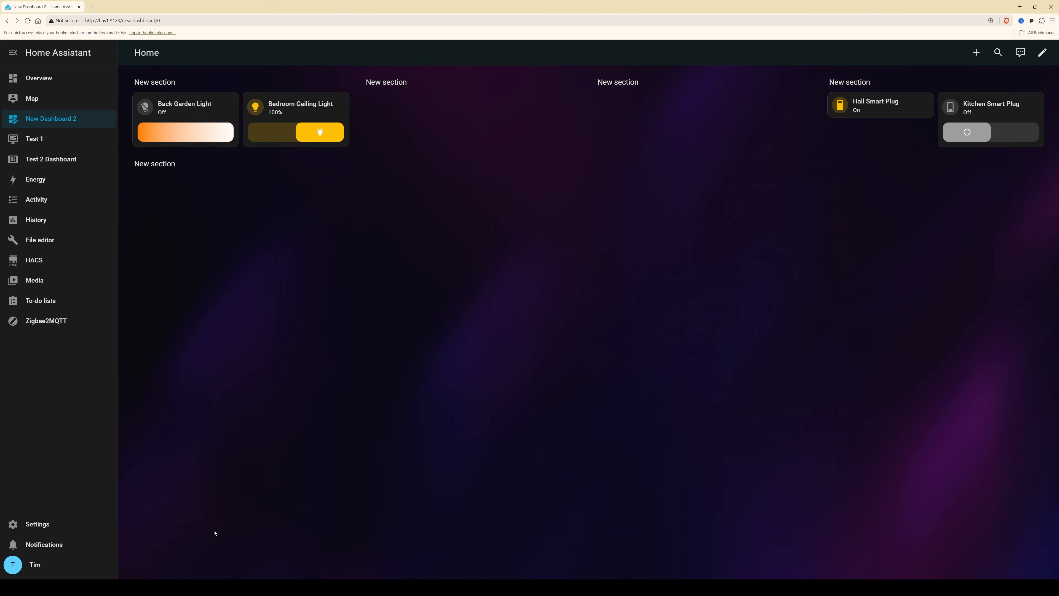
Open the dashboards list in the settings and permanently delete Test 2 Dashboard
click(25, 533)
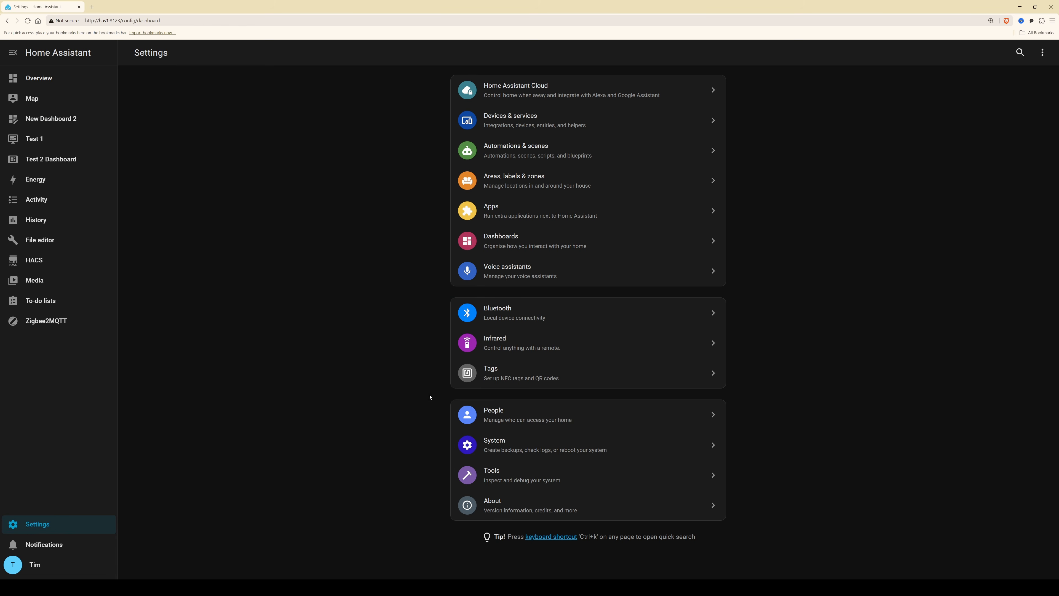
click(536, 245)
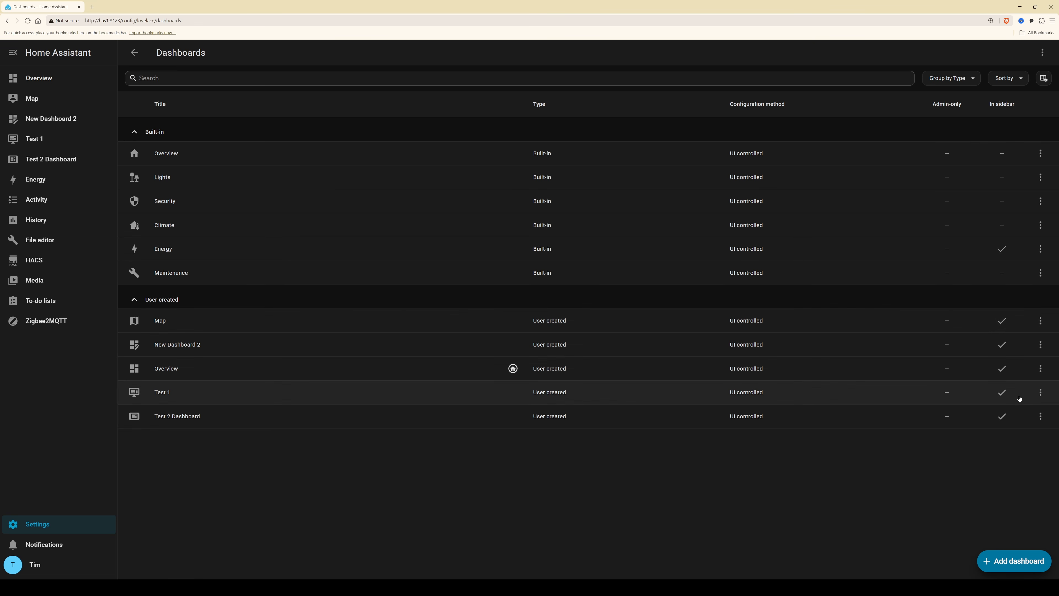
click(1041, 419)
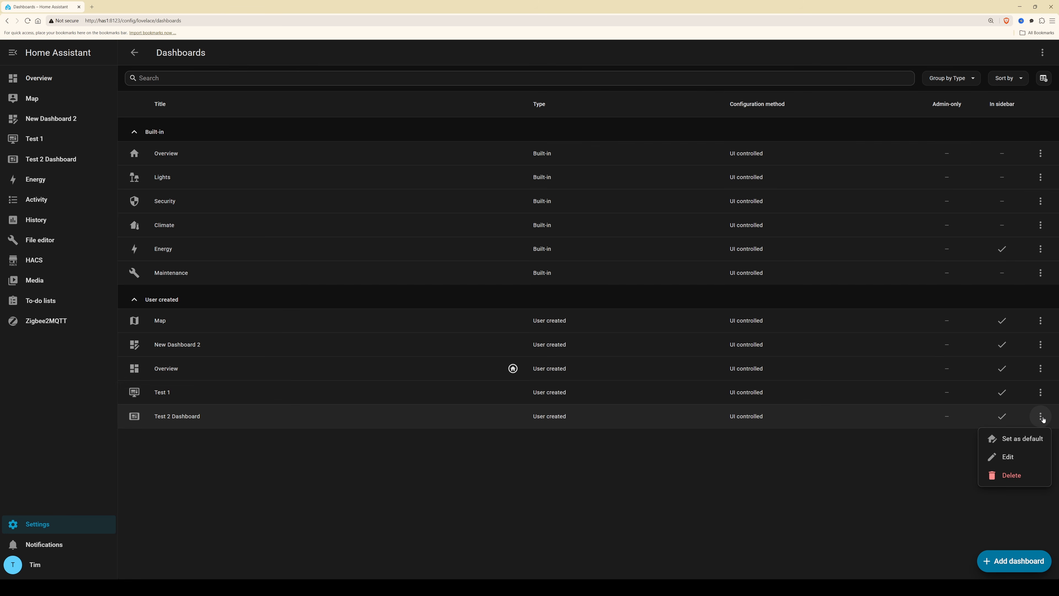
click(1006, 476)
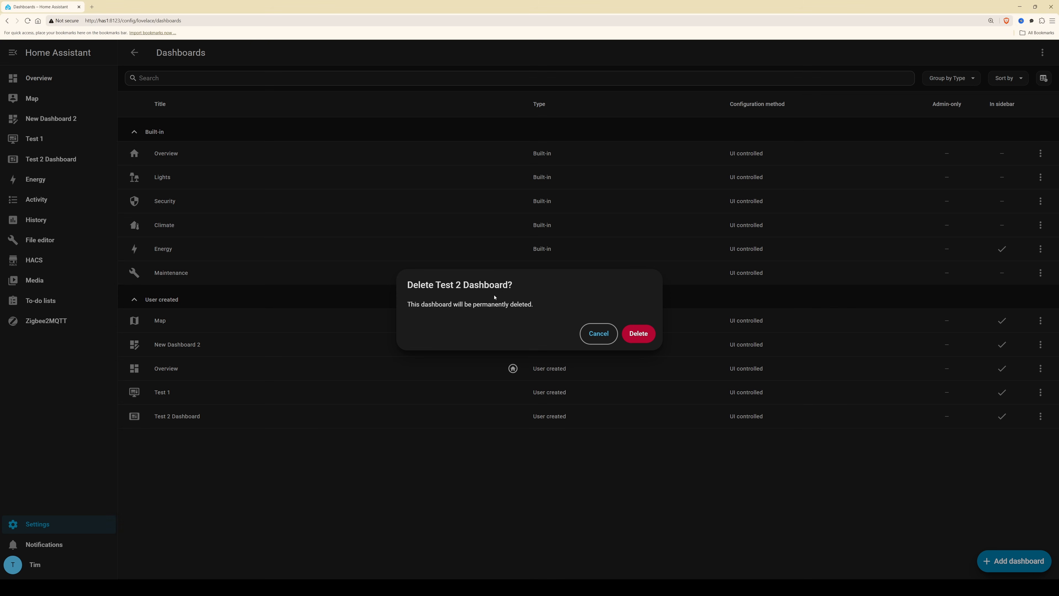
click(639, 336)
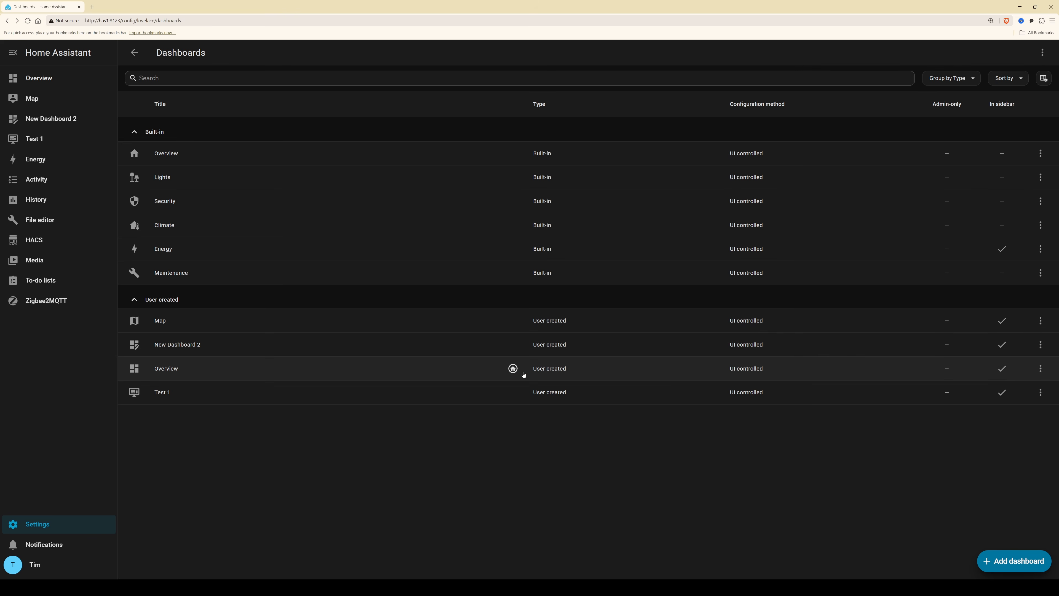
Set the Test 1 dashboard as the default dashboard for all users
mouse_move(517, 370)
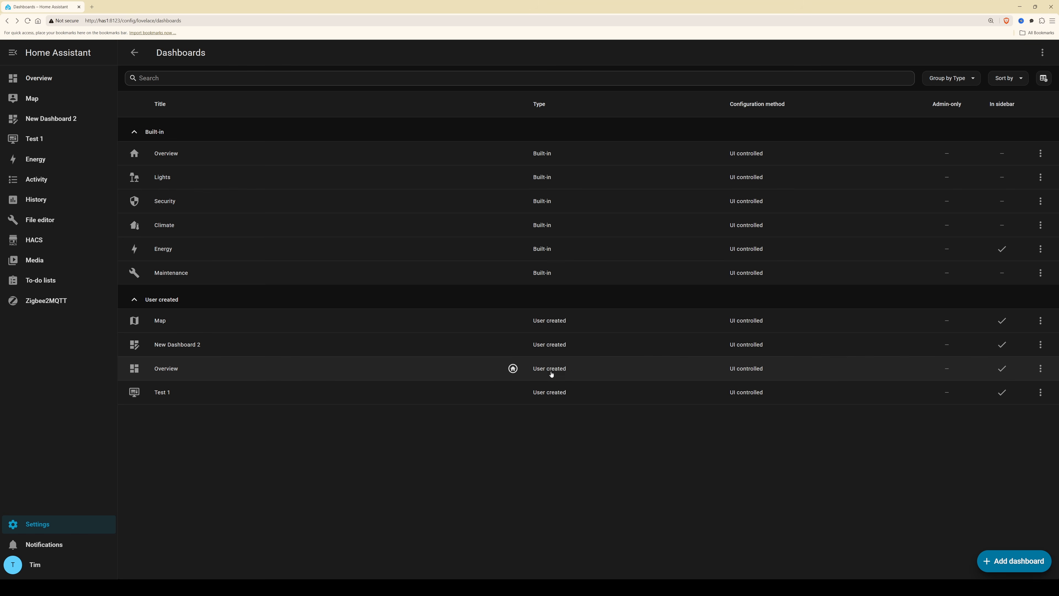
click(1042, 394)
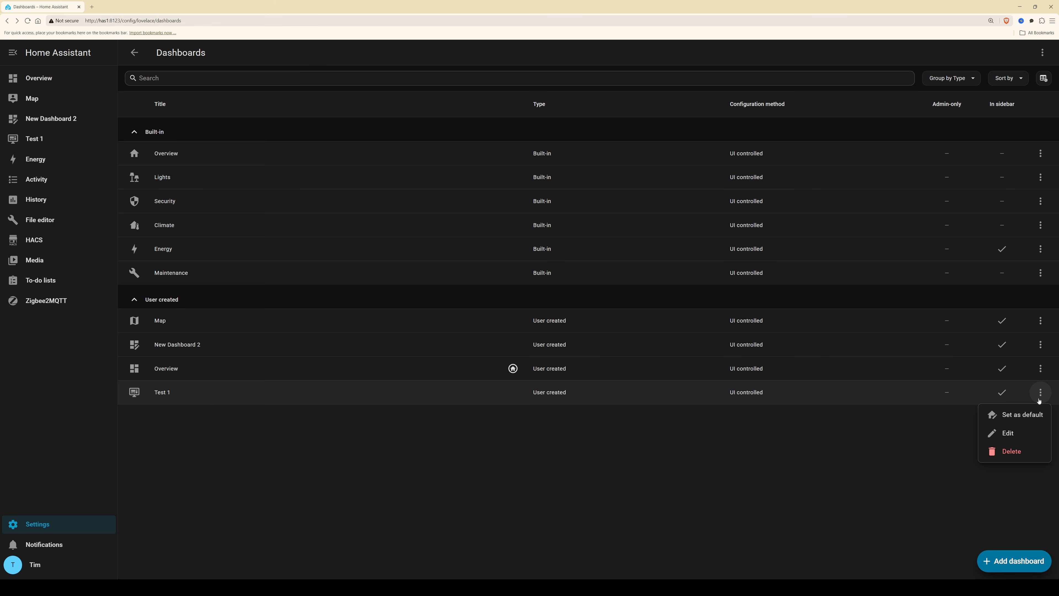
click(1023, 415)
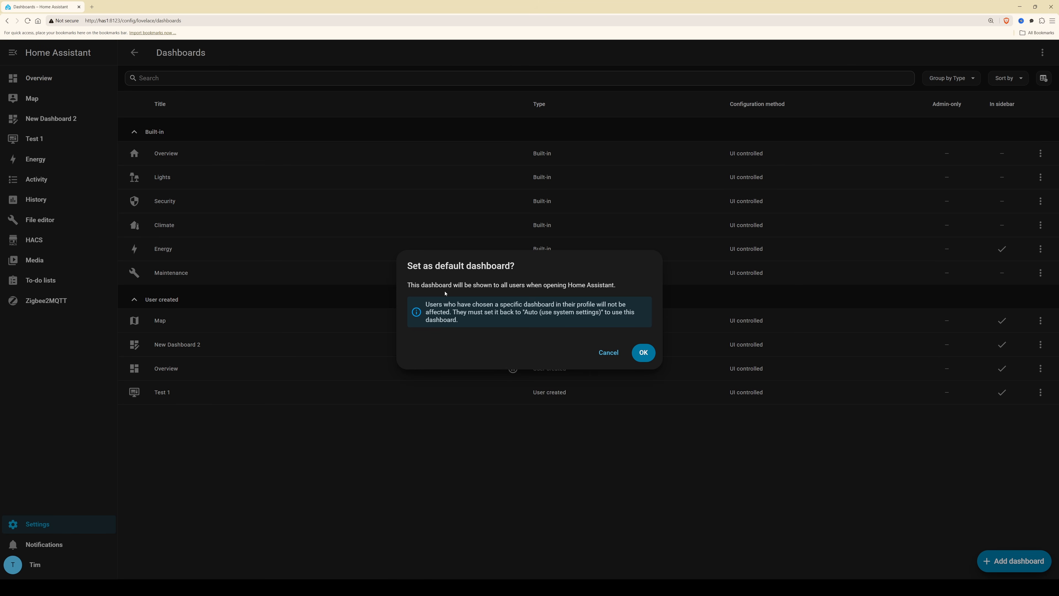
click(644, 353)
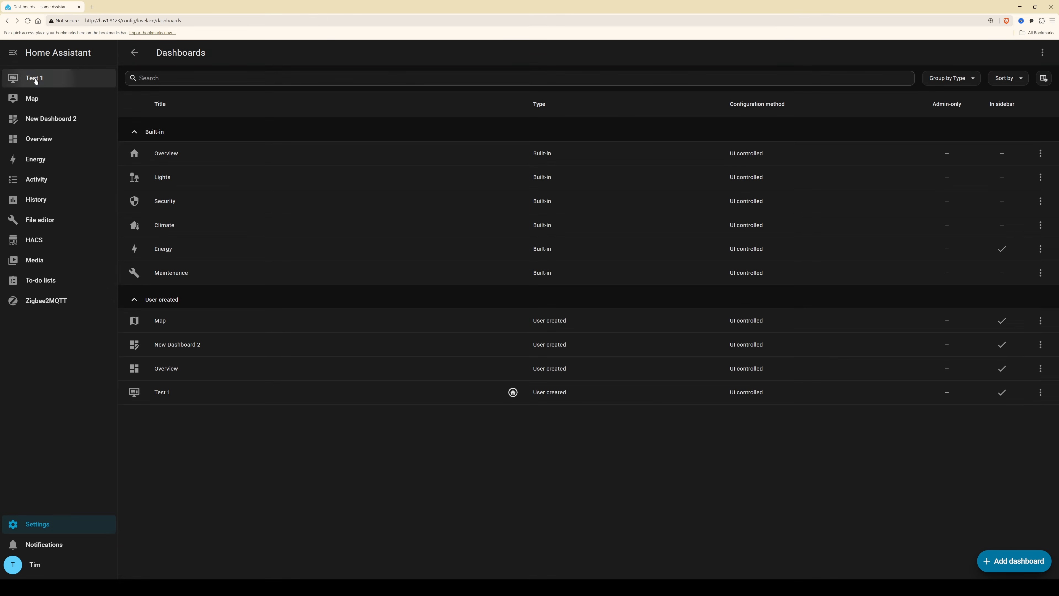
Open the Test 1 dashboard and load the base Home Assistant address in a new browser tab to check the default dashboard
click(36, 80)
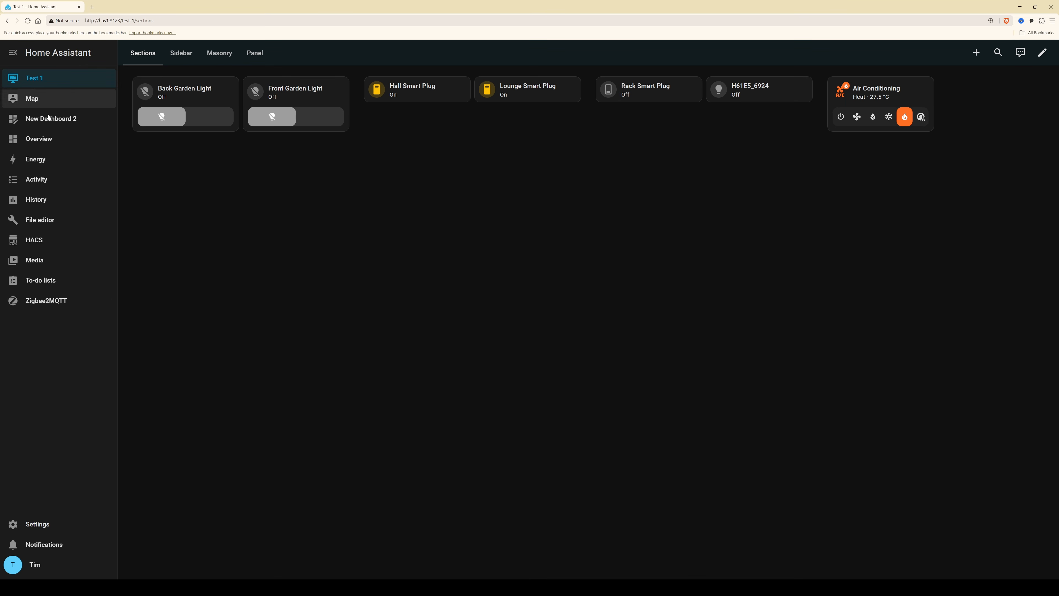
key(ctrl+t)
text(has1:8123)
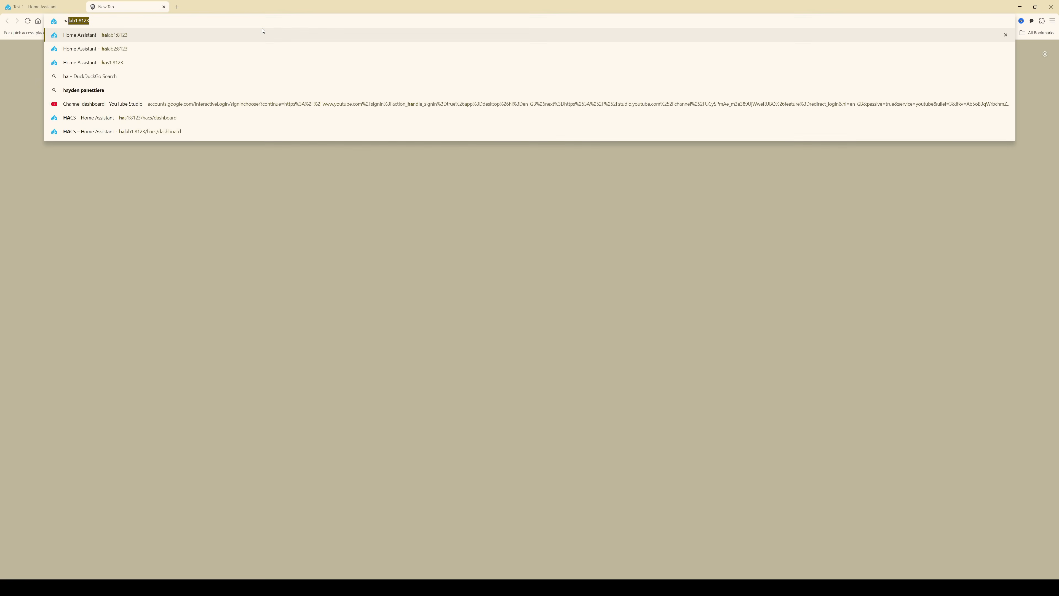
key(Return)
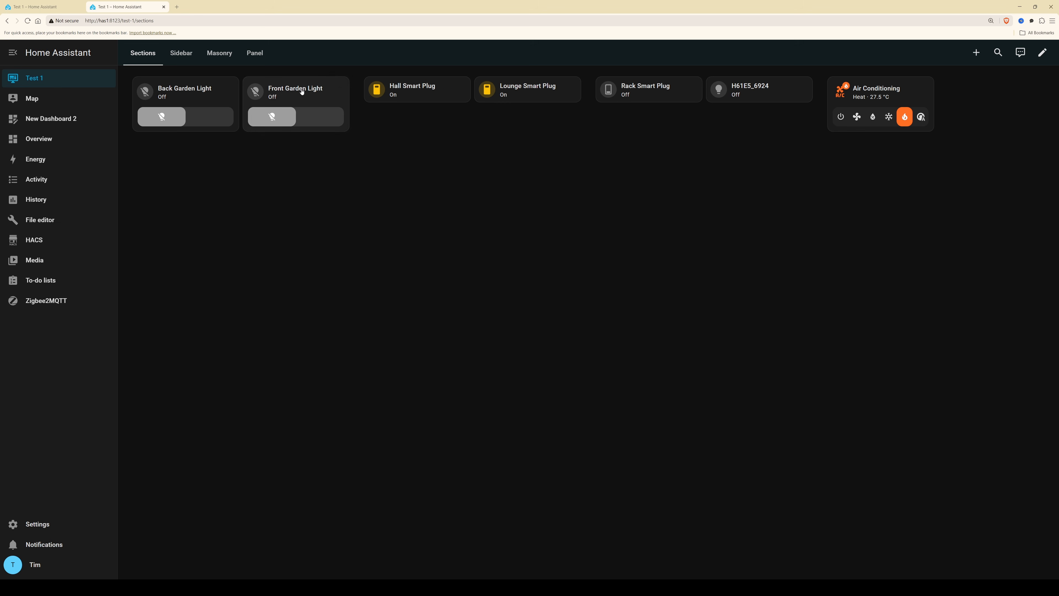
View the Overview dashboard and set the user-created Overview as the default in the dashboards list
click(42, 142)
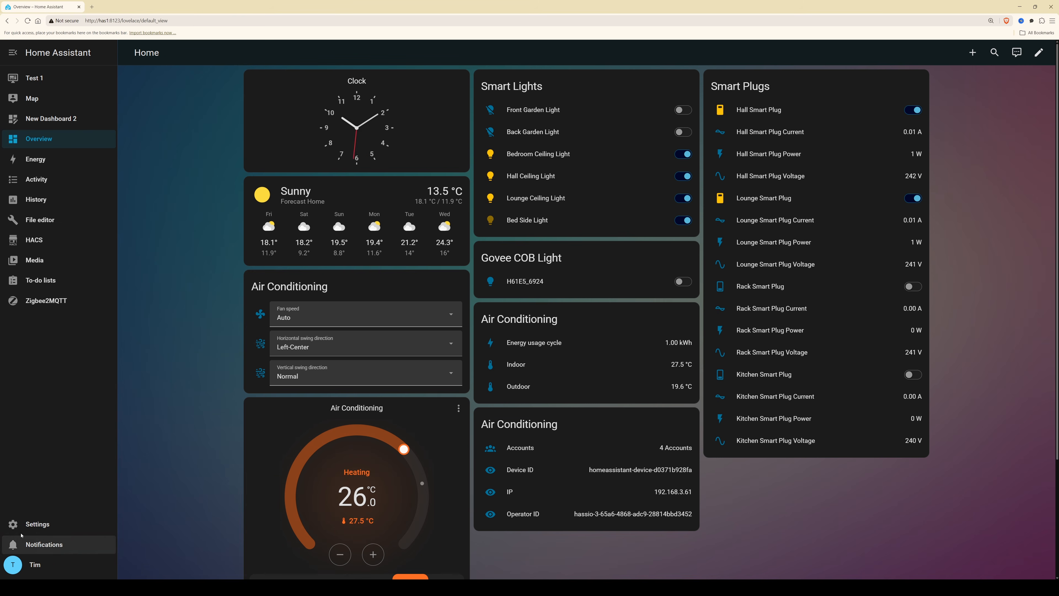
click(32, 531)
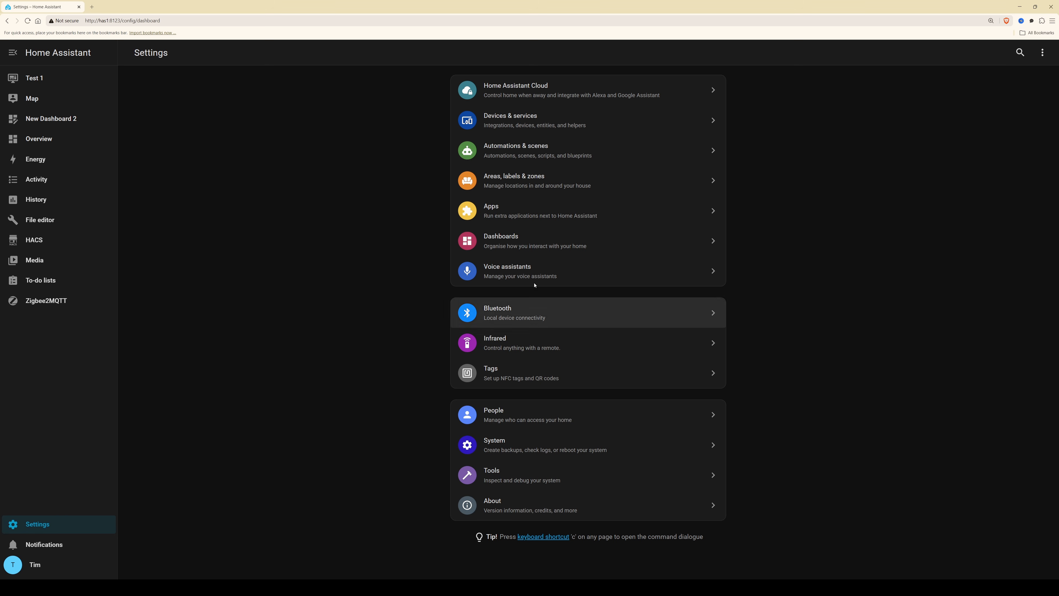
click(540, 236)
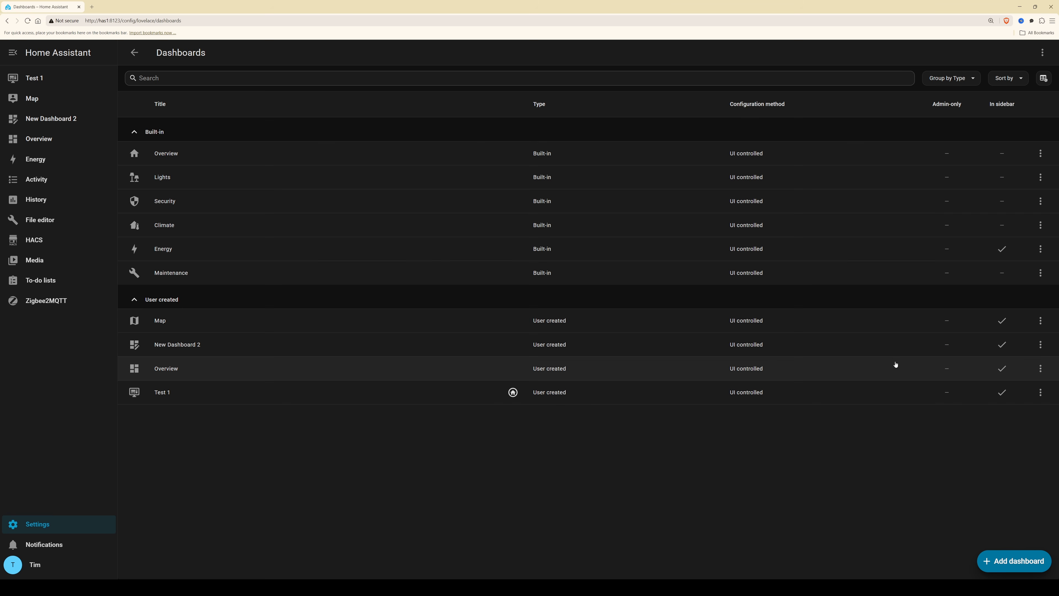
click(1043, 369)
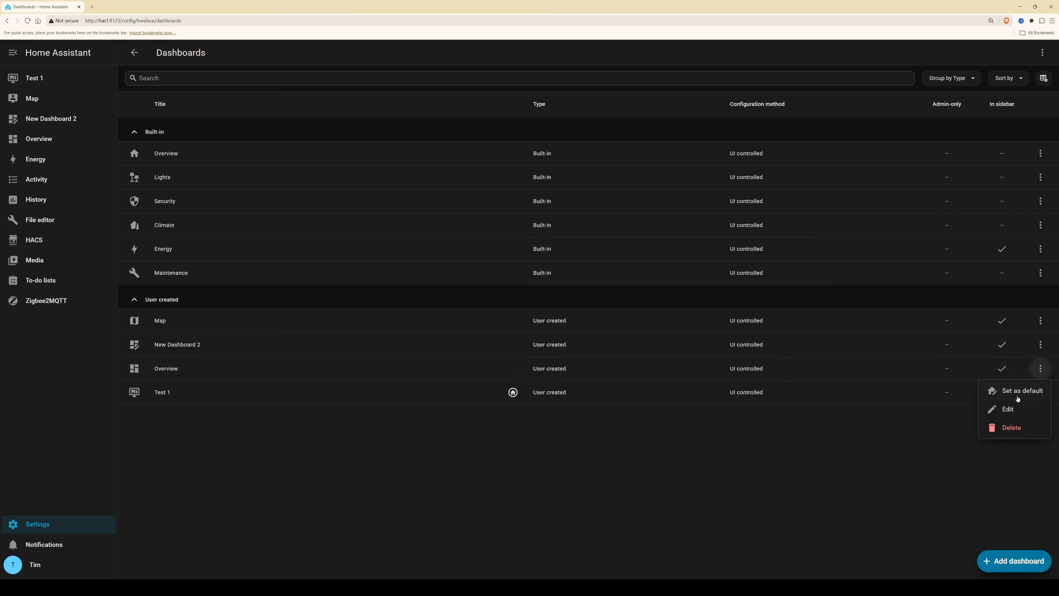
click(995, 392)
click(644, 352)
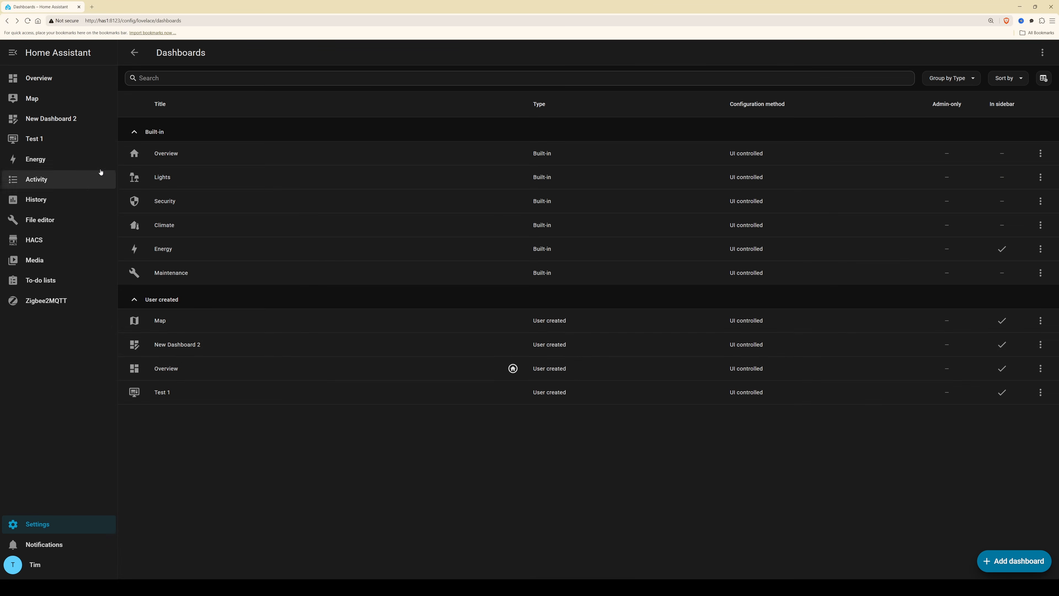
View the Overview, New Dashboard 2 and Test 1 dashboards in turn and open the settings page
click(45, 85)
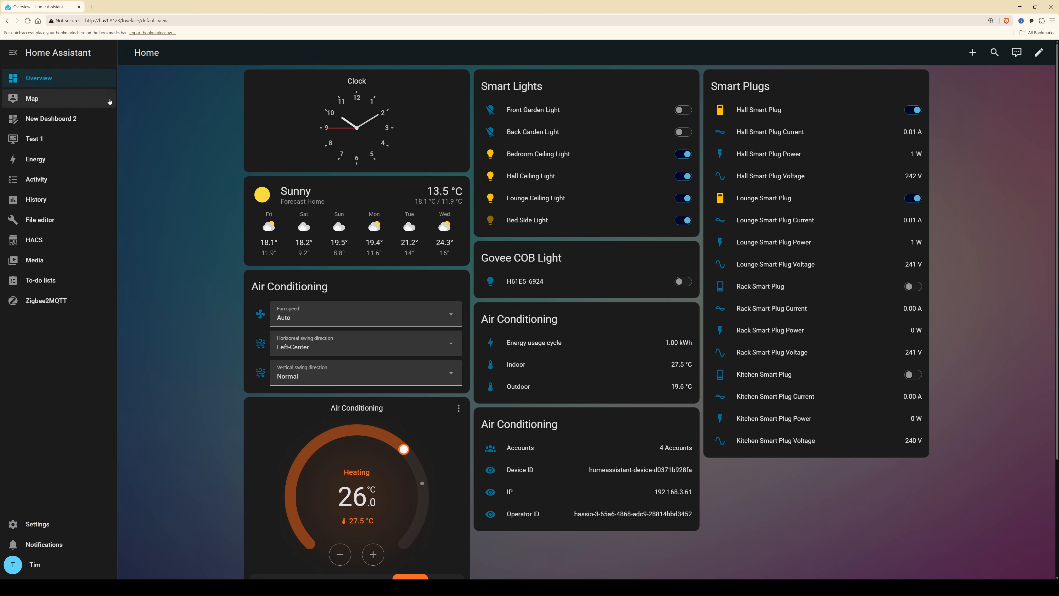
click(90, 120)
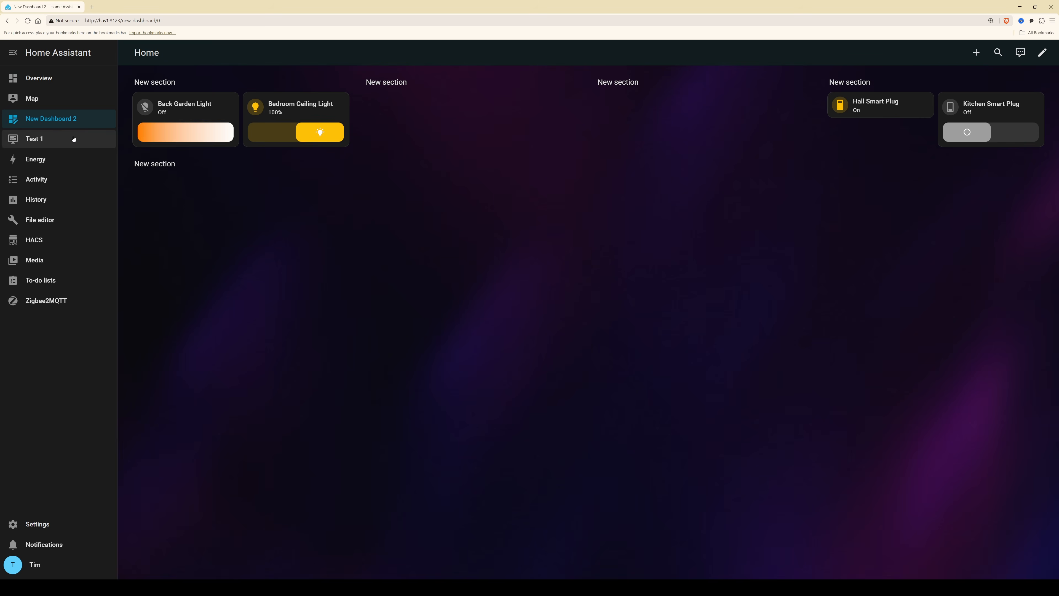
click(73, 141)
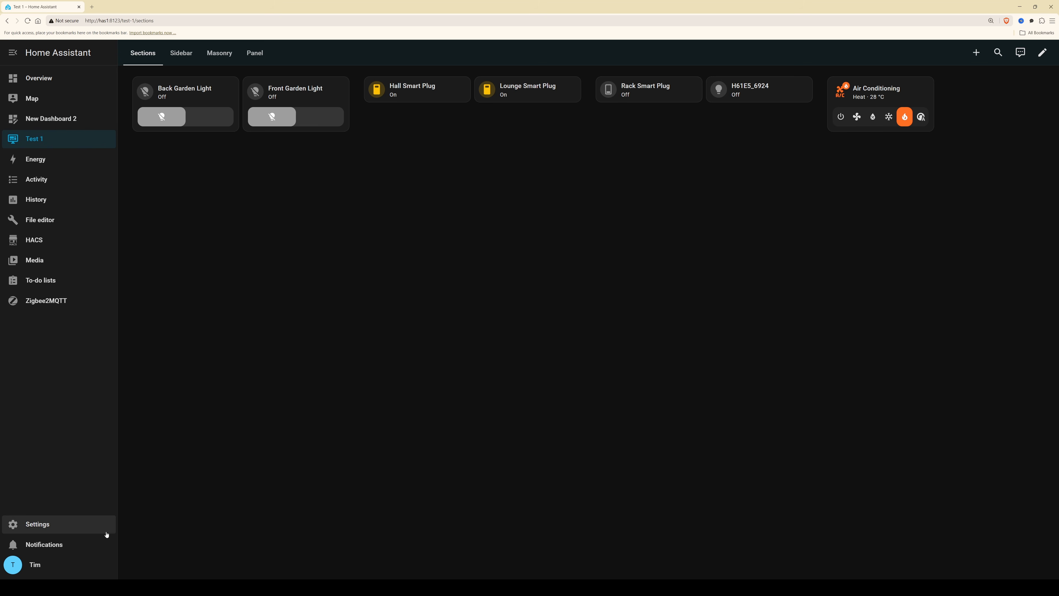
click(37, 525)
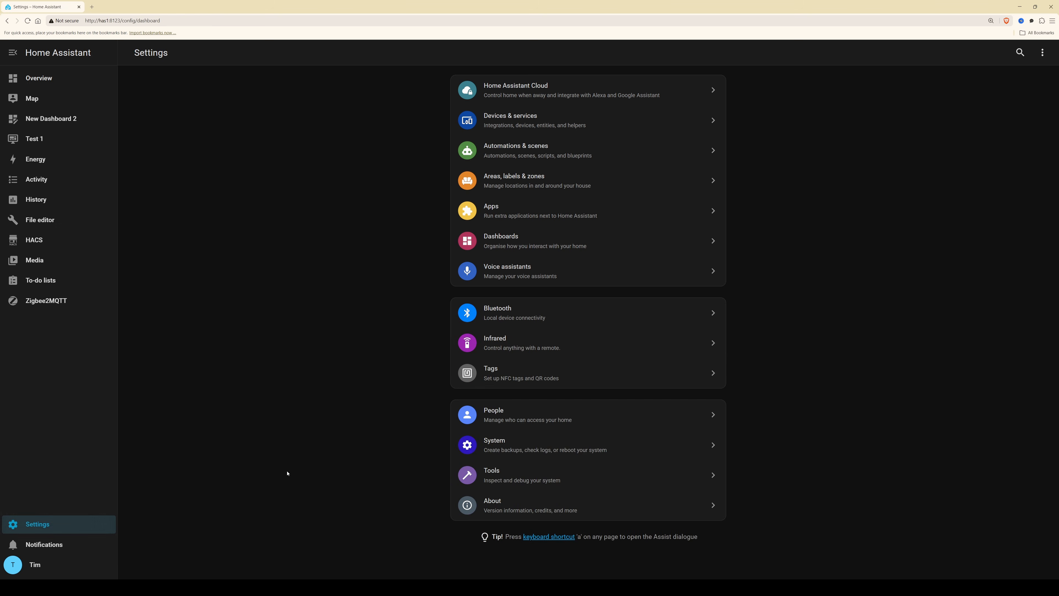
Add a dashboard from the Overview (Legacy) template and title it Legacy, keeping it in the sidebar
click(591, 248)
click(1012, 561)
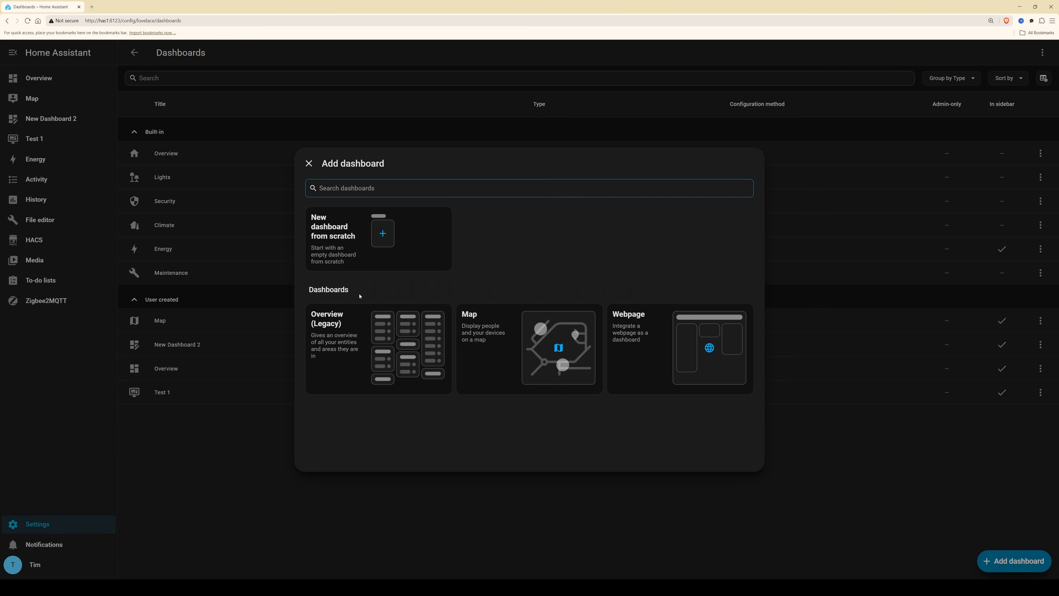
click(396, 344)
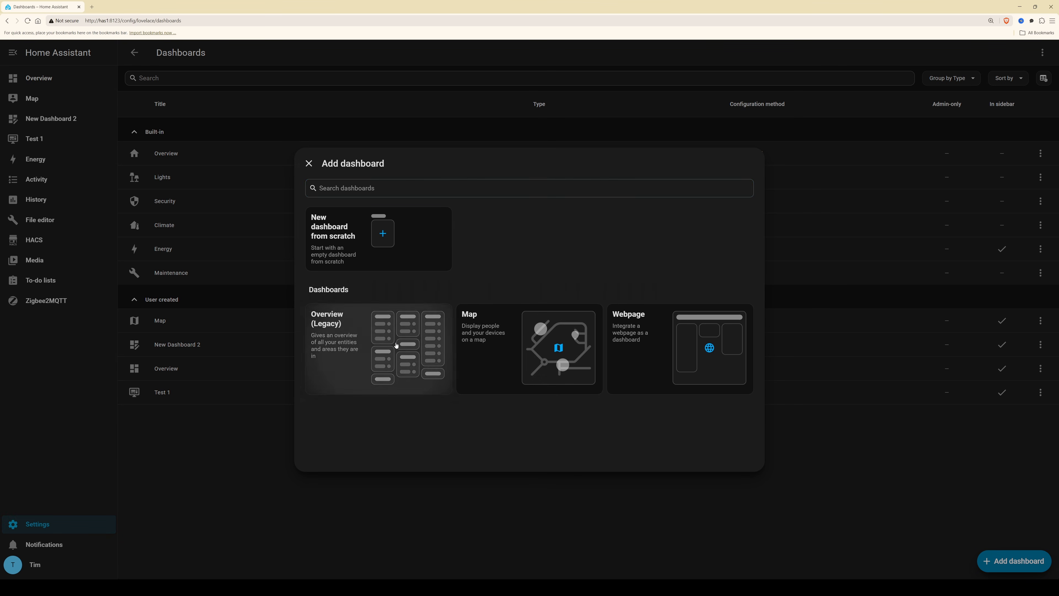
click(524, 221)
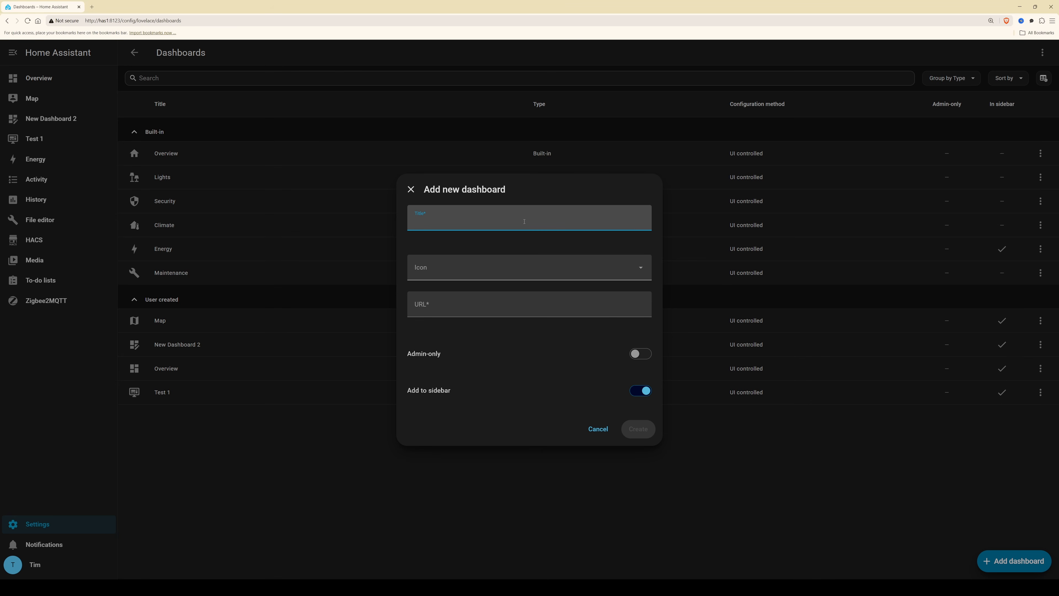
text(Legacy)
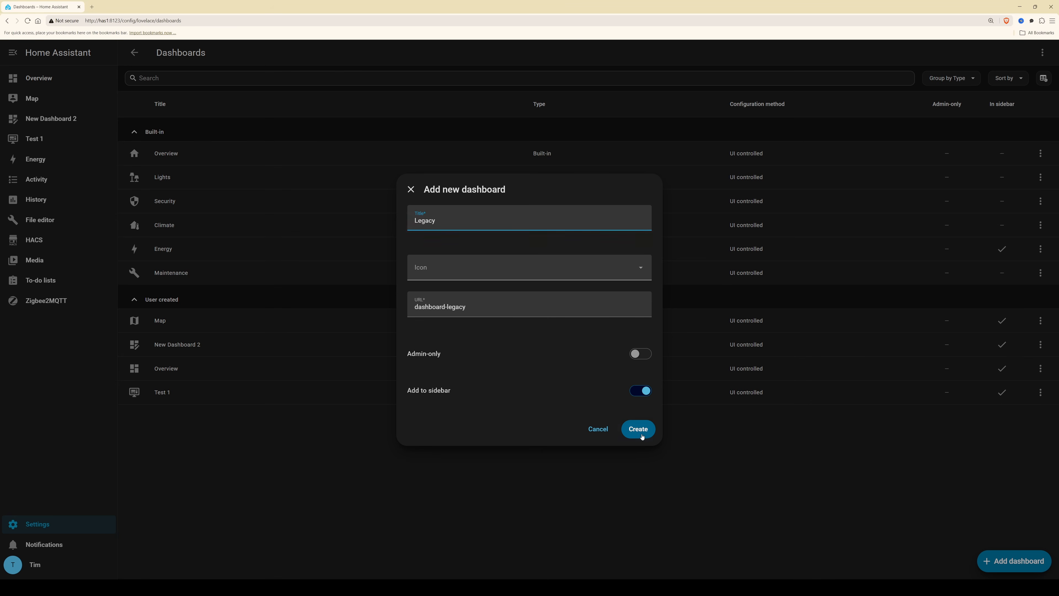
click(639, 429)
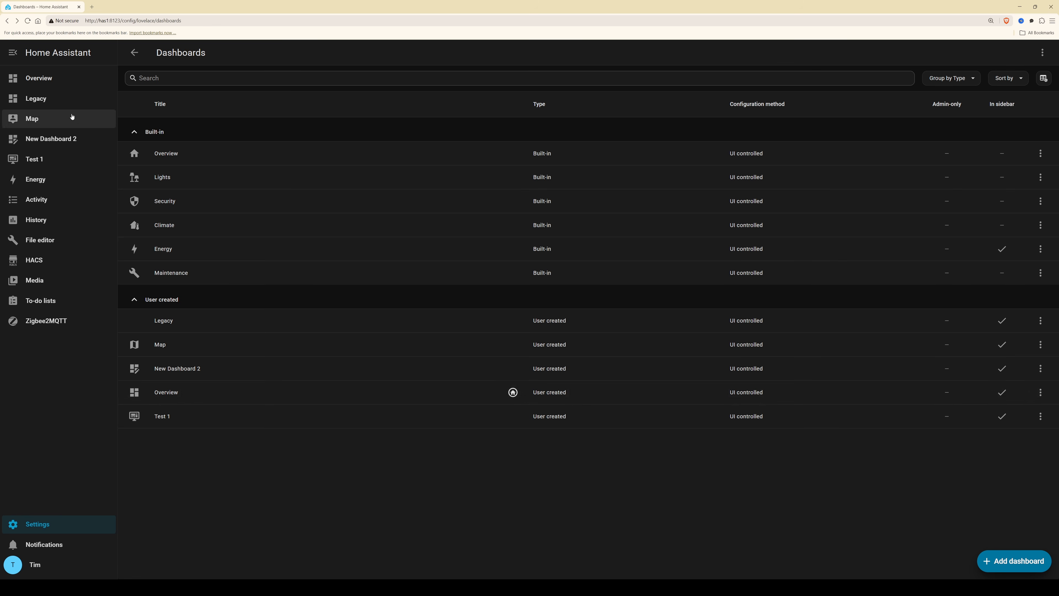
Open the Legacy dashboard and take control of it, keeping its existing cards instead of starting empty
click(31, 103)
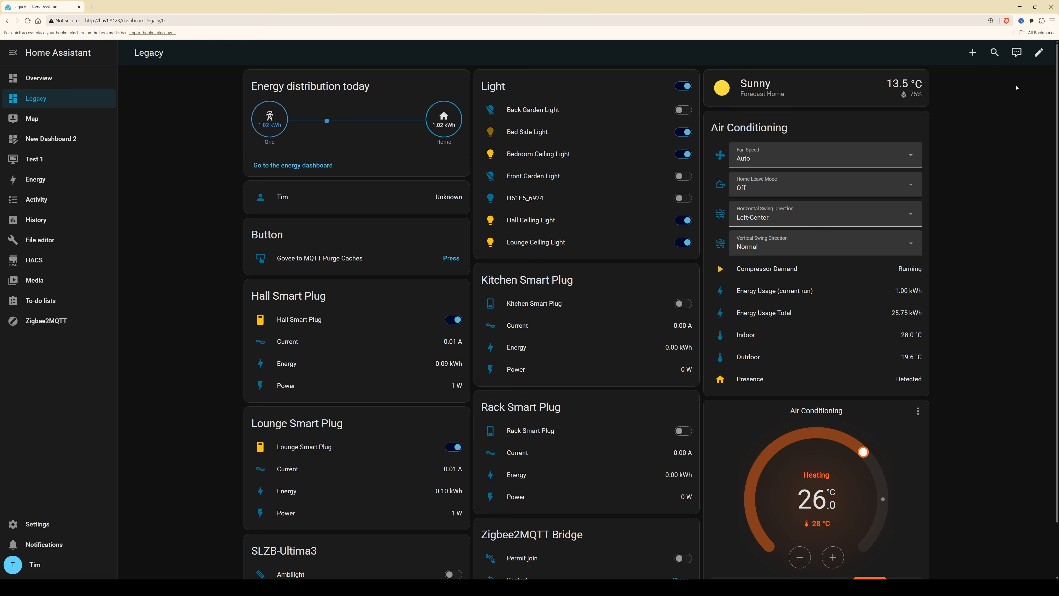
click(1040, 52)
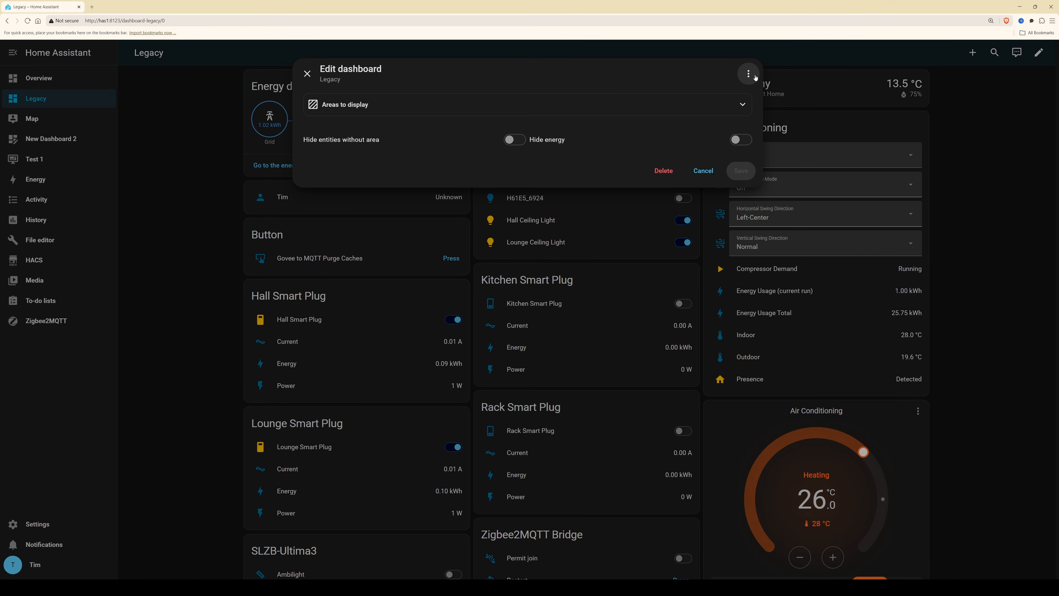
click(749, 76)
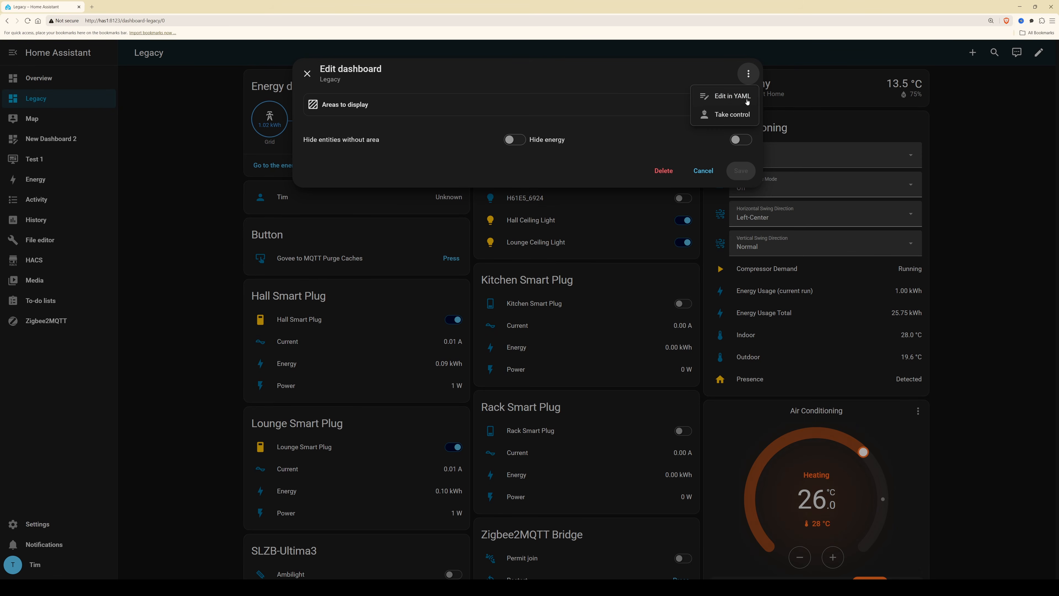
click(737, 117)
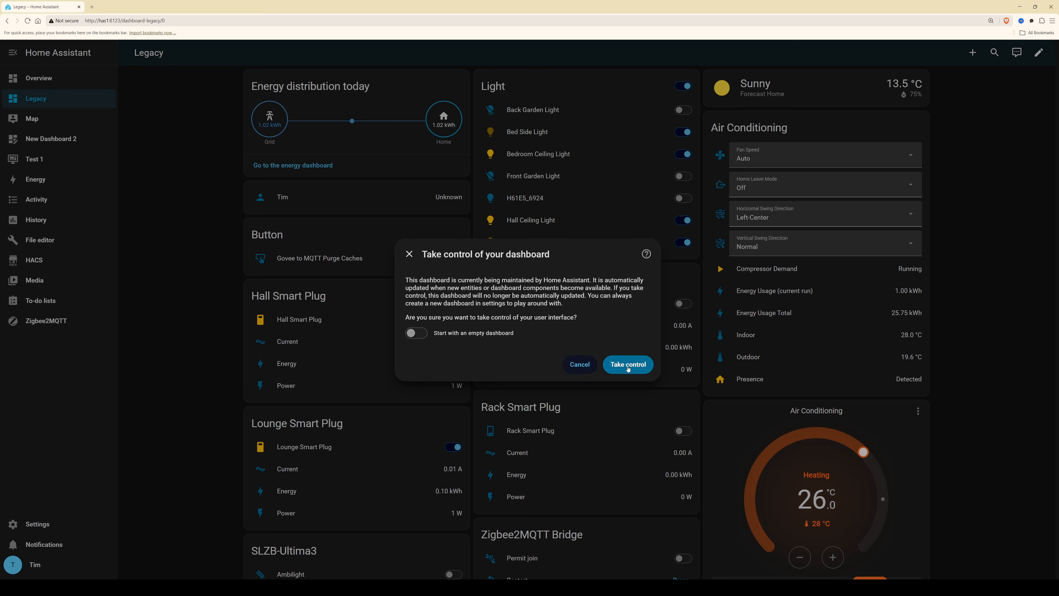
click(644, 359)
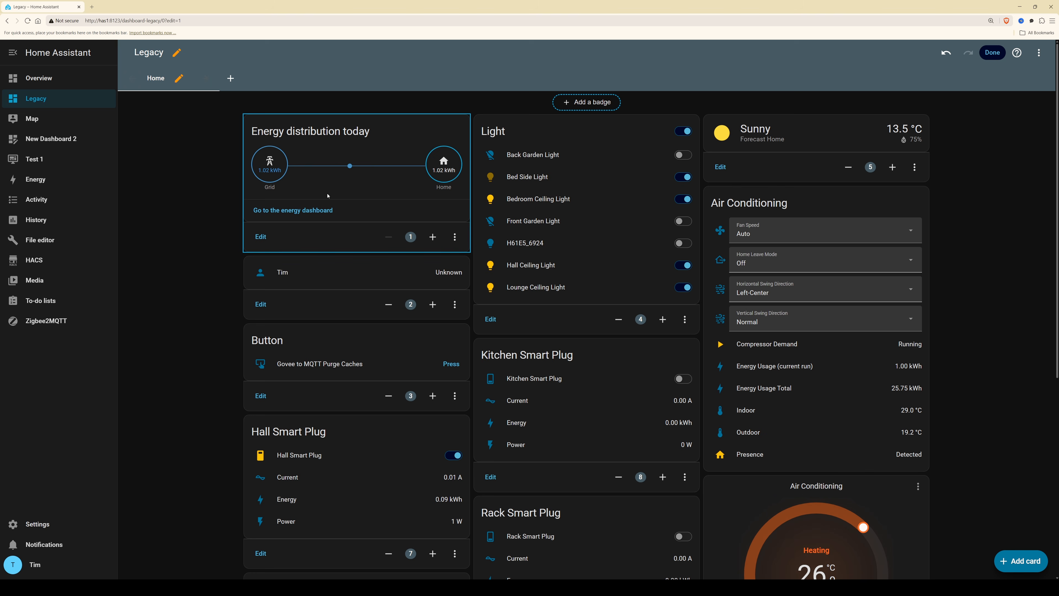
View the configuration of the Energy distribution today card and close it without changes
click(262, 237)
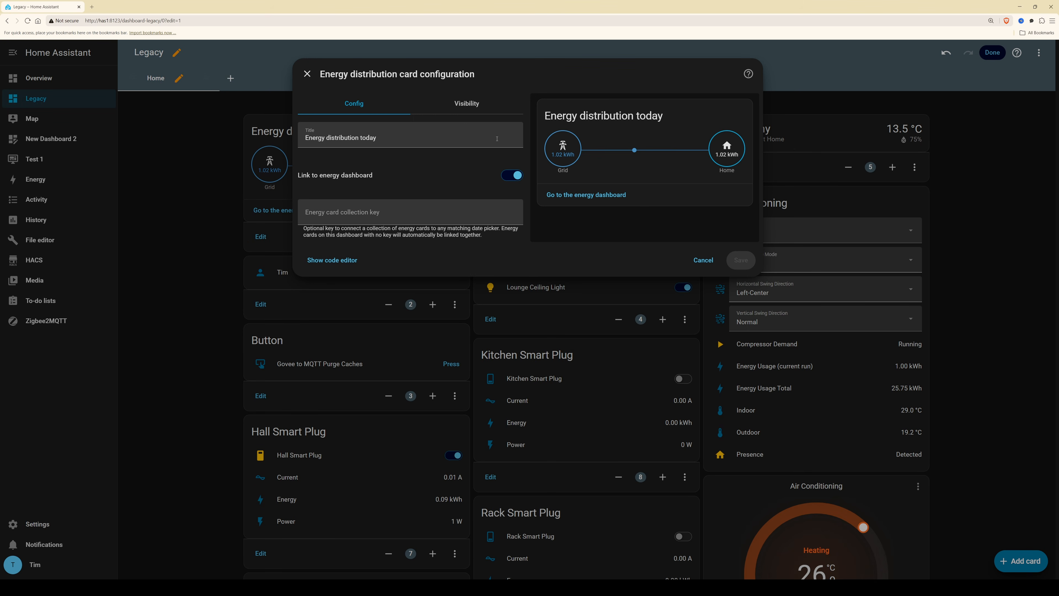
click(704, 260)
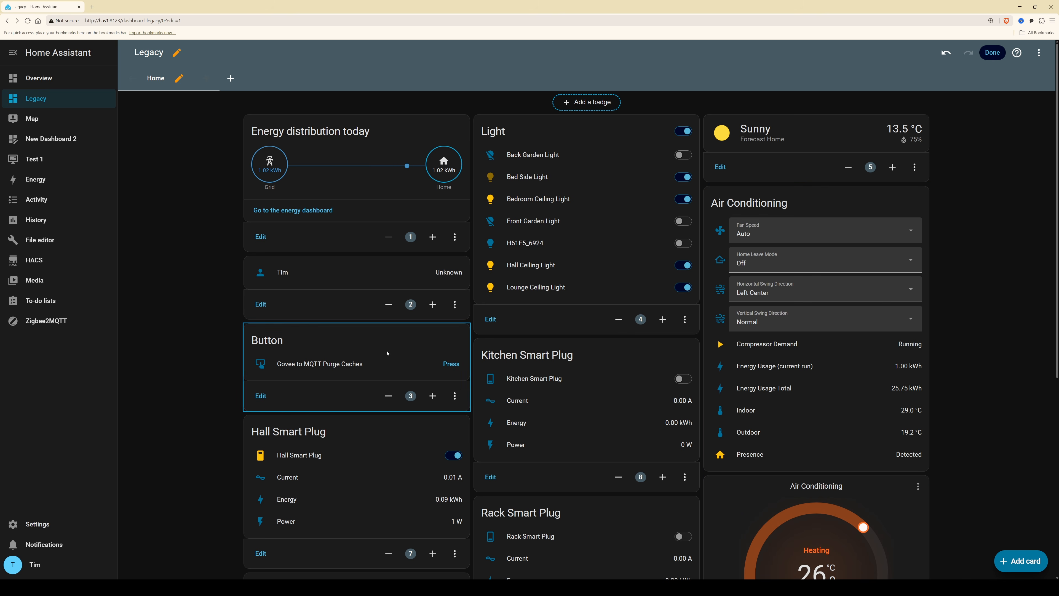
scroll(629, 322, down, 1)
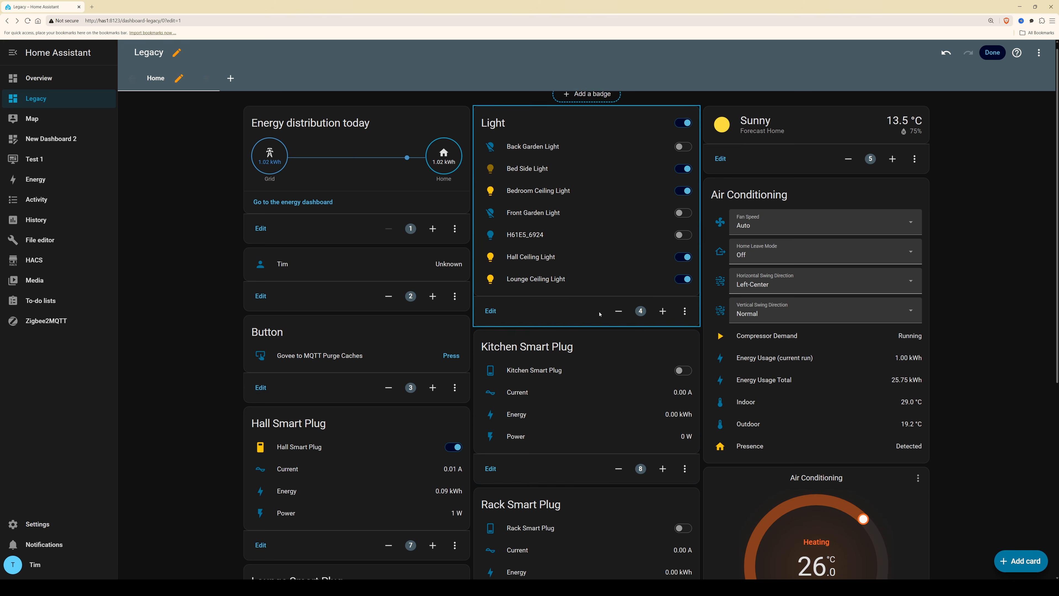
scroll(629, 321, up, 1)
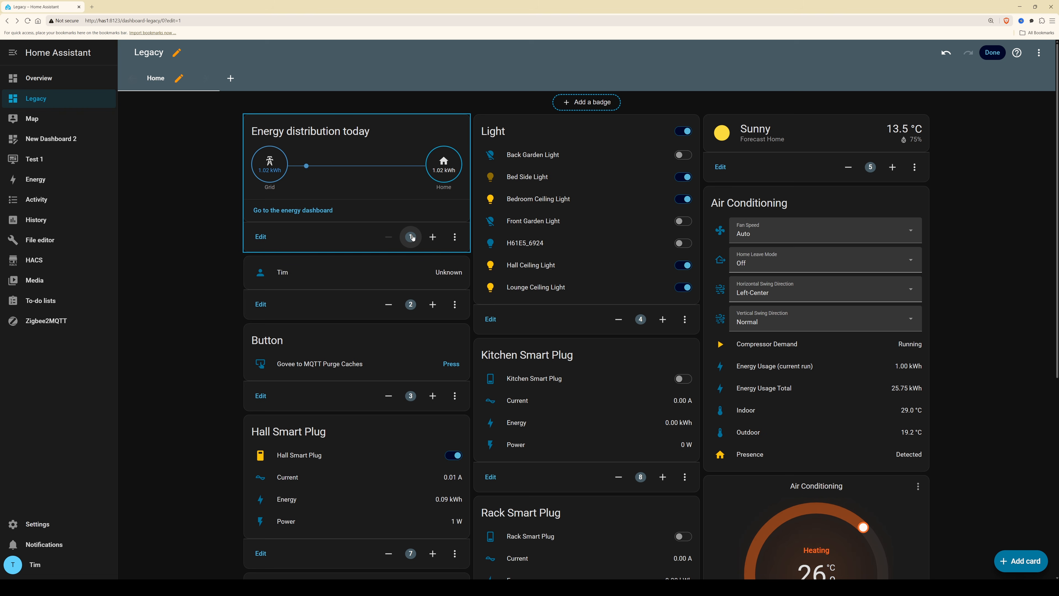
Move the Energy distribution today card down two places, then set its card position to 7
click(433, 237)
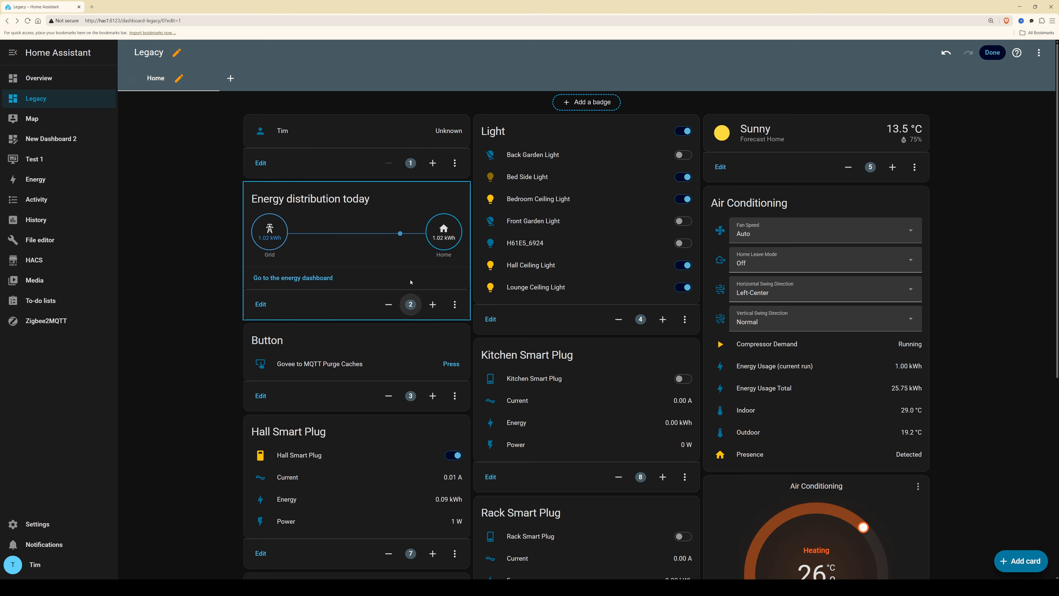
click(433, 304)
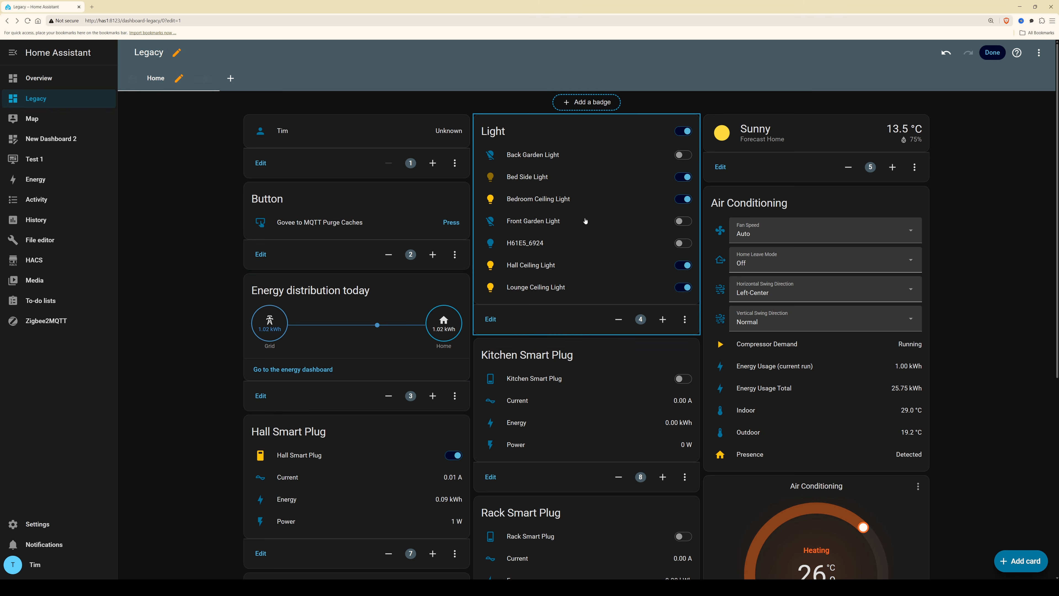
click(412, 397)
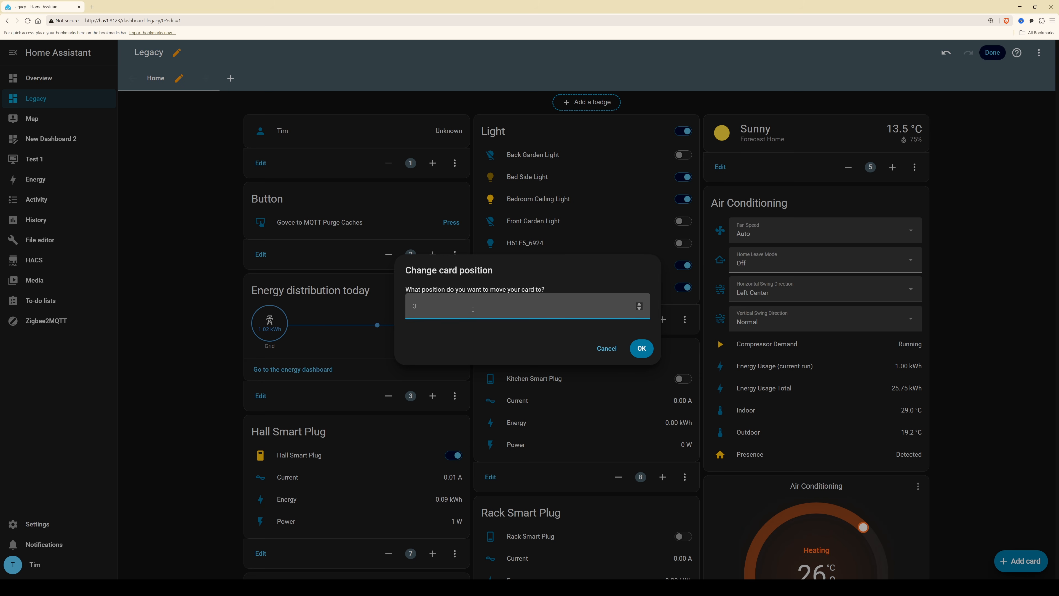
text(7)
key(Return)
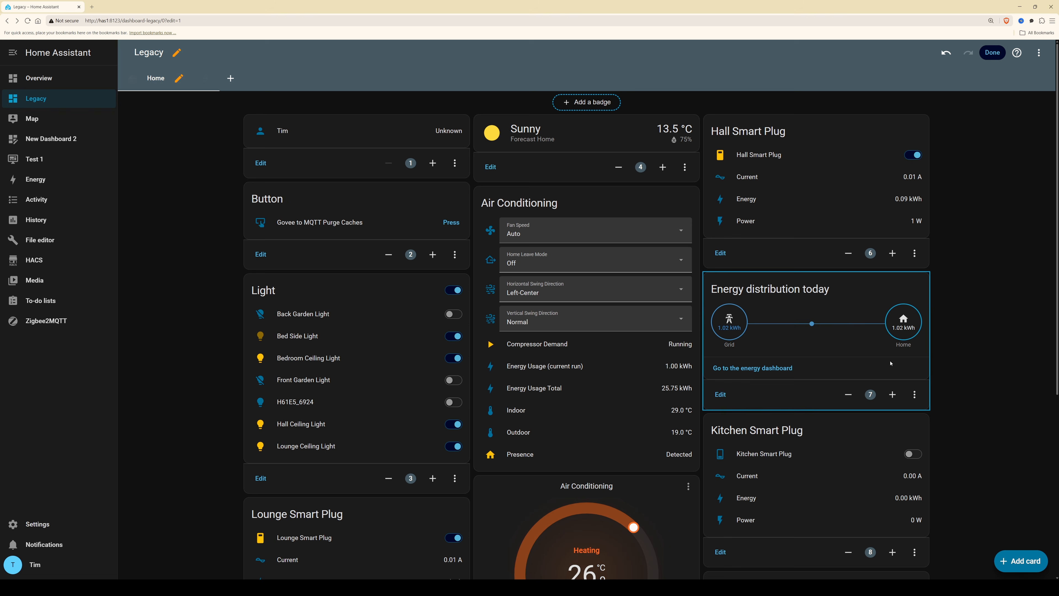
Set the card position of the Energy distribution today card to 1
click(871, 395)
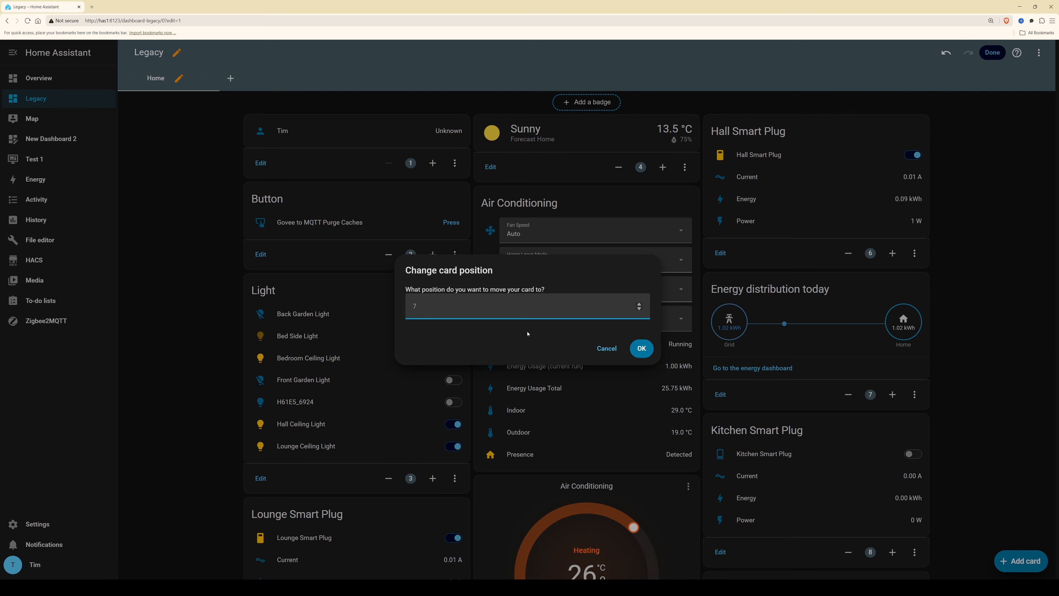
text(1)
click(642, 349)
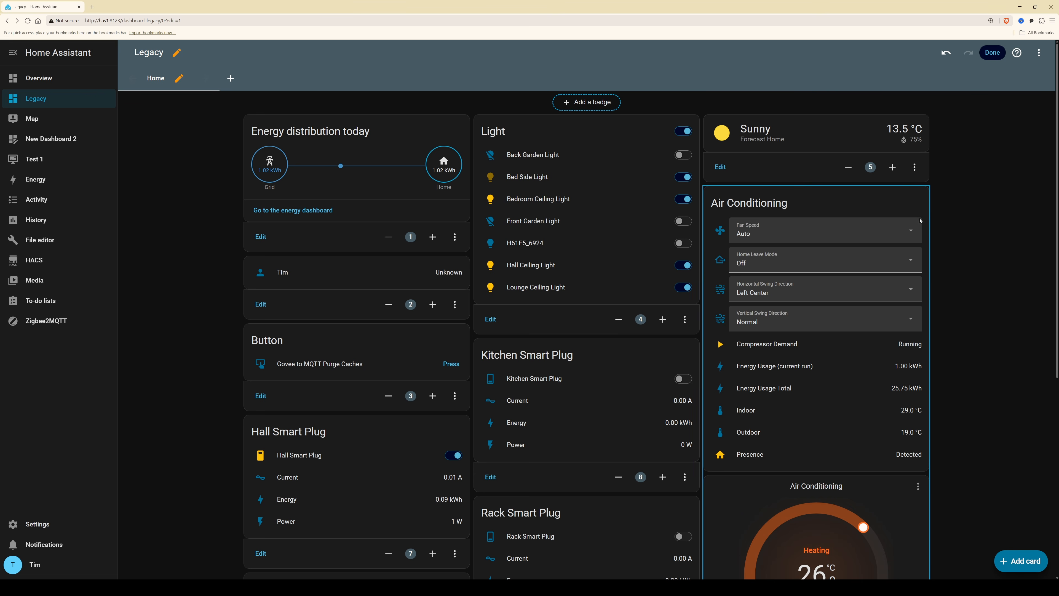
View the Zigbee2MQTT Bridge card's options and its move-to-view choices, then cancel without moving the card
scroll(816, 414, down, 5)
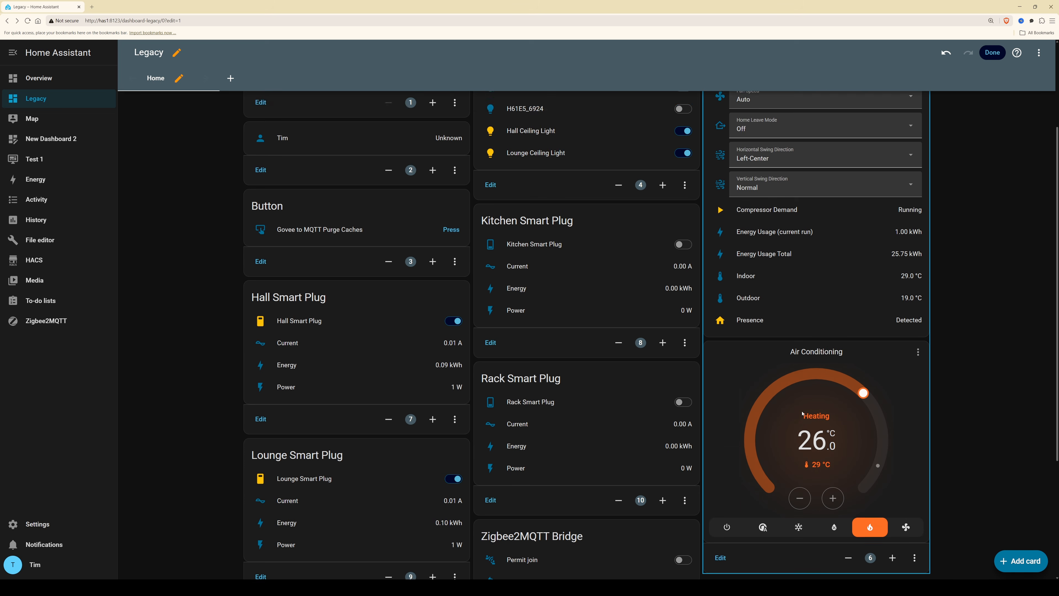
scroll(789, 417, down, 2)
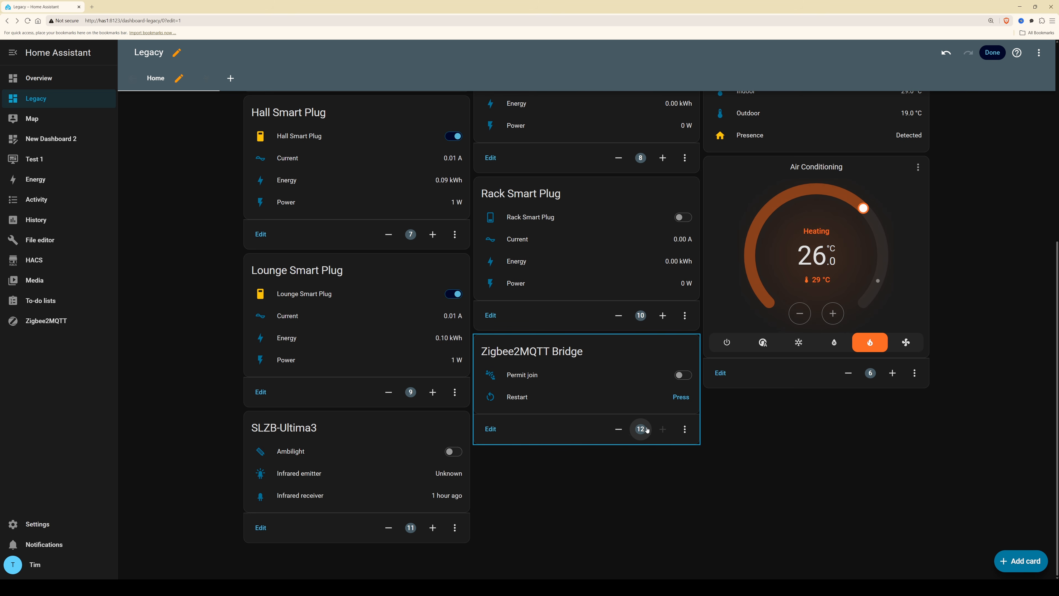
click(685, 429)
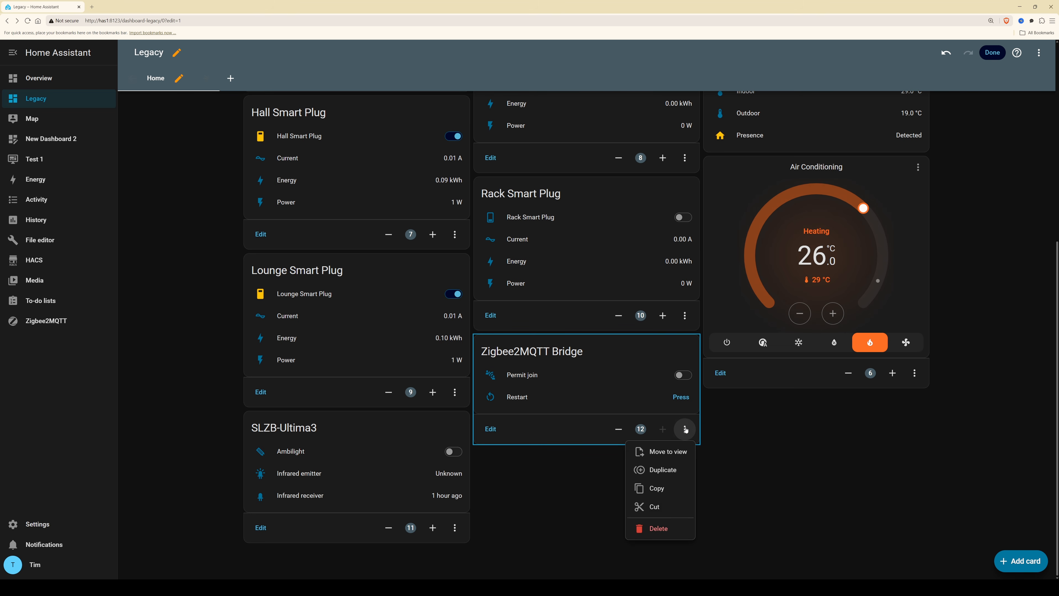
click(667, 452)
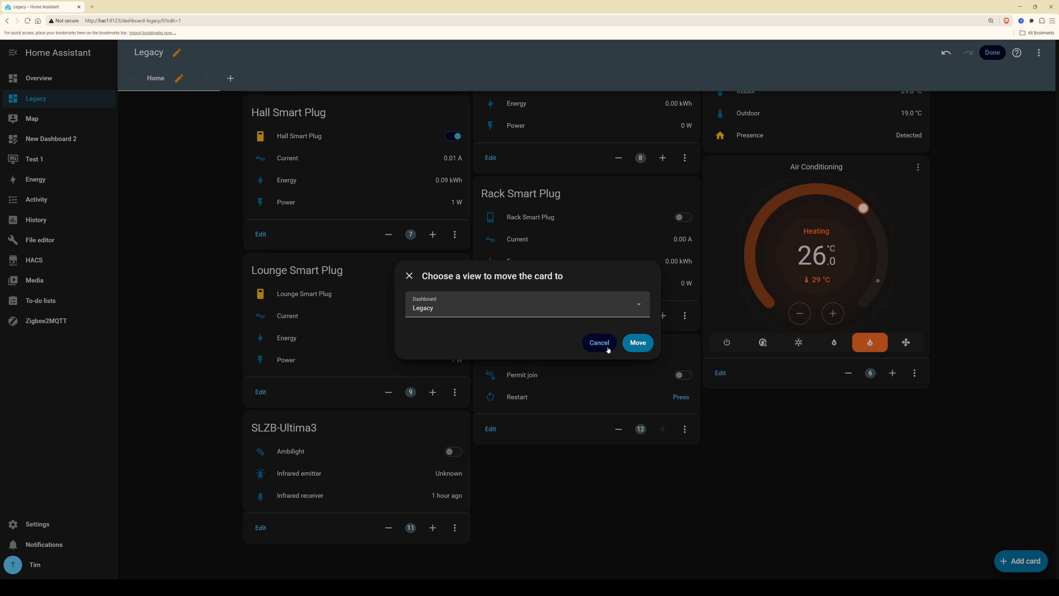
click(599, 343)
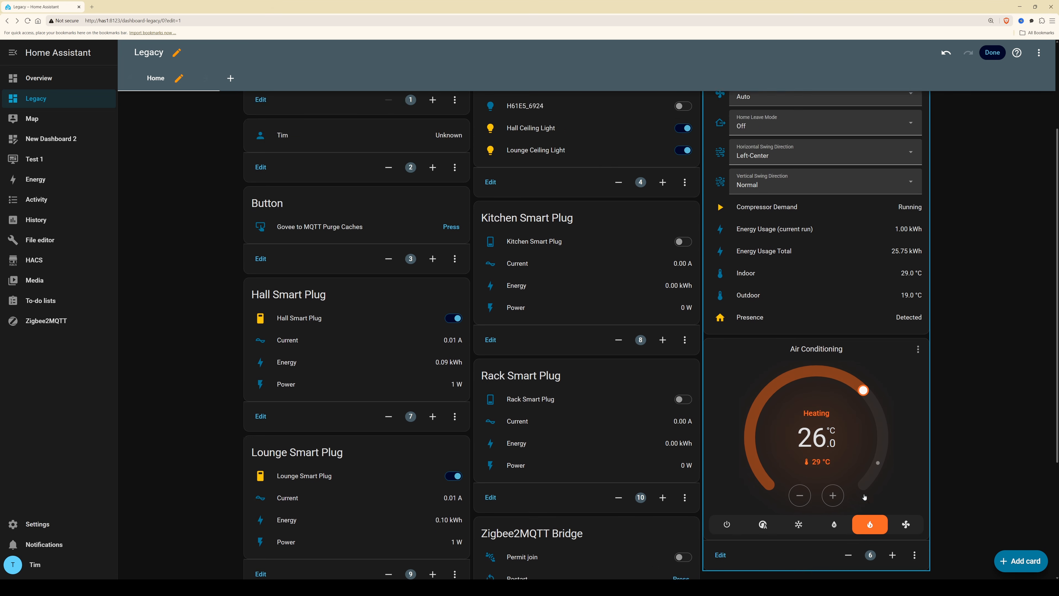
Finish editing the Legacy dashboard and return to its normal view
scroll(865, 497, up, 2)
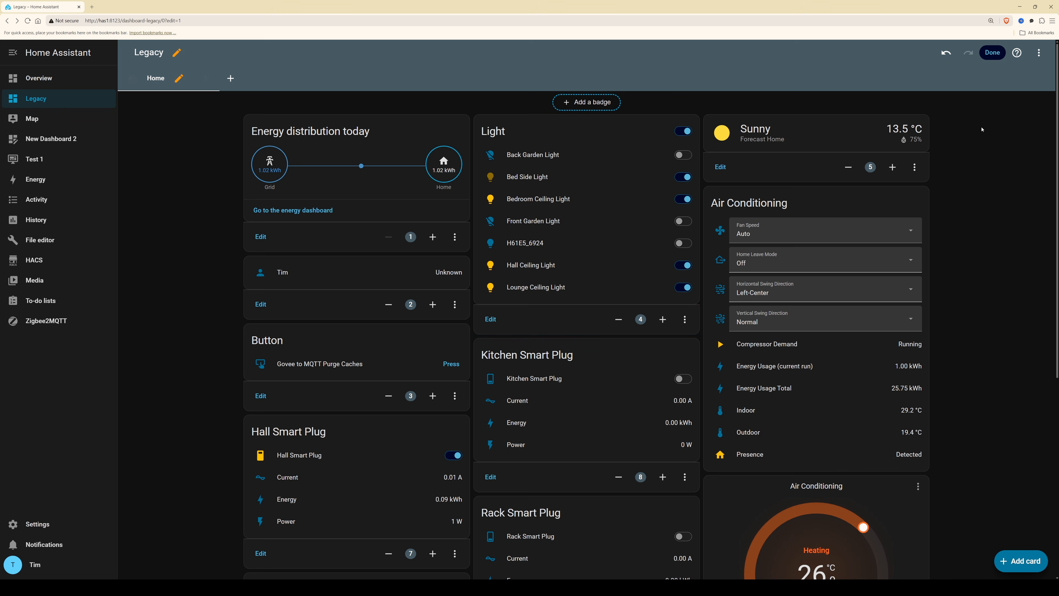
click(992, 52)
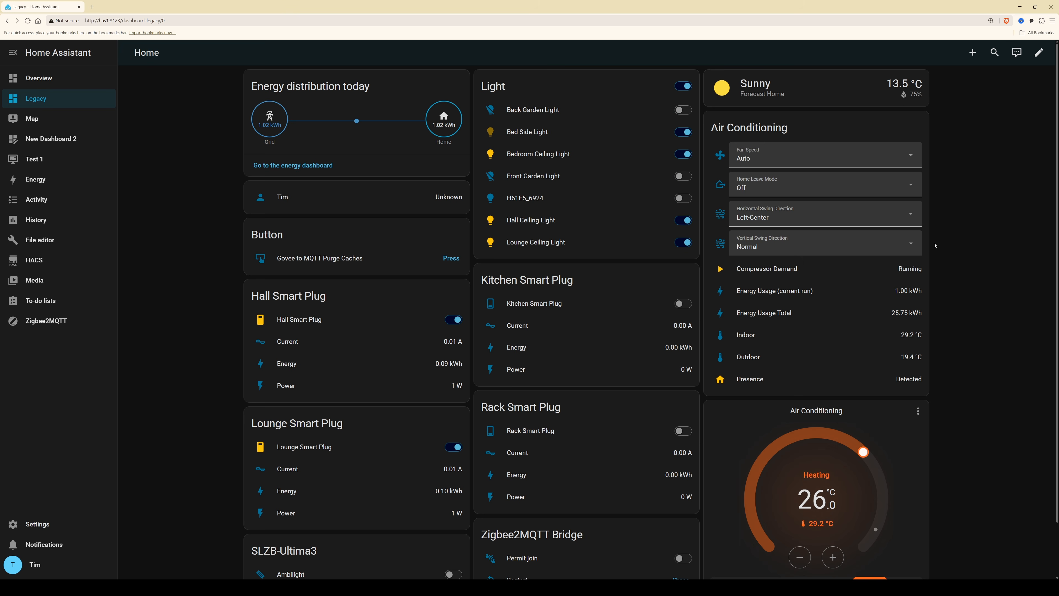